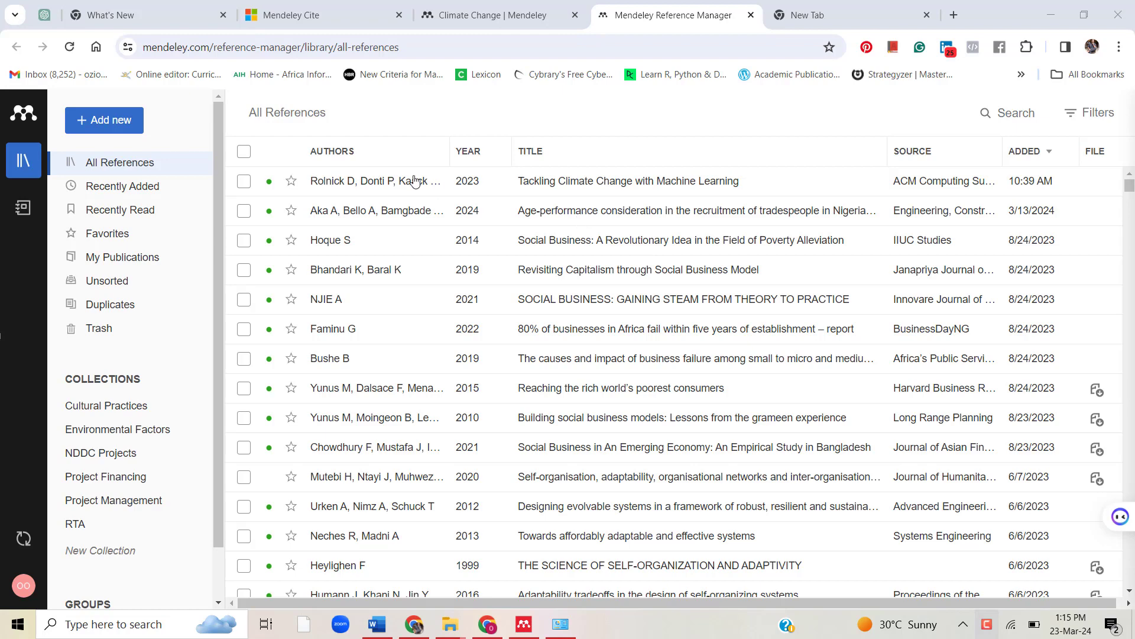
Examine the options for adding new references in the Mendeley web library, then in the Mendeley Reference Manager desktop app
{"action": "left_click", "coordinate": [134, 127]}
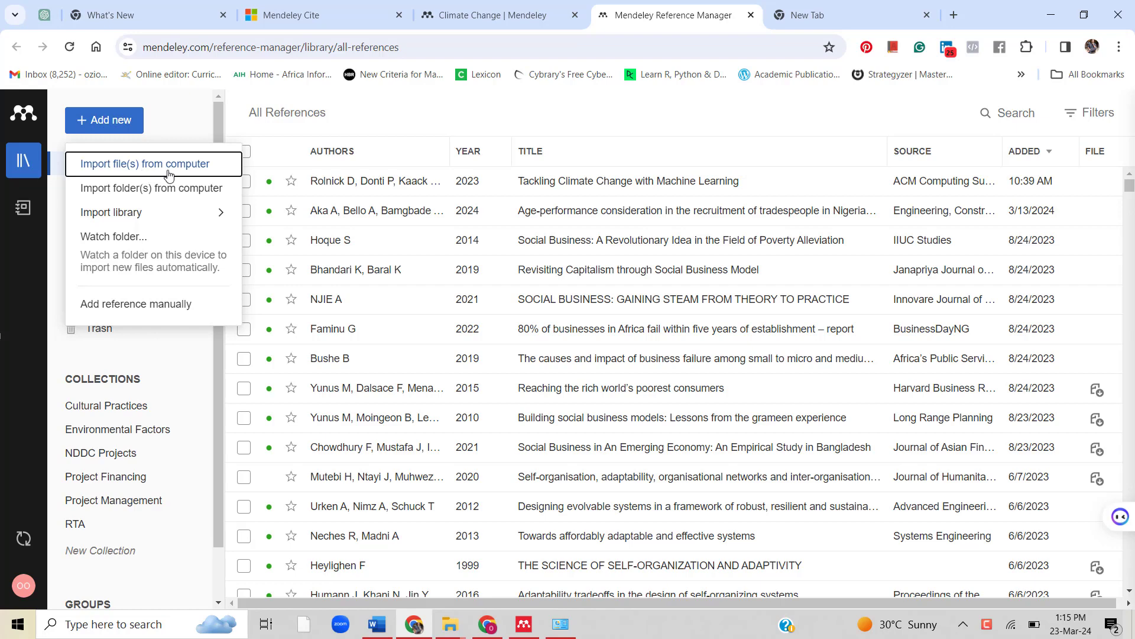
{"action": "mouse_move", "coordinate": [167, 214]}
{"action": "left_click", "coordinate": [523, 624]}
{"action": "left_click", "coordinate": [90, 116]}
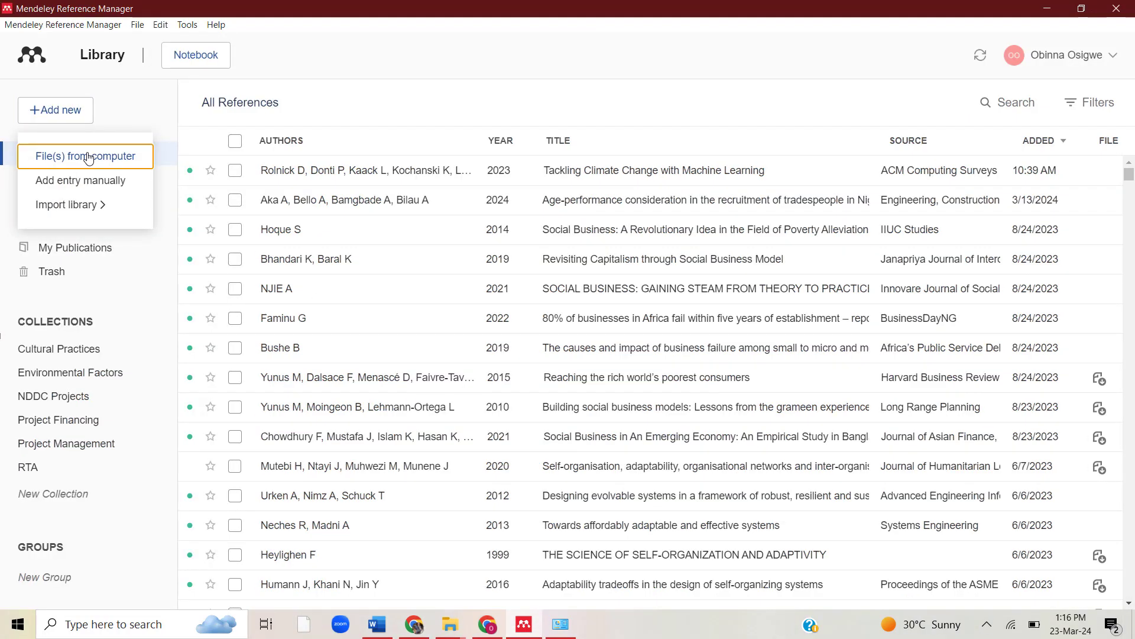
{"action": "mouse_move", "coordinate": [93, 213]}
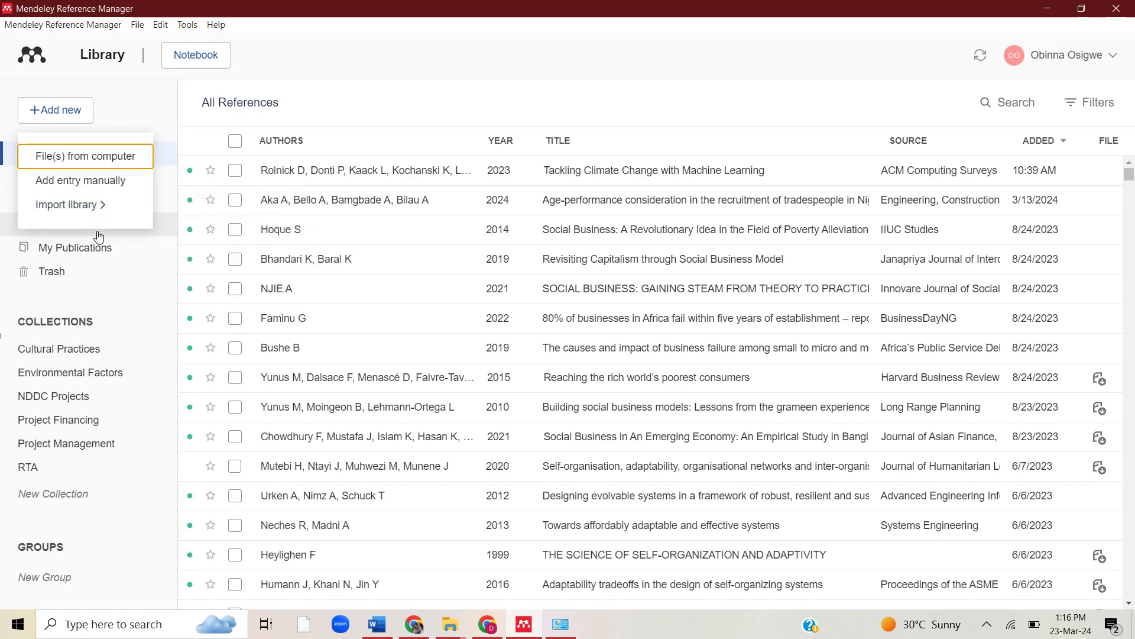
Switch back to Chrome and run a Google search for "google scholar search" in the empty tab
{"action": "left_click", "coordinate": [421, 631]}
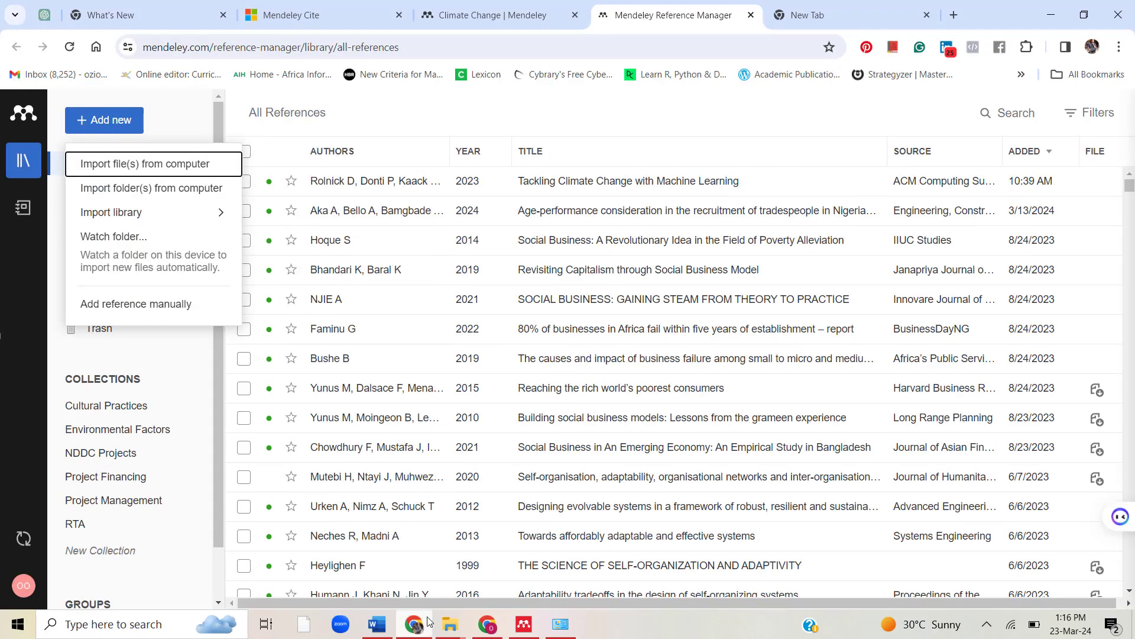
{"action": "left_click", "coordinate": [777, 15]}
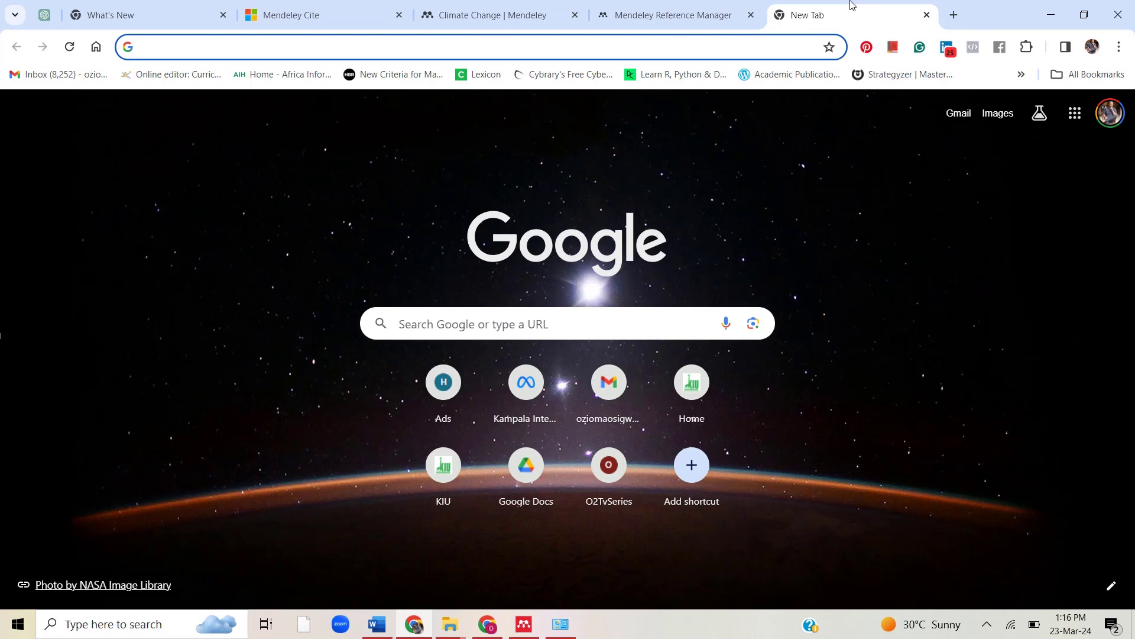
{"action": "type", "text": "Google"}
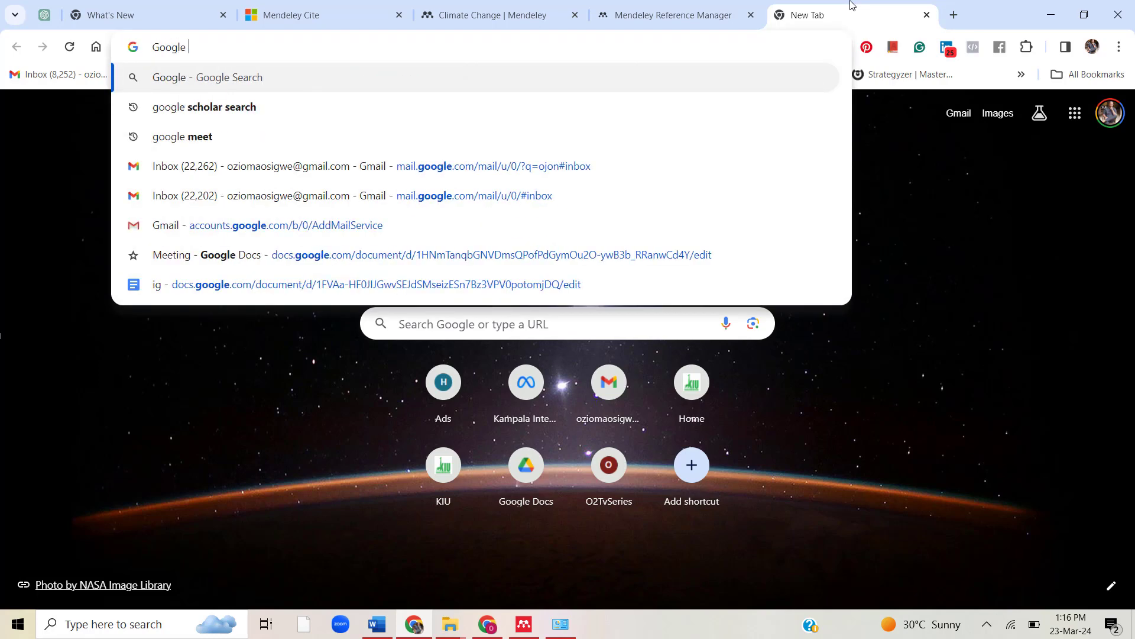
{"action": "key", "text": "Down"}
{"action": "key", "text": "Return"}
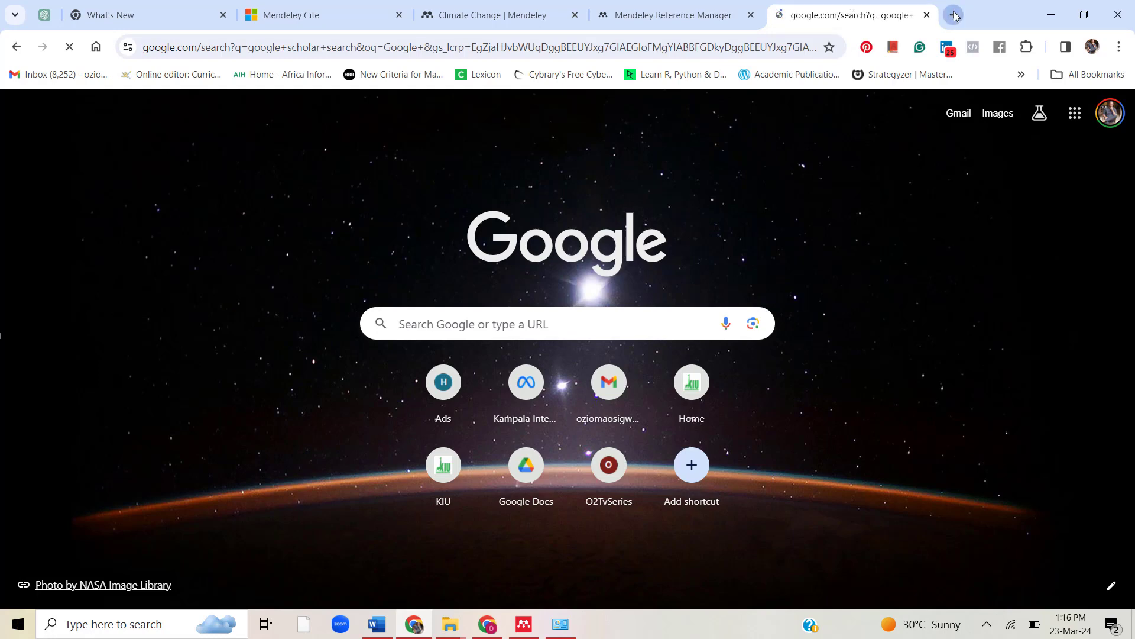
Search Google for "researchgate" in a new browser tab
{"action": "left_click", "coordinate": [955, 15]}
{"action": "type", "text": "R"}
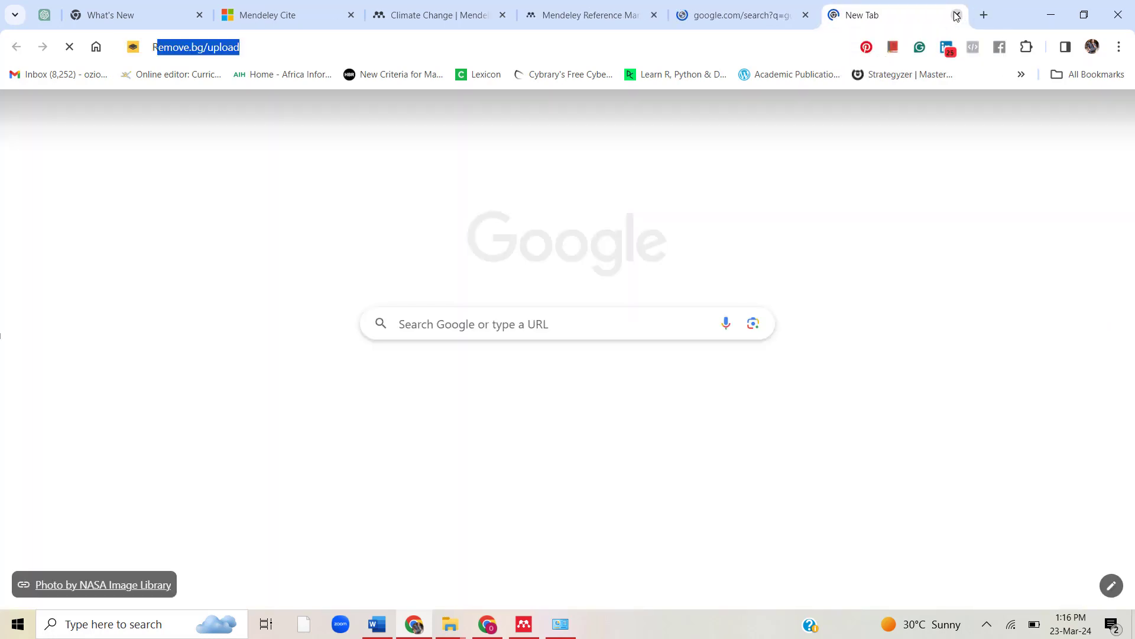
{"action": "type", "text": "esearch"}
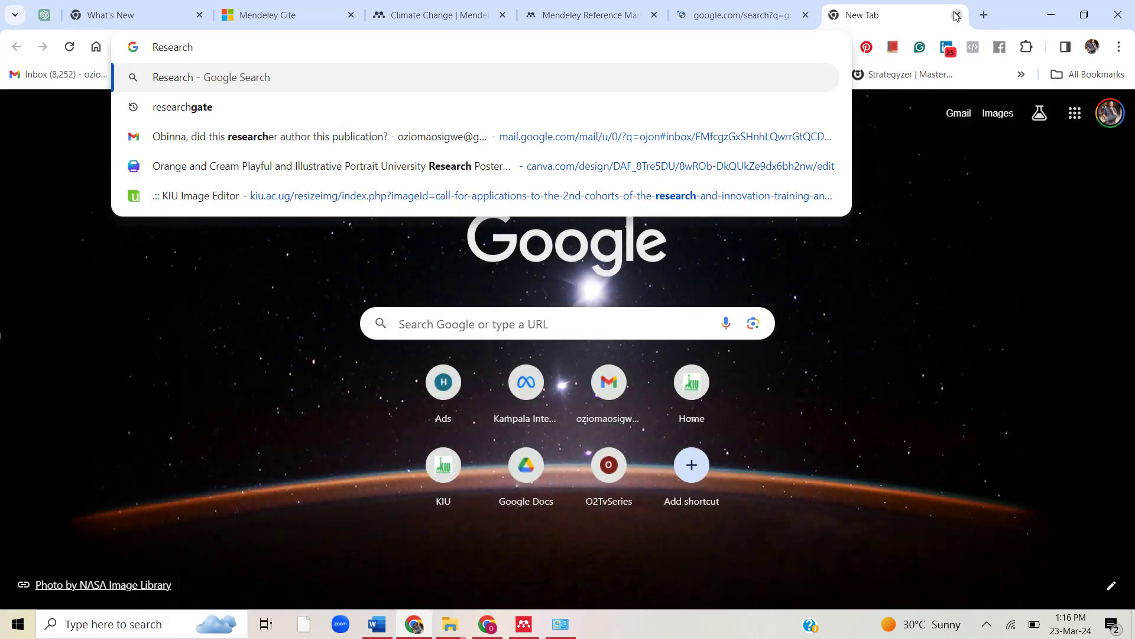
{"action": "key", "text": "Down"}
{"action": "key", "text": "Return"}
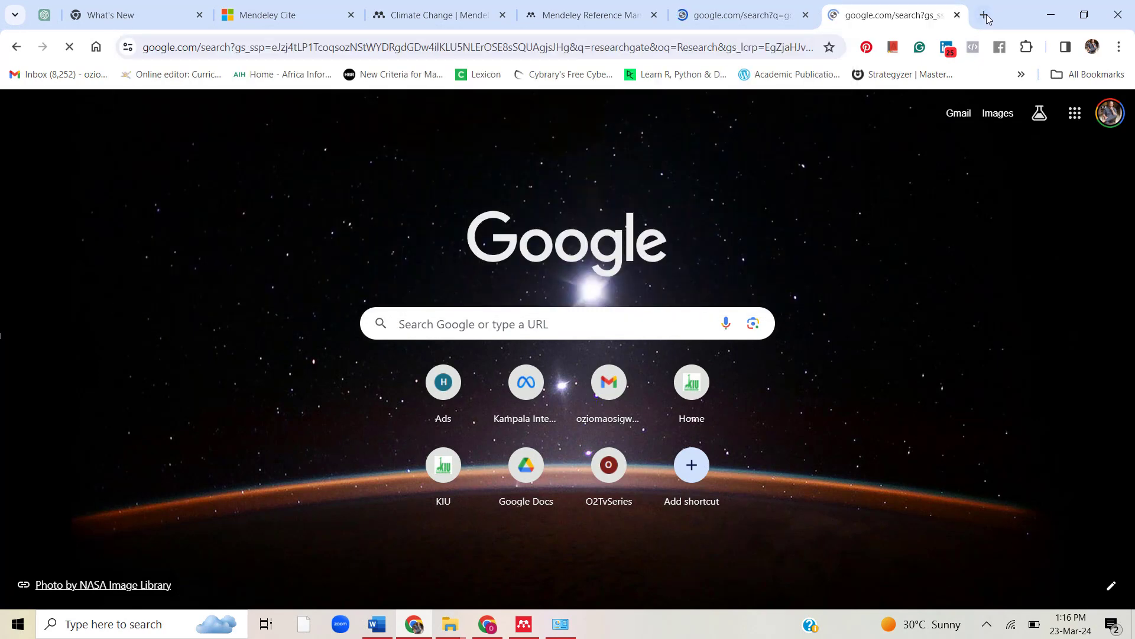
Search Google for "academia" in another new browser tab
{"action": "left_click", "coordinate": [987, 19]}
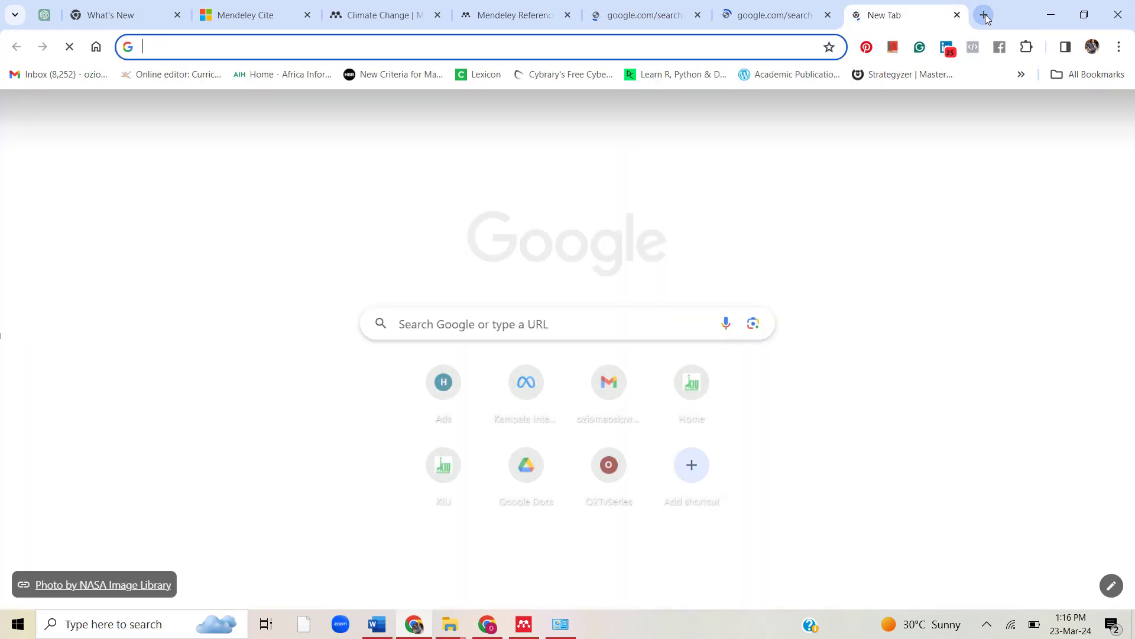
{"action": "type", "text": "academi"}
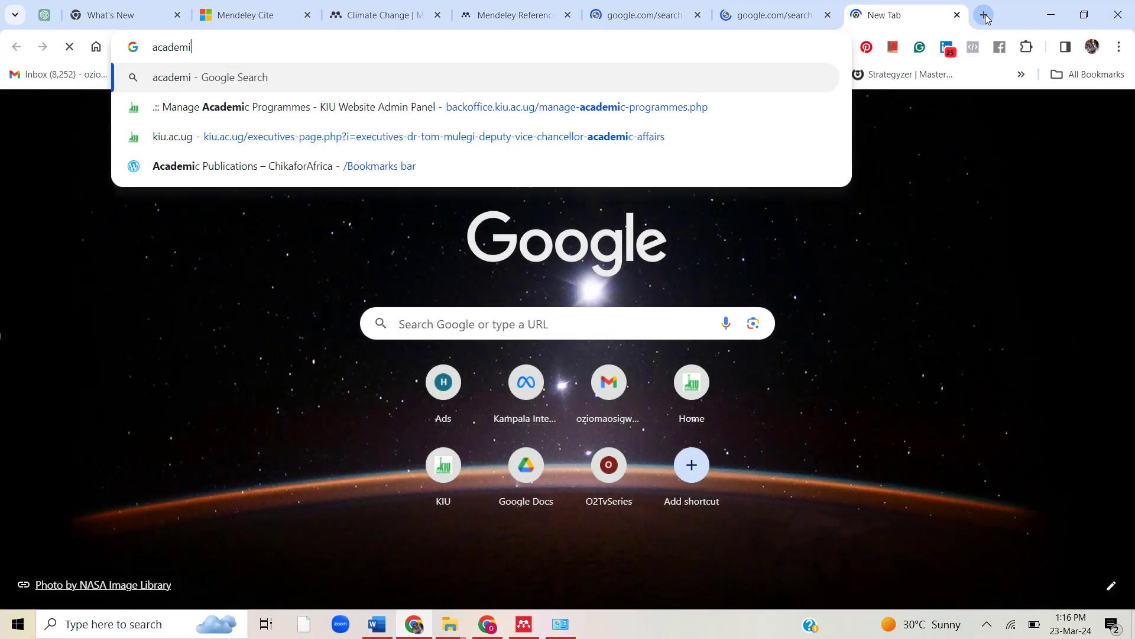
{"action": "type", "text": "a"}
{"action": "key", "text": "Return"}
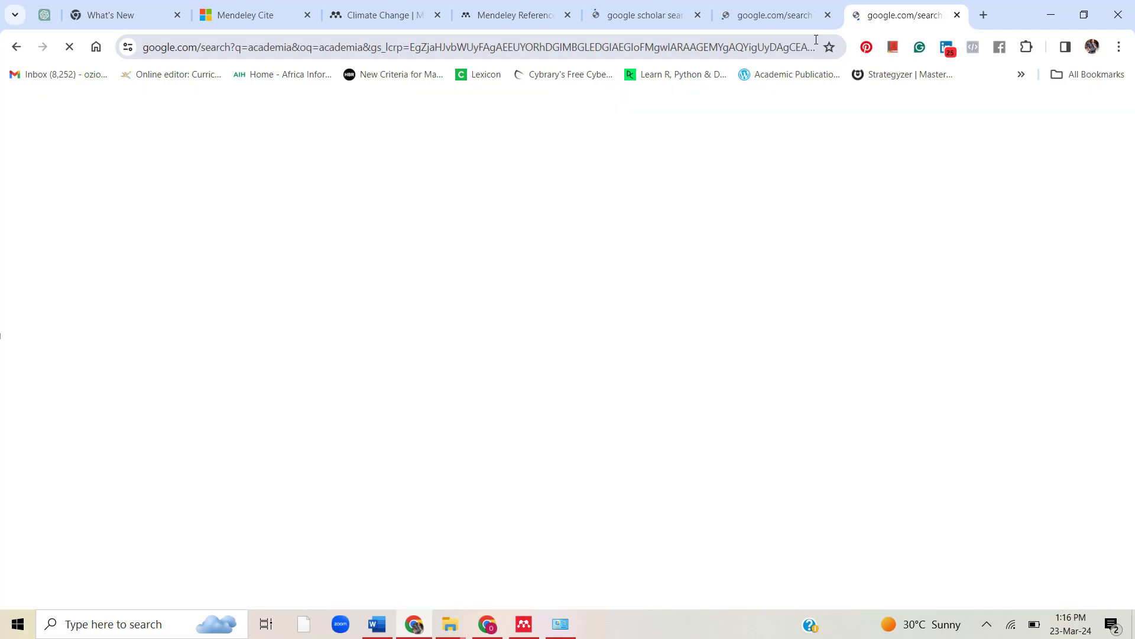
Review the home pages of ResearchGate, Academia.edu and Google Scholar in their open tabs
{"action": "left_click", "coordinate": [758, 16]}
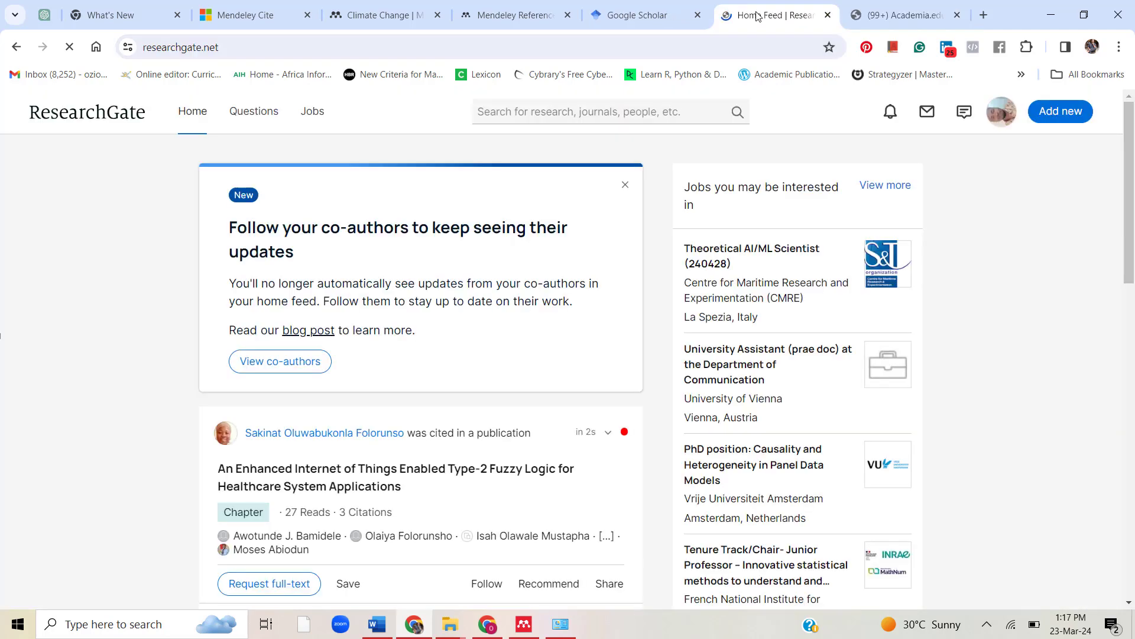
{"action": "left_click", "coordinate": [918, 9]}
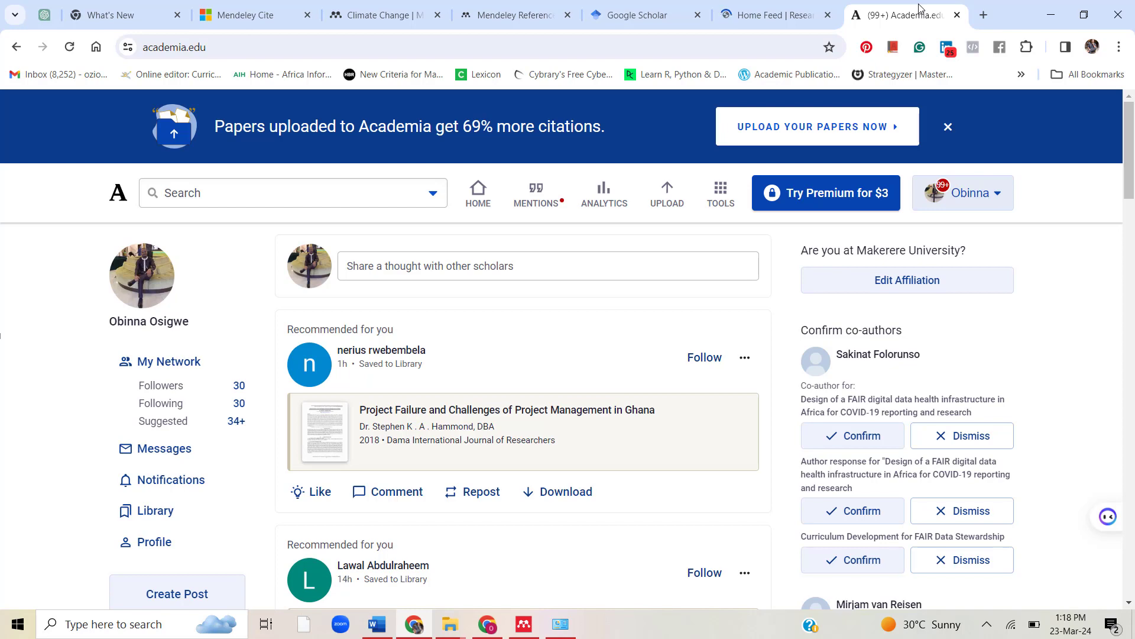
{"action": "left_click", "coordinate": [630, 18]}
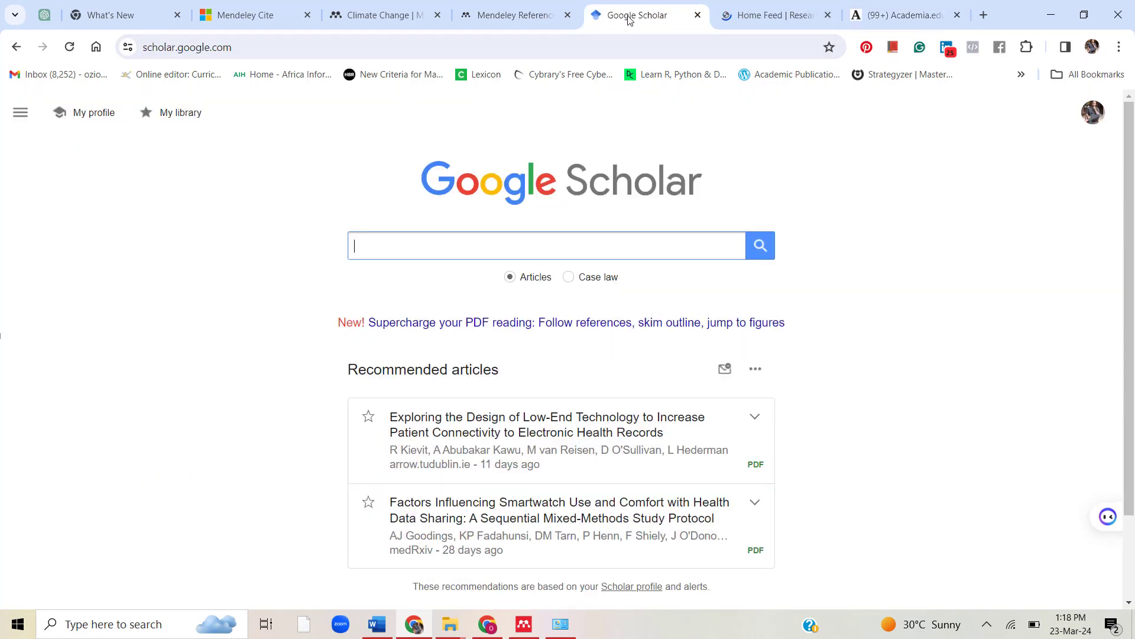
{"action": "scroll", "coordinate": [1026, 188], "scroll_direction": "down", "scroll_amount": 2}
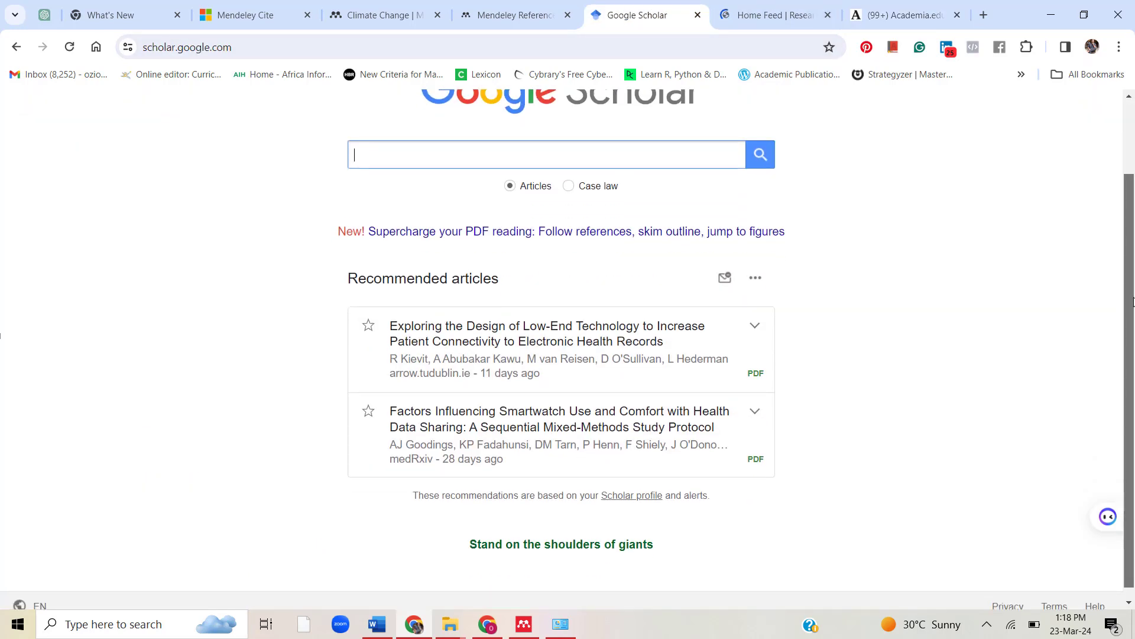
Search Google for "semantic scholar" in a new tab and open the Semantic Scholar website from the results
{"action": "left_click", "coordinate": [816, 7]}
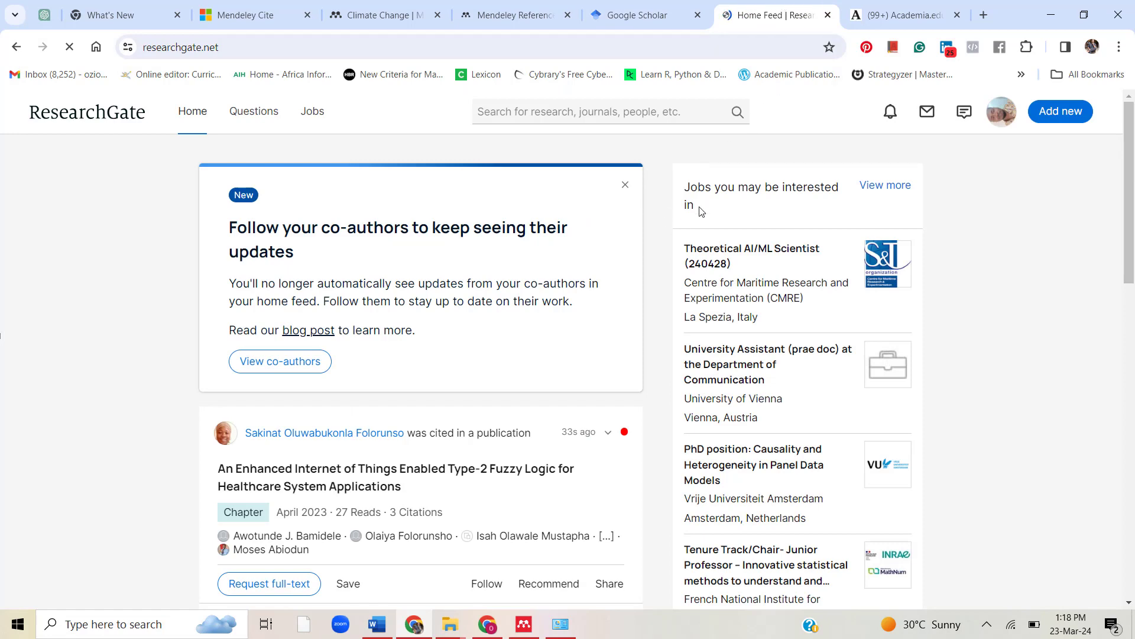
{"action": "left_click", "coordinate": [892, 12]}
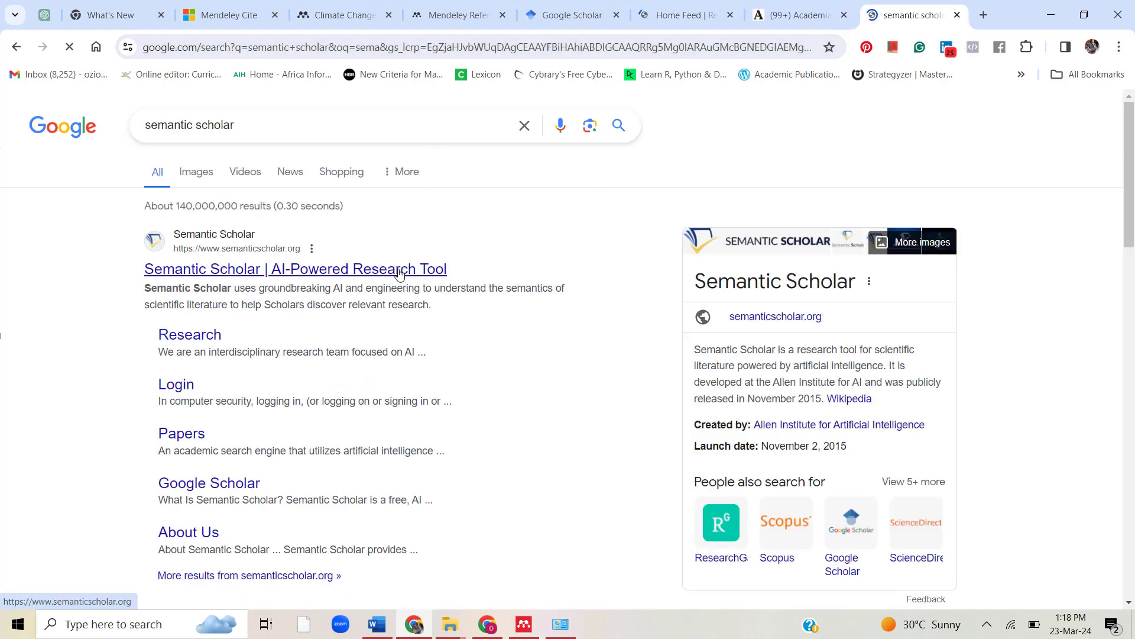
{"action": "left_click", "coordinate": [399, 274]}
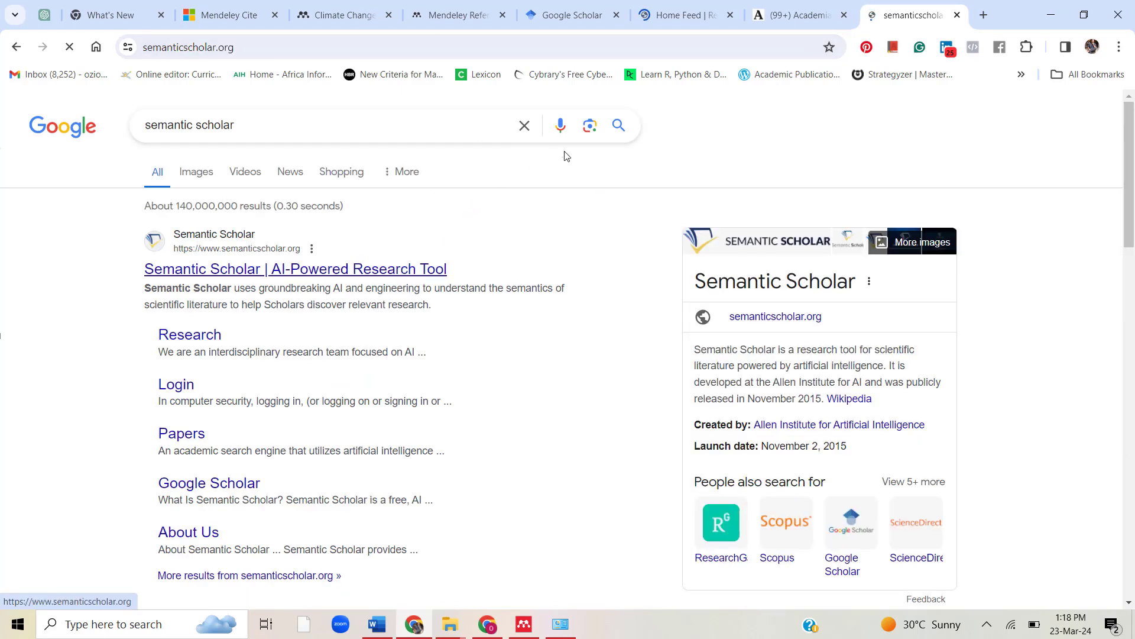
Search Google Scholar for articles on "project sustainability"
{"action": "left_click", "coordinate": [571, 15]}
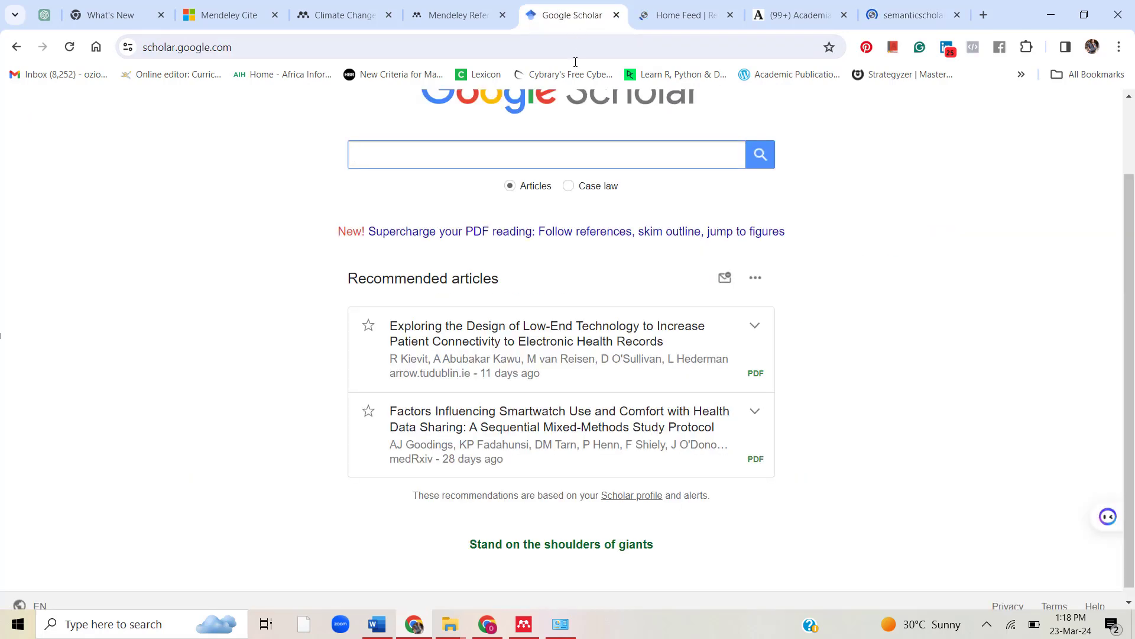
{"action": "left_click", "coordinate": [568, 153]}
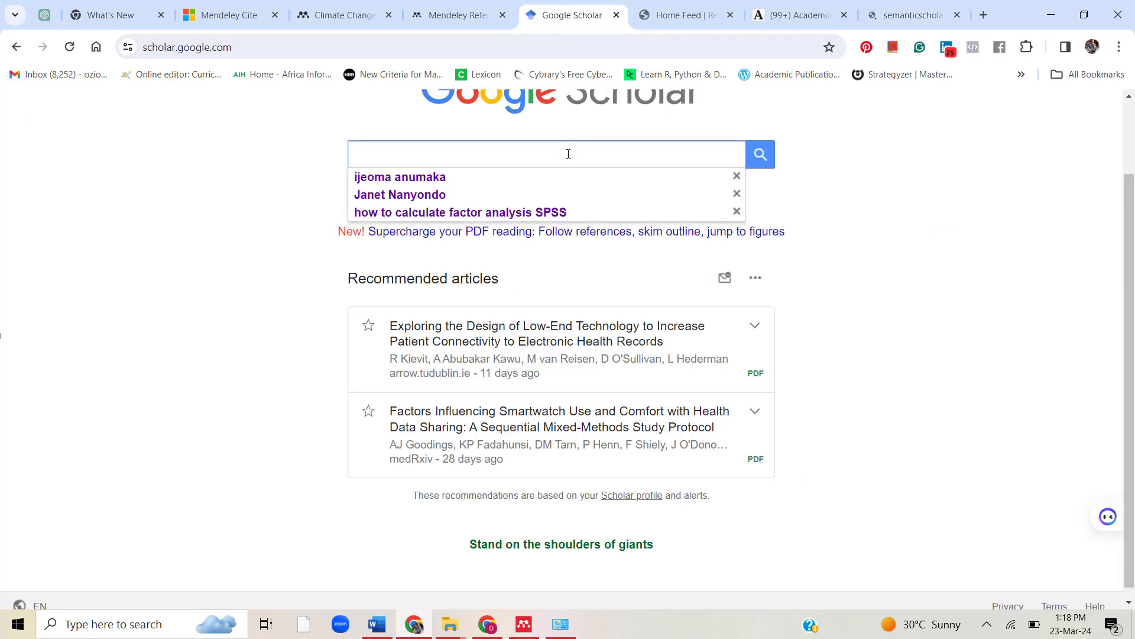
{"action": "left_click", "coordinate": [959, 172]}
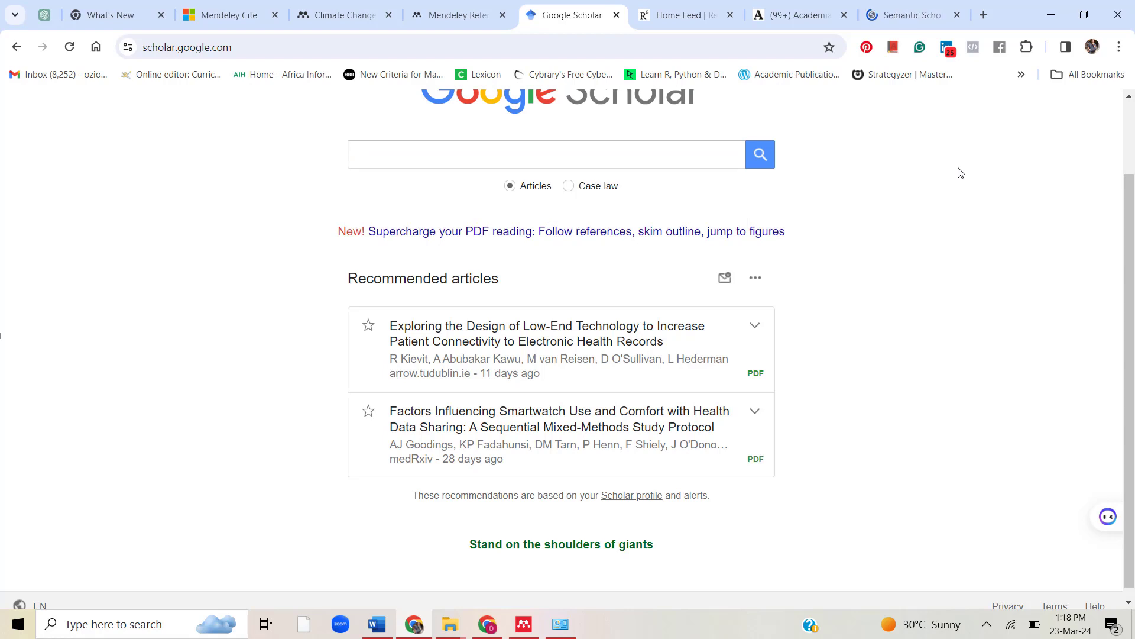
{"action": "left_click", "coordinate": [681, 150]}
{"action": "type", "text": "Pro"}
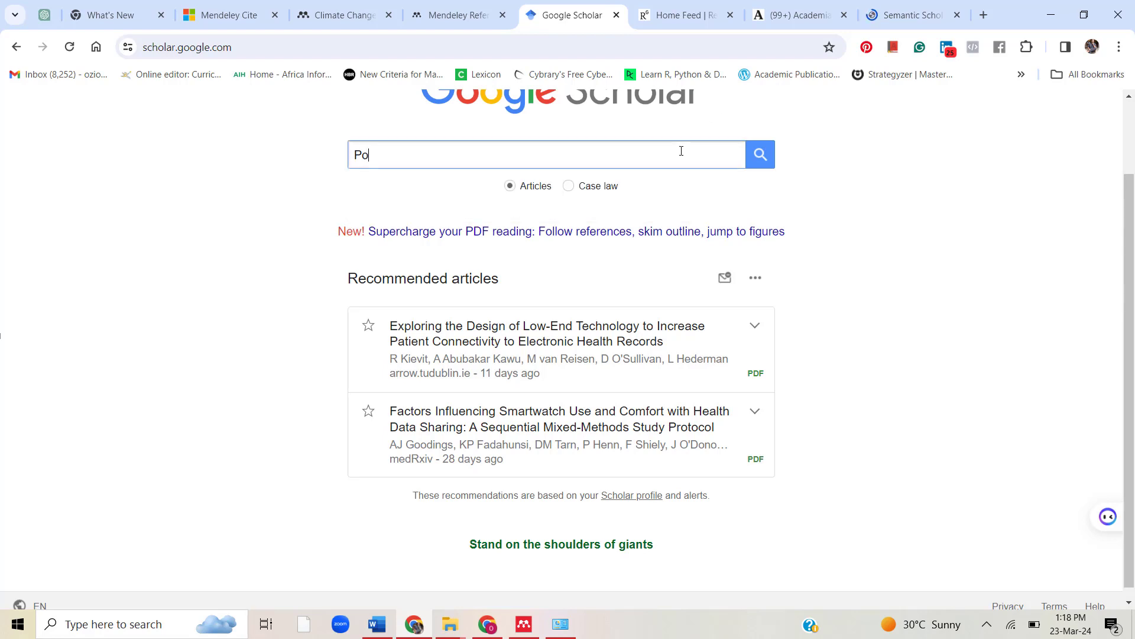
{"action": "type", "text": "ject "}
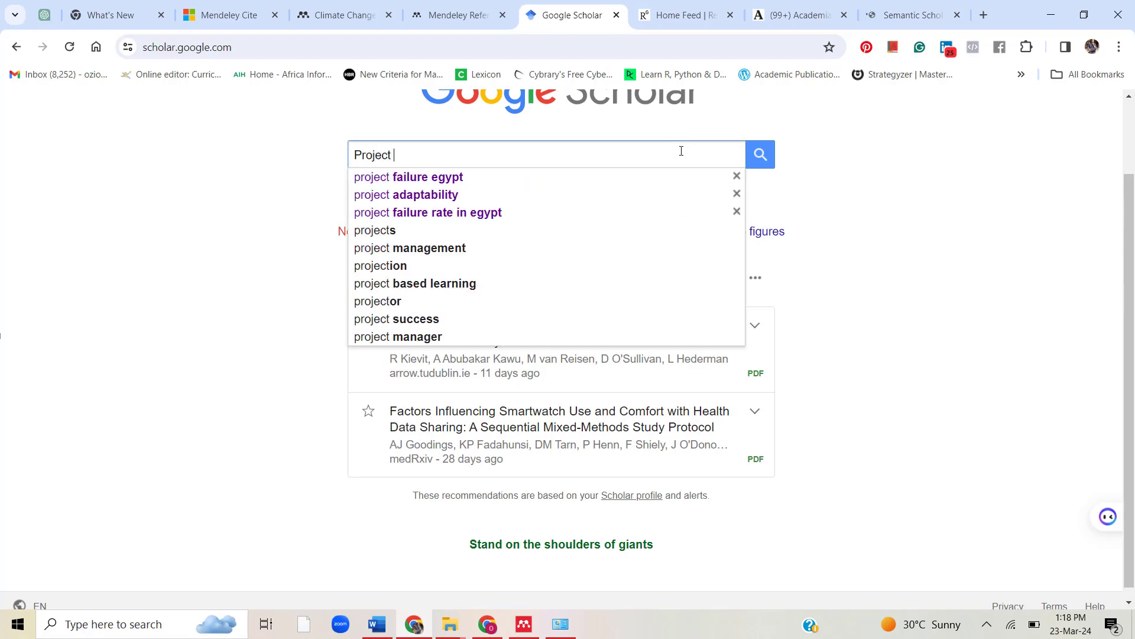
{"action": "type", "text": "susta"}
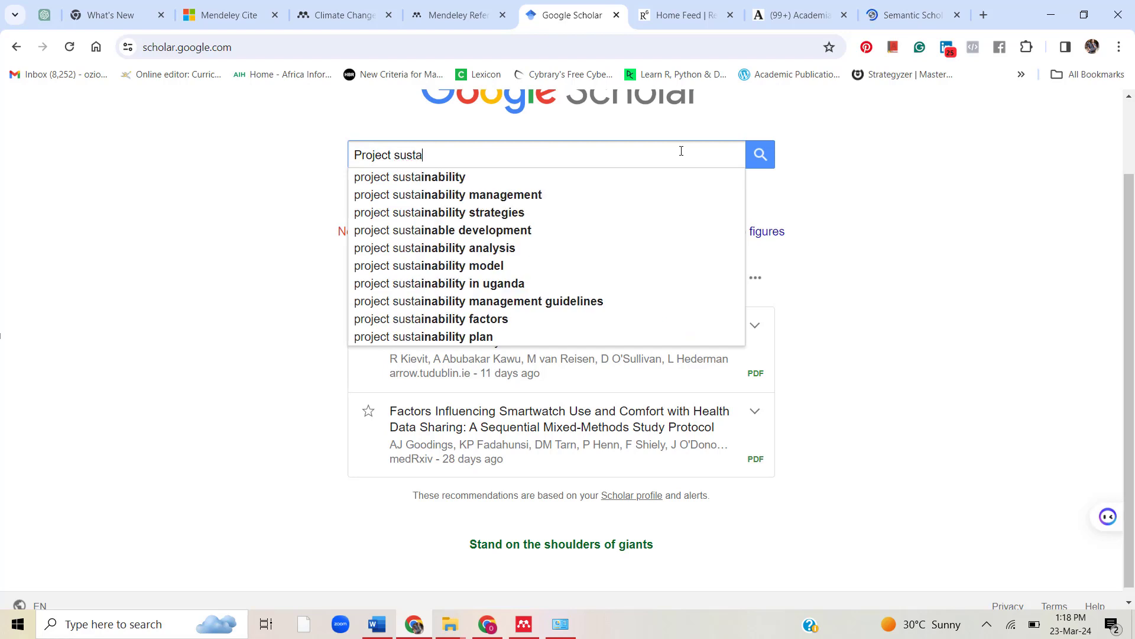
{"action": "key", "text": "Down"}
{"action": "key", "text": "Return"}
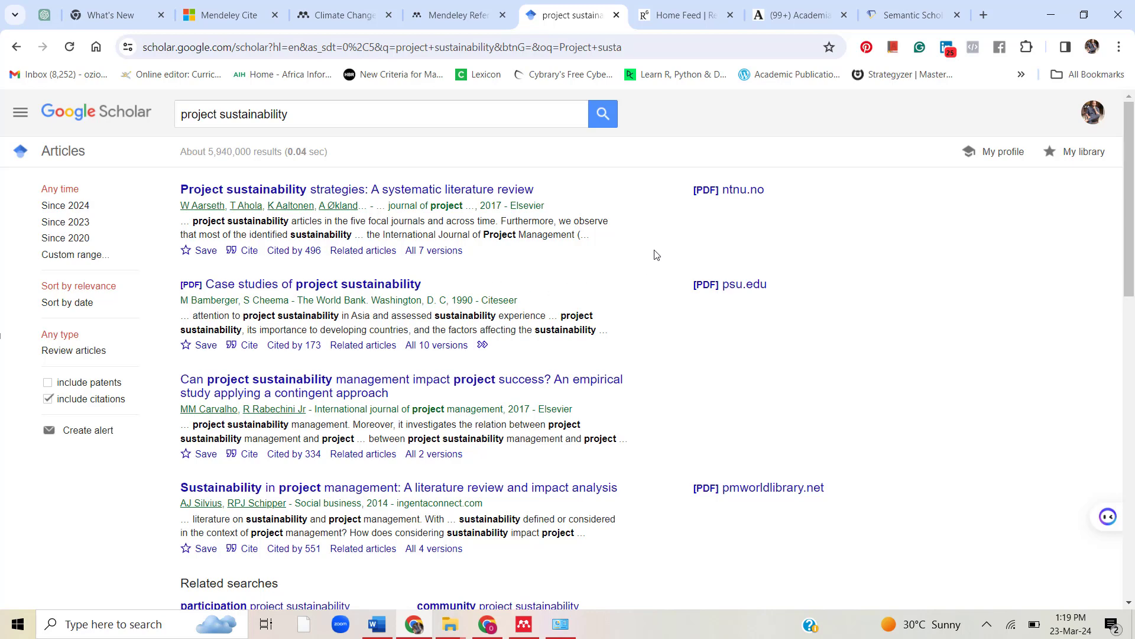
Open the ntnu.no and psu.edu PDFs of the first two Google Scholar results in new tabs
{"action": "right_click", "coordinate": [705, 192]}
{"action": "left_click", "coordinate": [733, 203]}
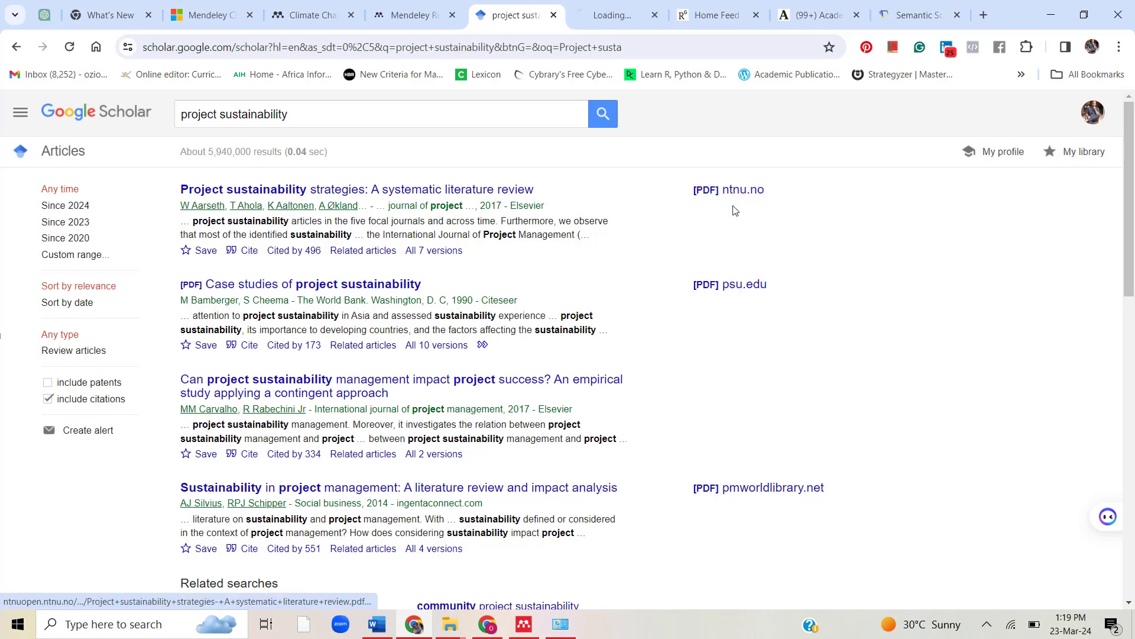
{"action": "right_click", "coordinate": [732, 284]}
{"action": "left_click", "coordinate": [763, 297]}
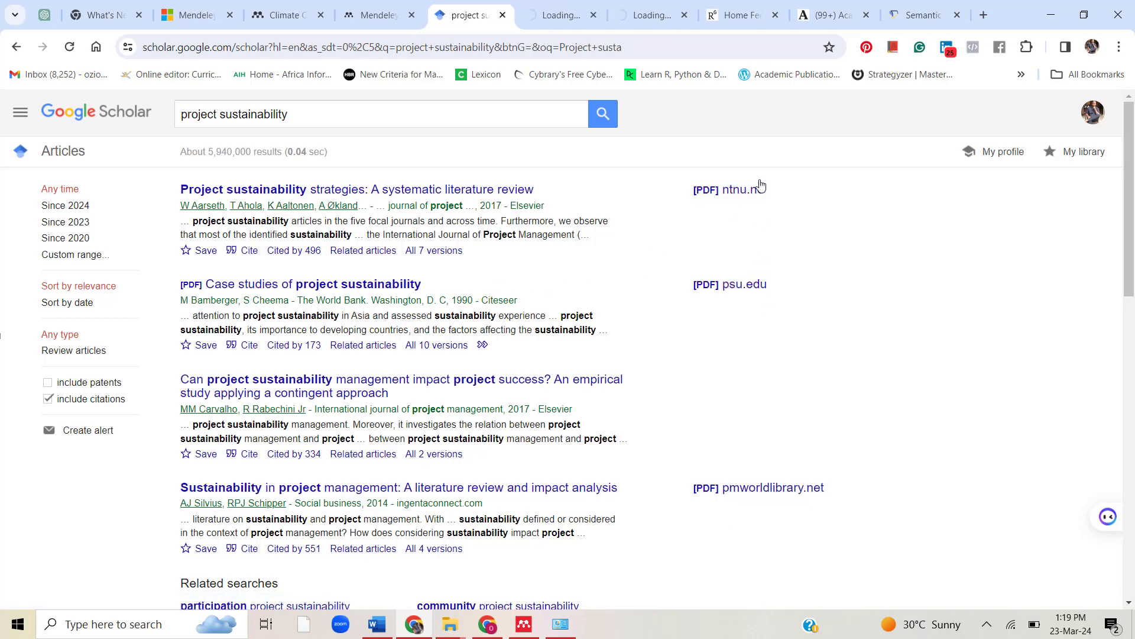
Search ResearchGate for "Project sustainability" and bring up the Academia.edu page
{"action": "left_click", "coordinate": [733, 15]}
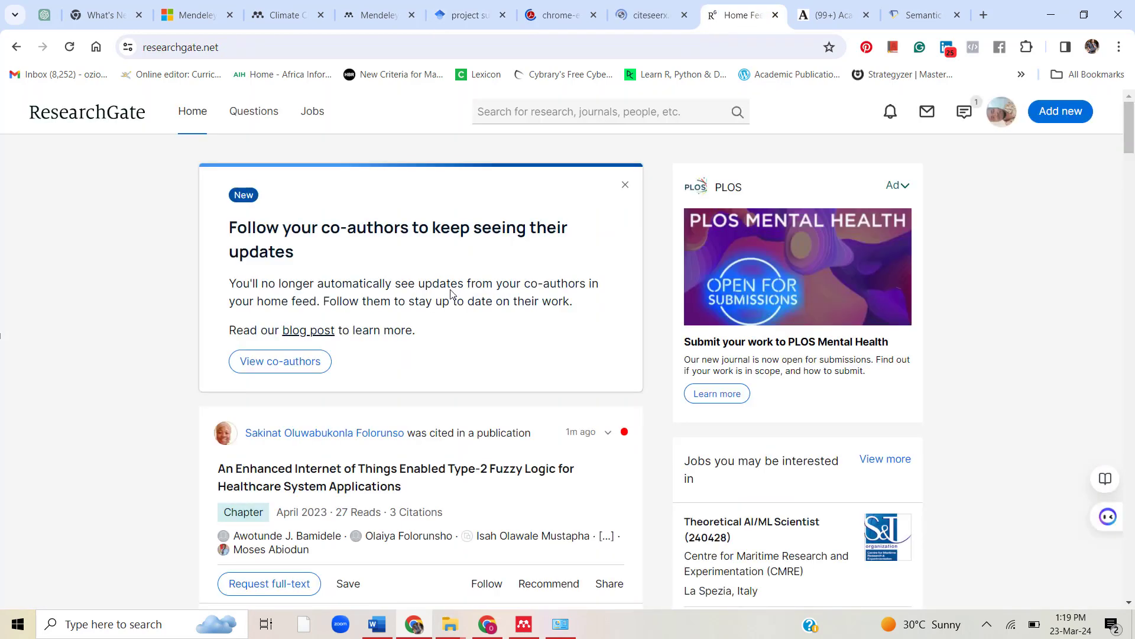
{"action": "left_click", "coordinate": [562, 112]}
{"action": "type", "text": "Project sustaina"}
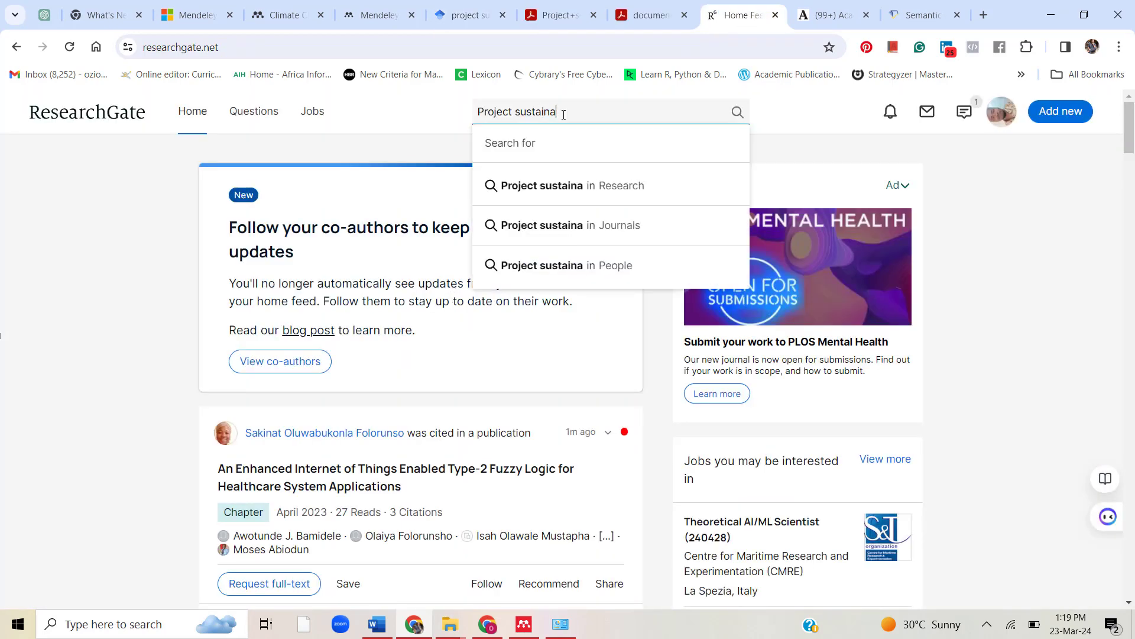
{"action": "type", "text": "bility"}
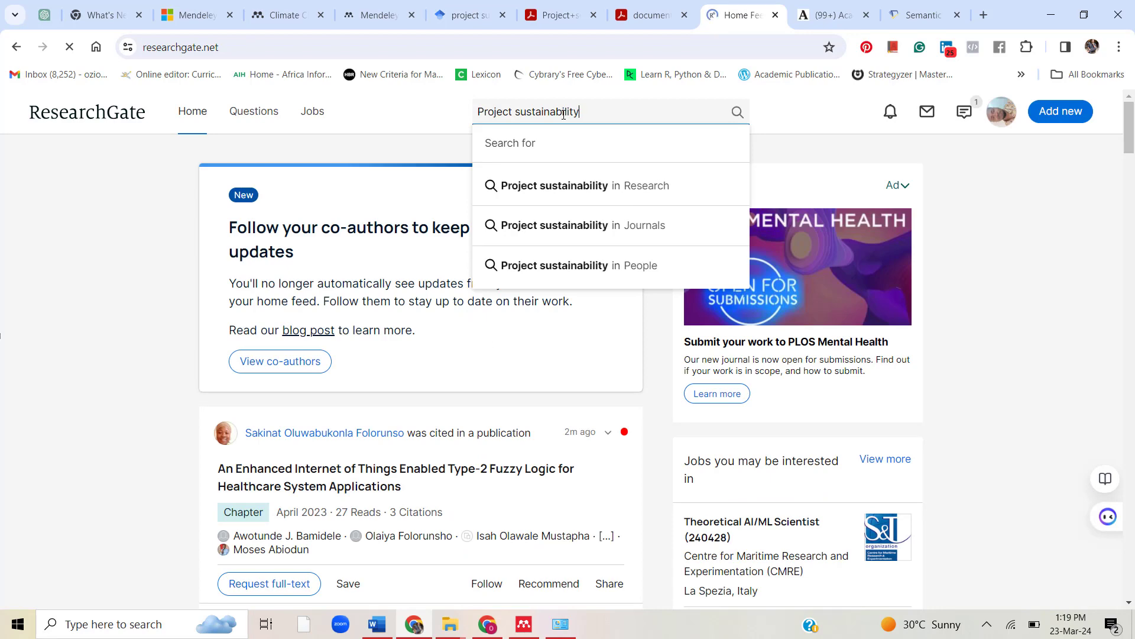
{"action": "left_click", "coordinate": [825, 15]}
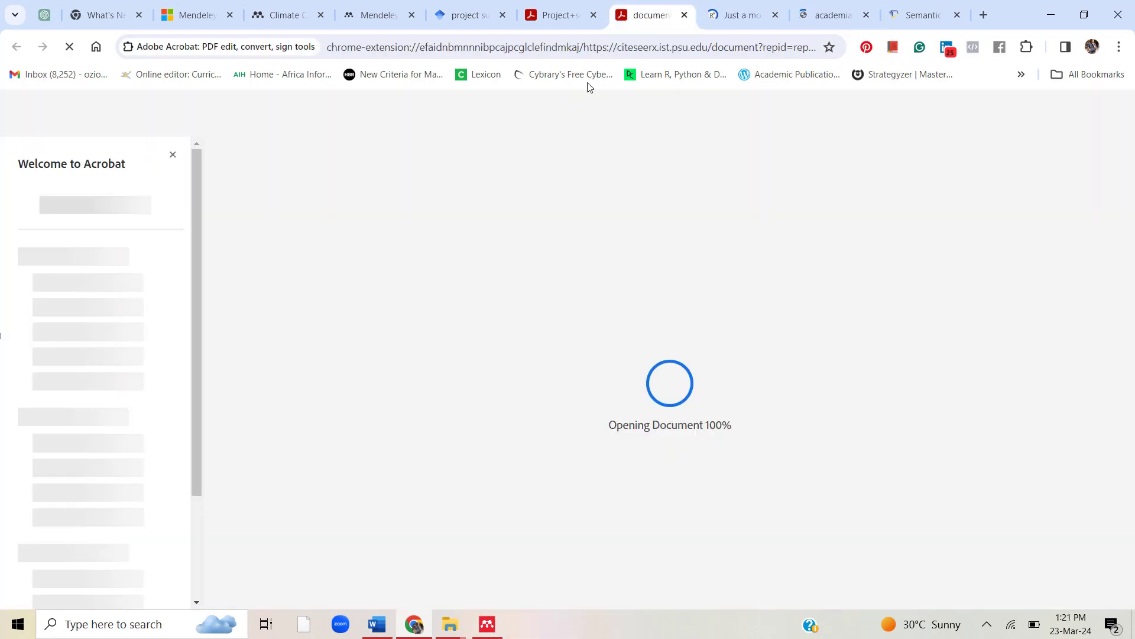
Look through the opened PDF article "Project sustainability strategies: A systematic literature review"
{"action": "left_click", "coordinate": [566, 20]}
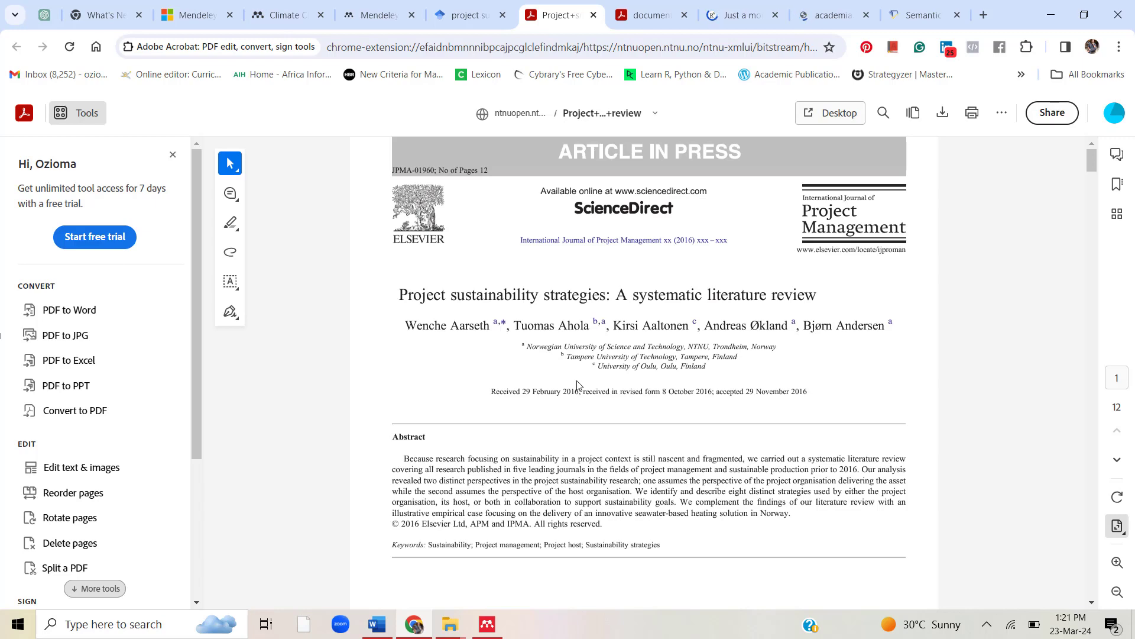
{"action": "scroll", "coordinate": [577, 385], "scroll_direction": "down", "scroll_amount": 15}
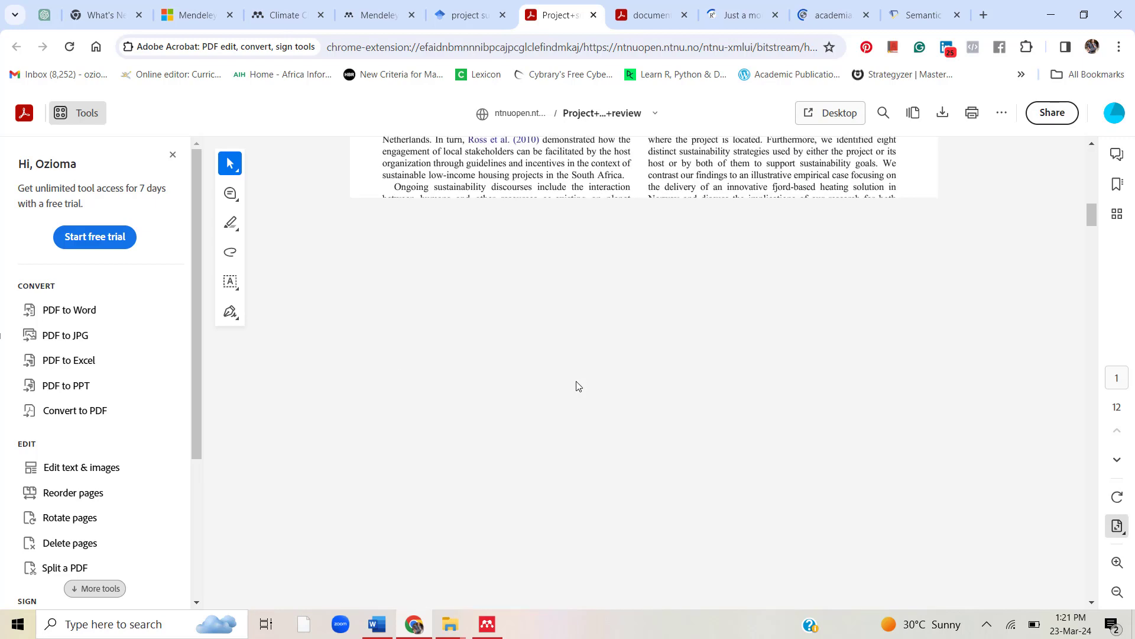
Skim further into the literature review PDF and view the opening pages of the "Case Studies of Project Sustainability" PDF
{"action": "scroll", "coordinate": [576, 385], "scroll_direction": "down", "scroll_amount": 8}
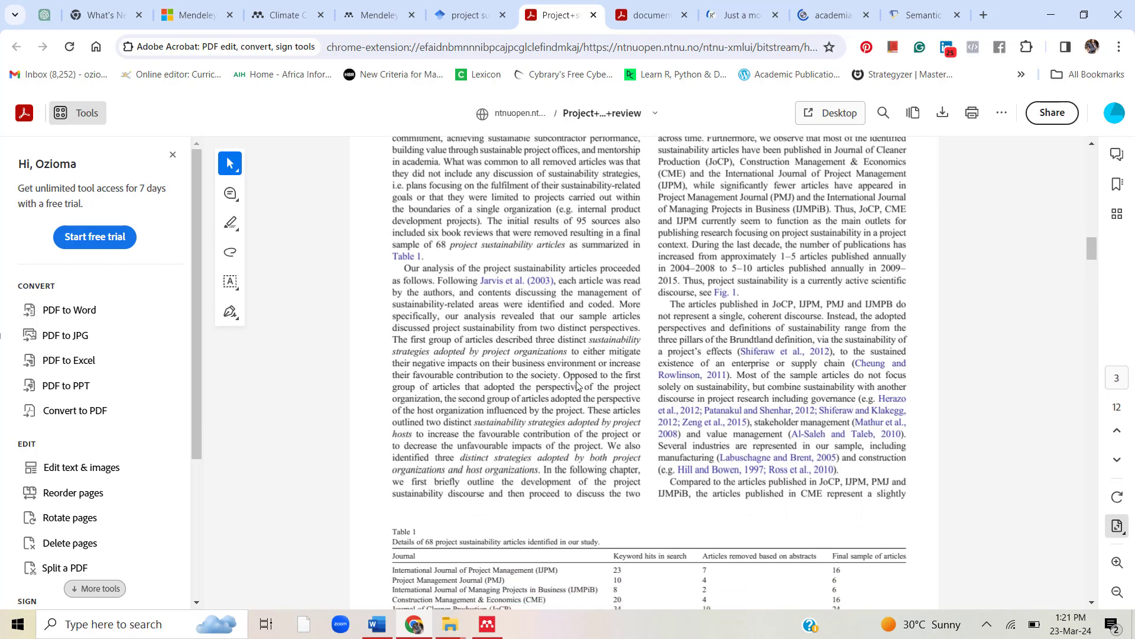
{"action": "scroll", "coordinate": [577, 385], "scroll_direction": "down", "scroll_amount": 5}
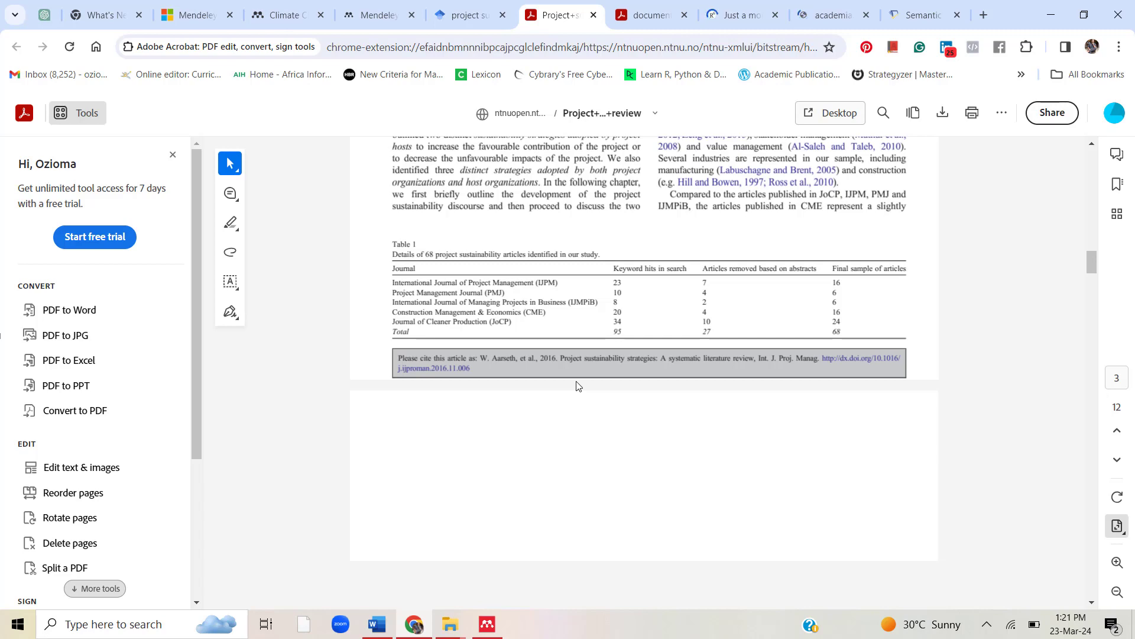
{"action": "left_click", "coordinate": [641, 16]}
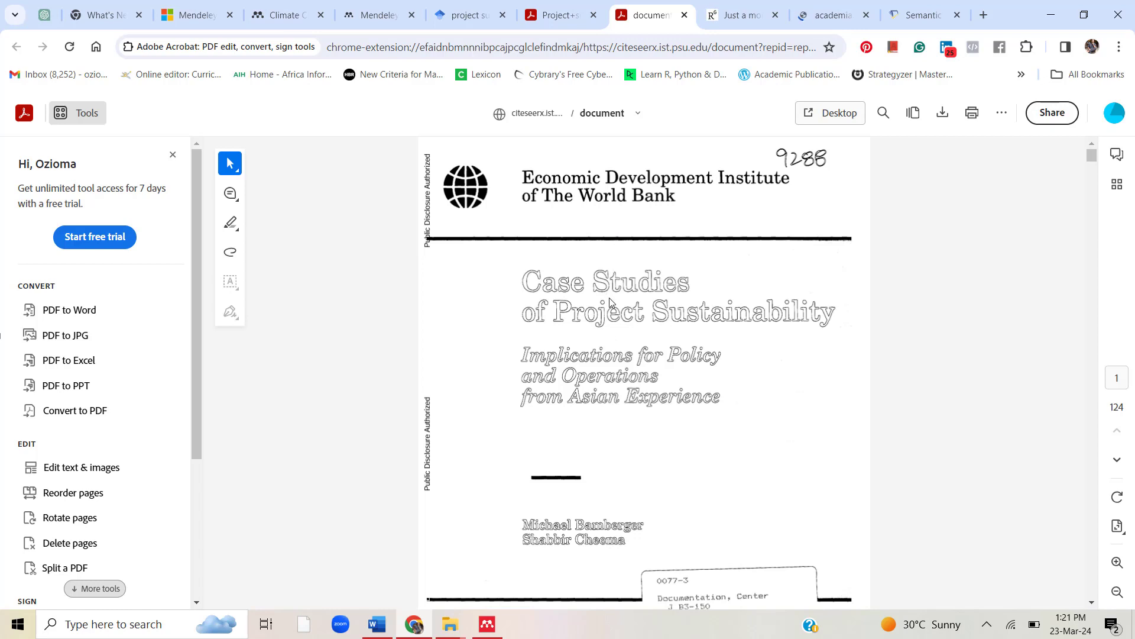
{"action": "scroll", "coordinate": [608, 299], "scroll_direction": "down", "scroll_amount": 1}
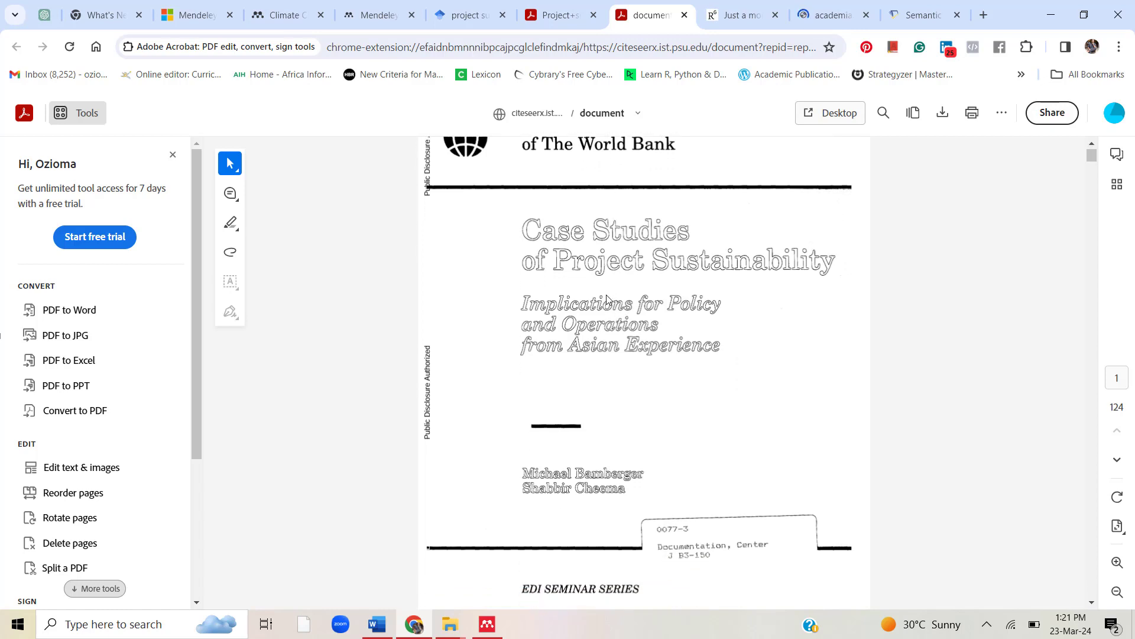
{"action": "scroll", "coordinate": [607, 298], "scroll_direction": "down", "scroll_amount": 1}
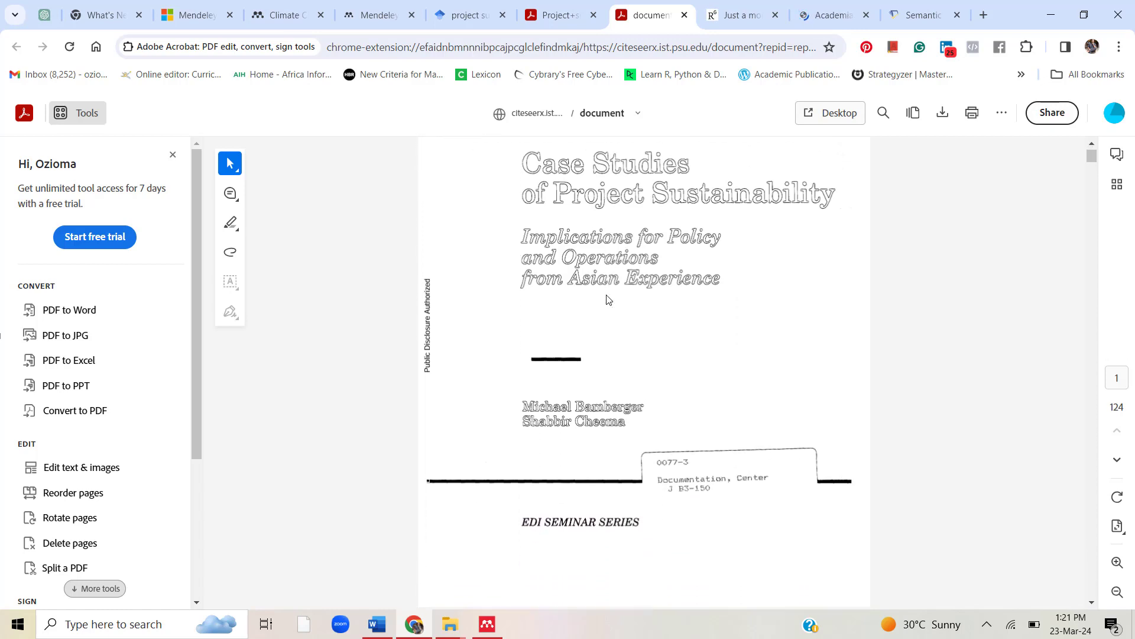
{"action": "scroll", "coordinate": [608, 298], "scroll_direction": "down", "scroll_amount": 4}
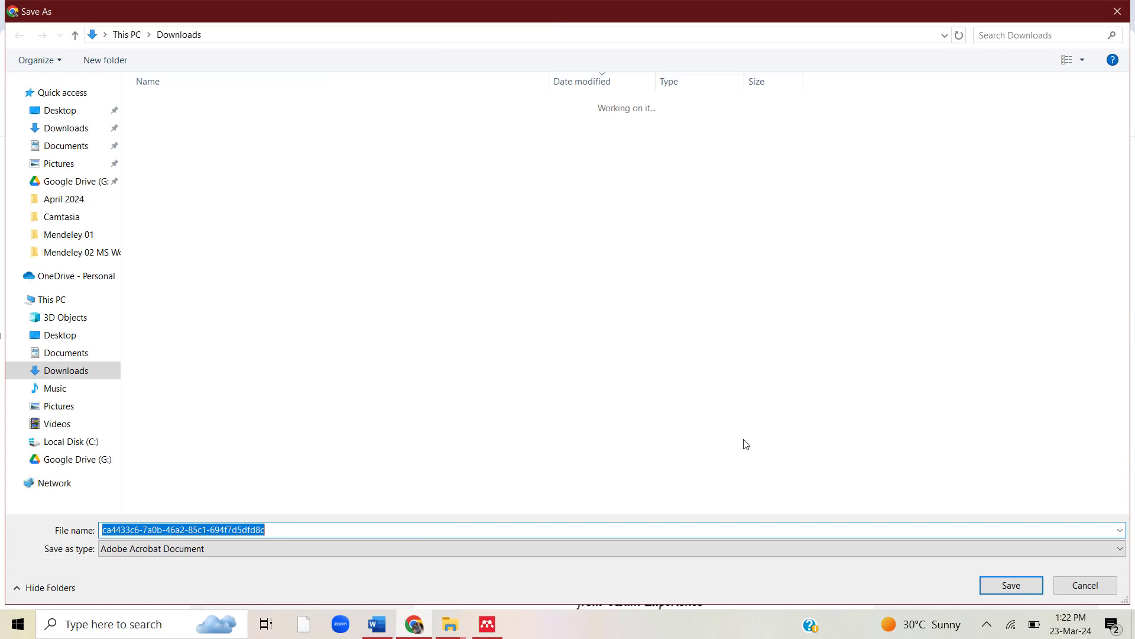
Save the "Case Studies of Project Sustainability" and "Project sustainability strategies" PDFs to the Downloads folder under their suggested file names
{"action": "left_click", "coordinate": [997, 586]}
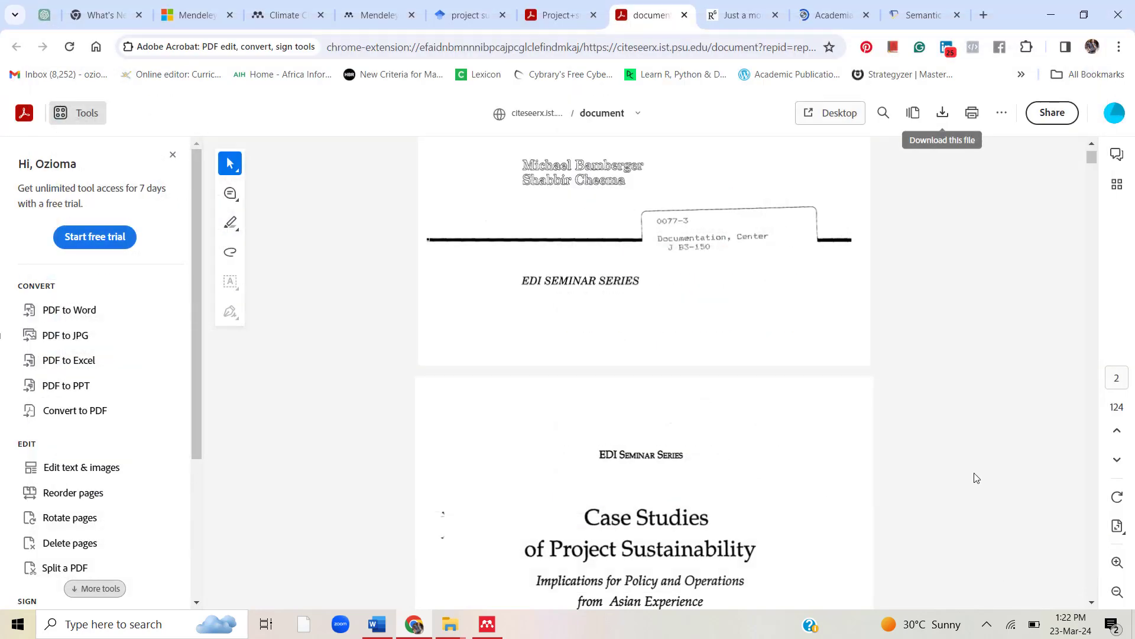
{"action": "left_click", "coordinate": [561, 18]}
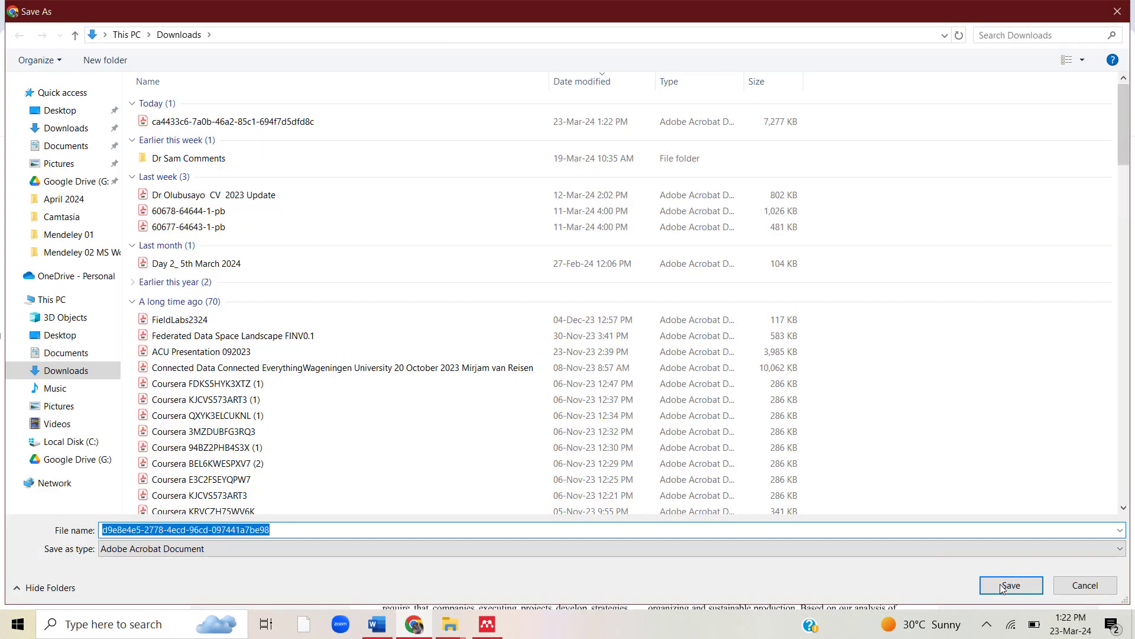
{"action": "left_click", "coordinate": [1005, 586]}
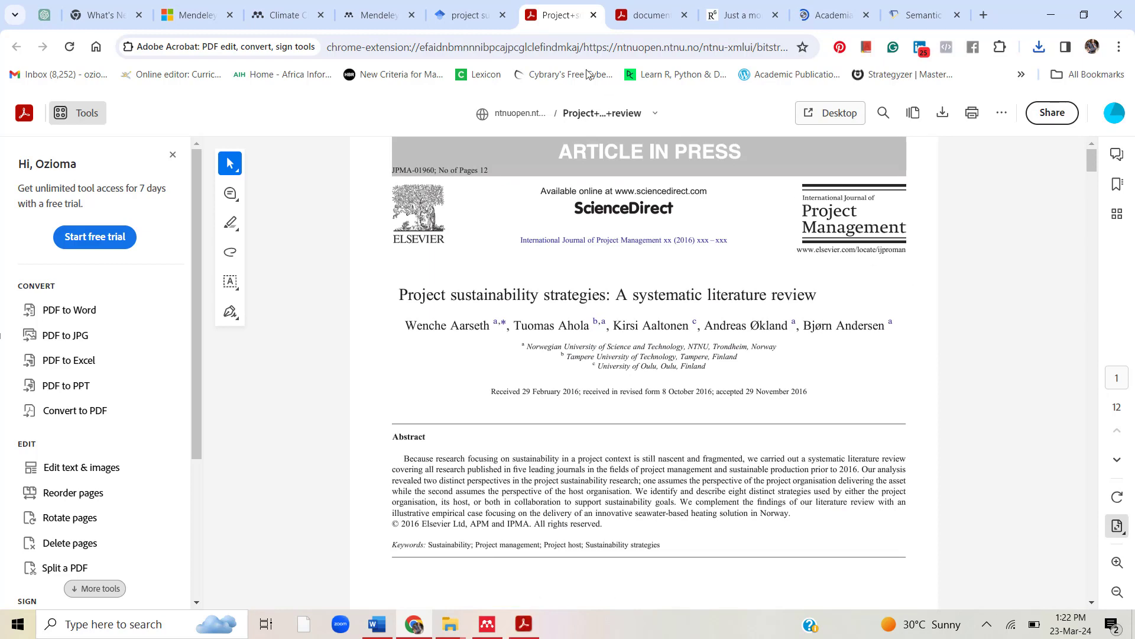
Import the two PDF files downloaded today from the Downloads folder into the Mendeley reference library
{"action": "left_click", "coordinate": [386, 15]}
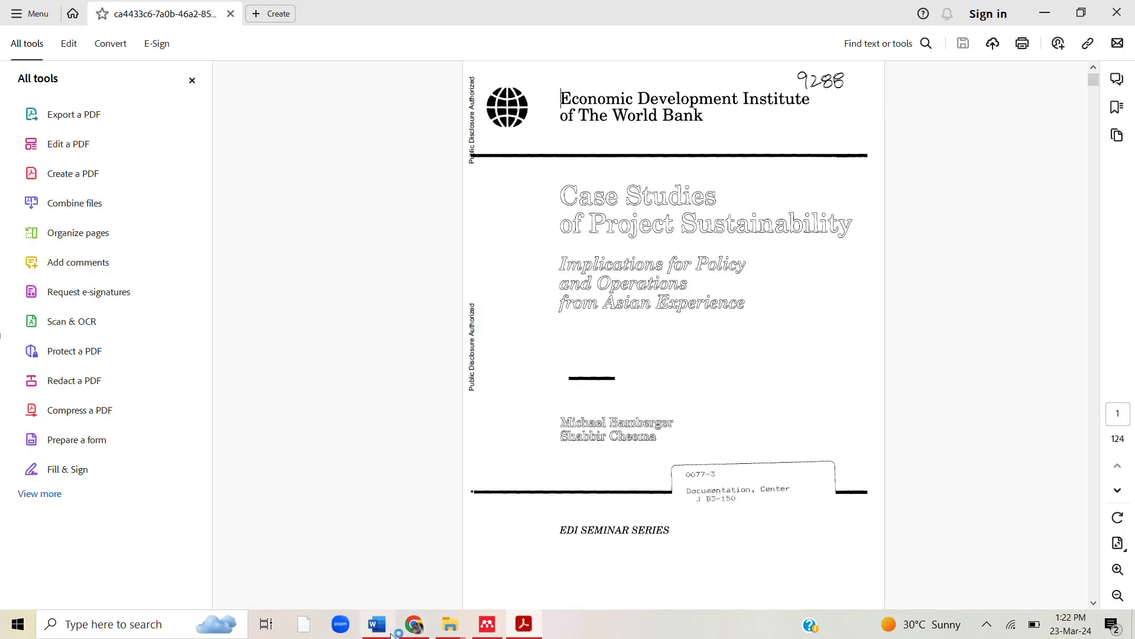
{"action": "left_click", "coordinate": [414, 624]}
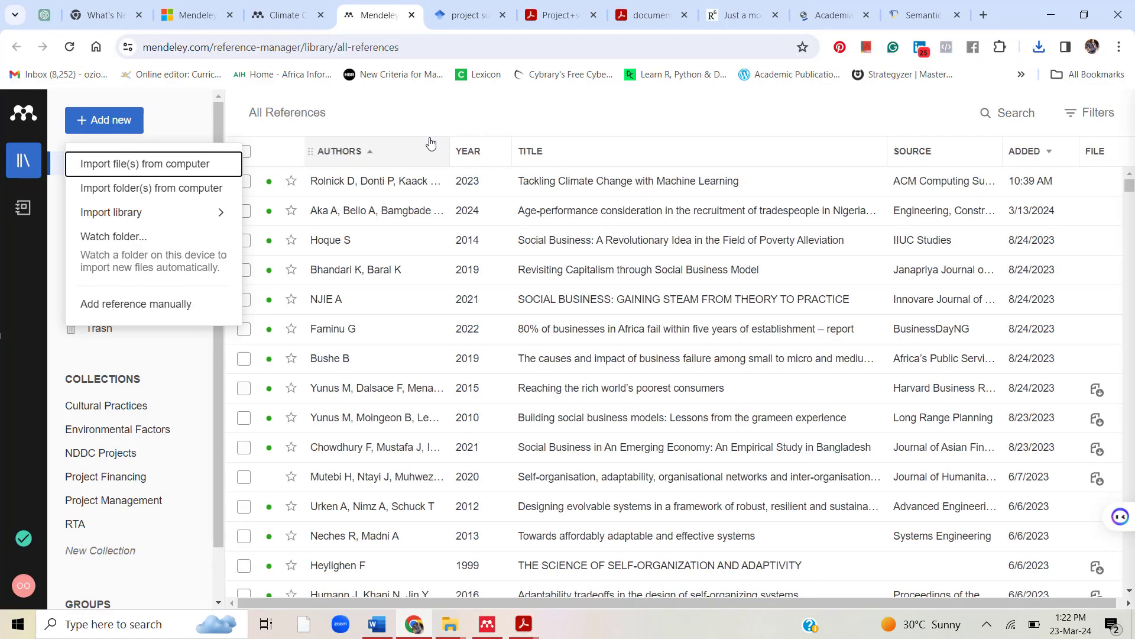
{"action": "left_click", "coordinate": [406, 120]}
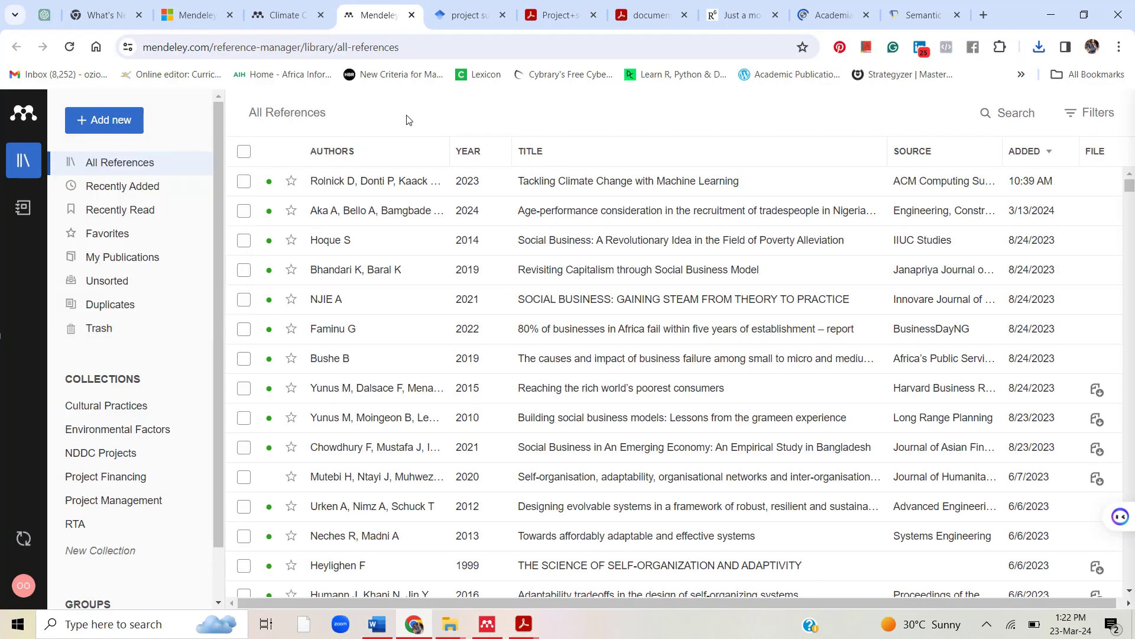
{"action": "left_click", "coordinate": [116, 121]}
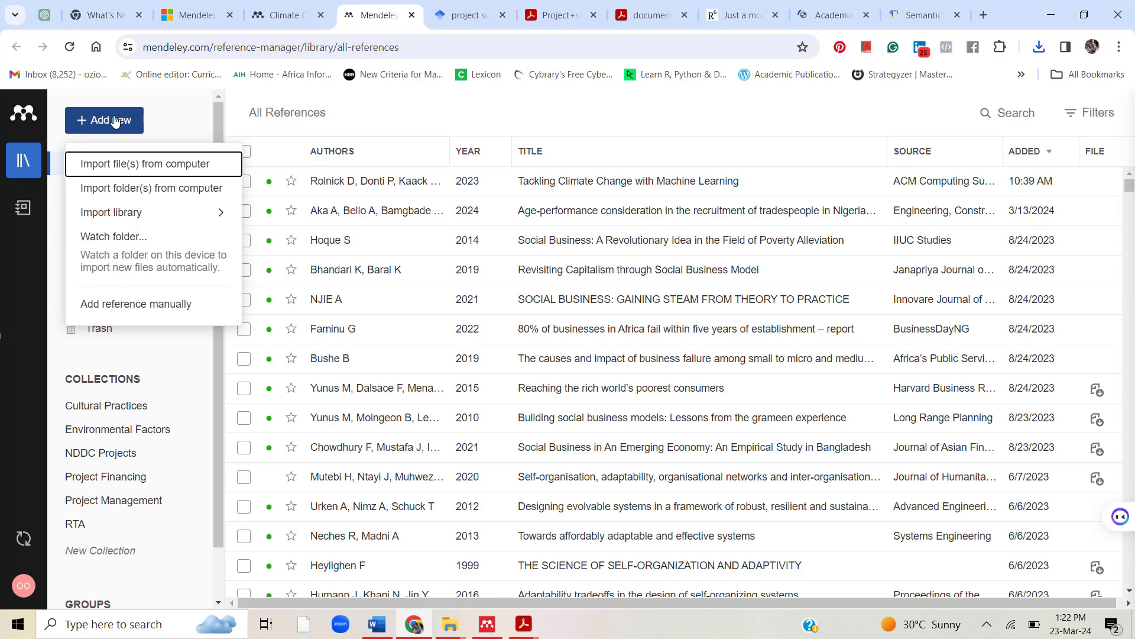
{"action": "left_click", "coordinate": [174, 169]}
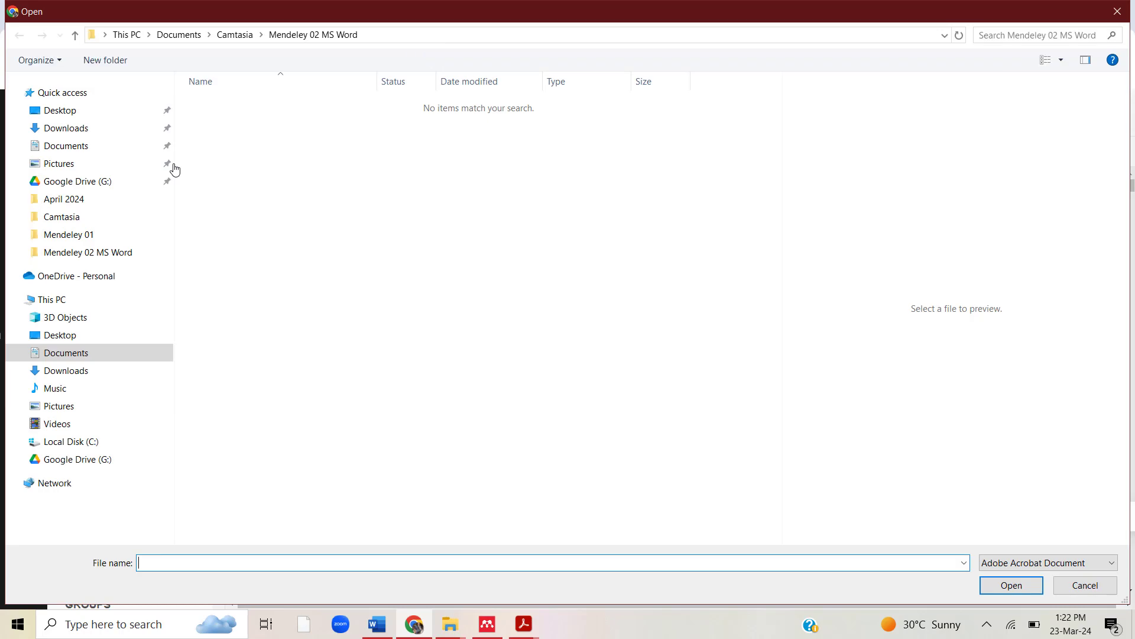
{"action": "left_click", "coordinate": [102, 127]}
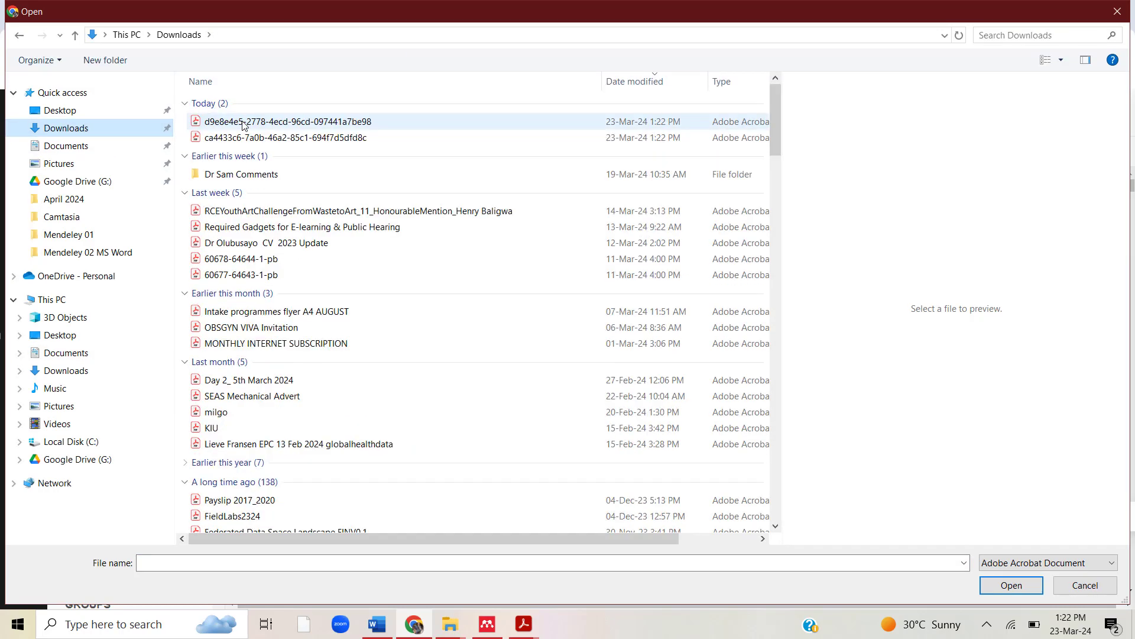
{"action": "left_click", "coordinate": [242, 122]}
{"action": "left_click", "coordinate": [252, 140], "text": "shift"}
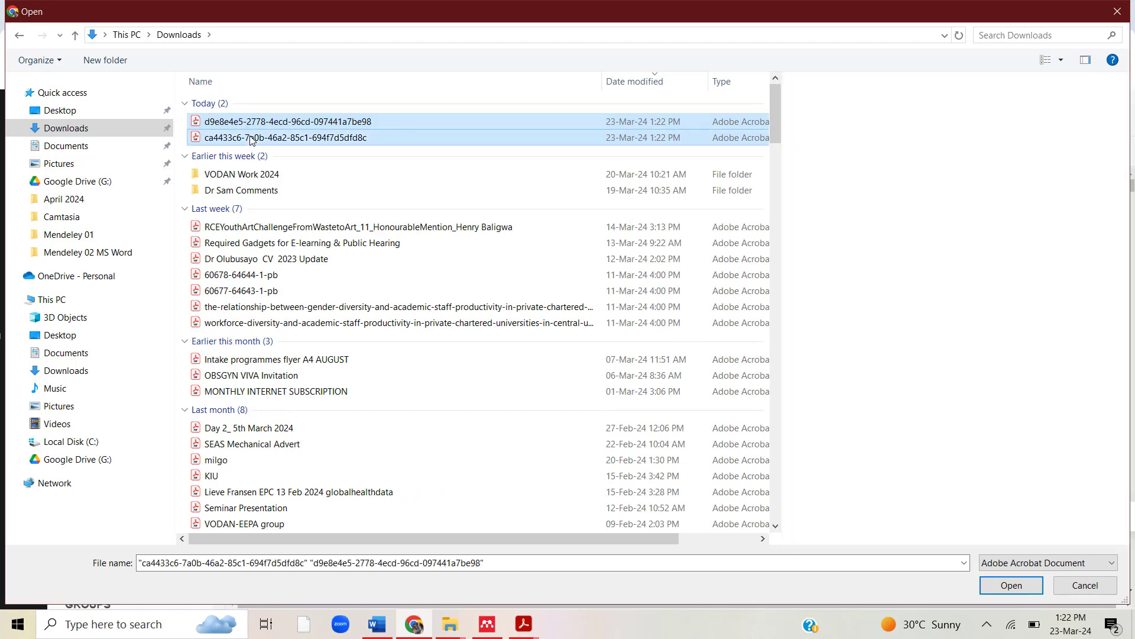
{"action": "left_click", "coordinate": [987, 582]}
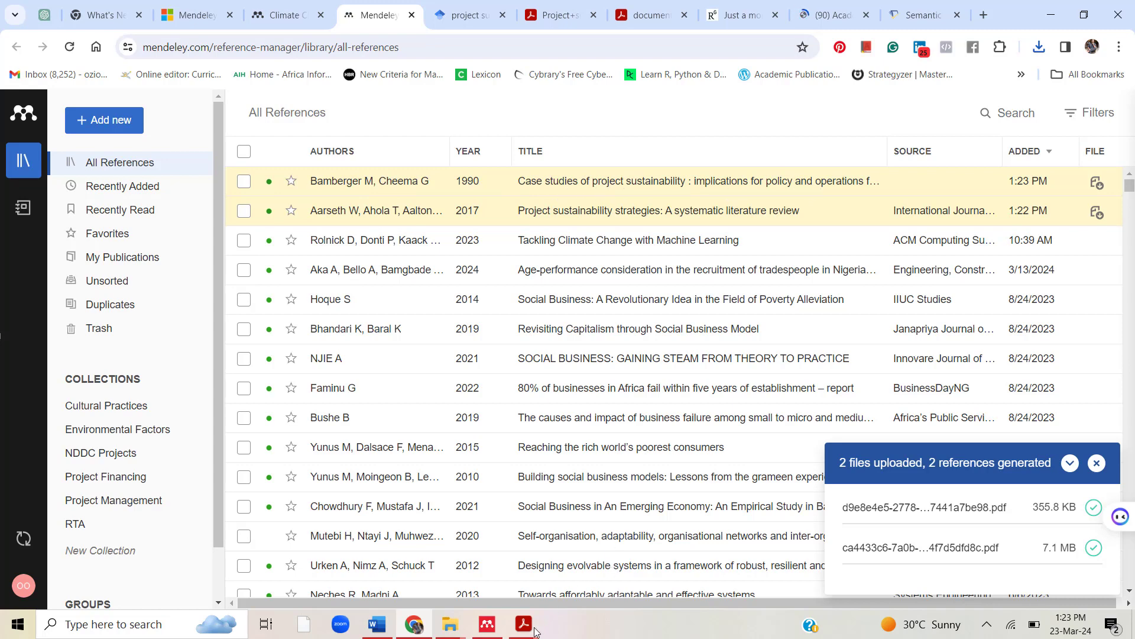
Review the details of the imported "Project sustainability strategies" reference, including its journal, year, pages, volume and issue
{"action": "mouse_move", "coordinate": [536, 628]}
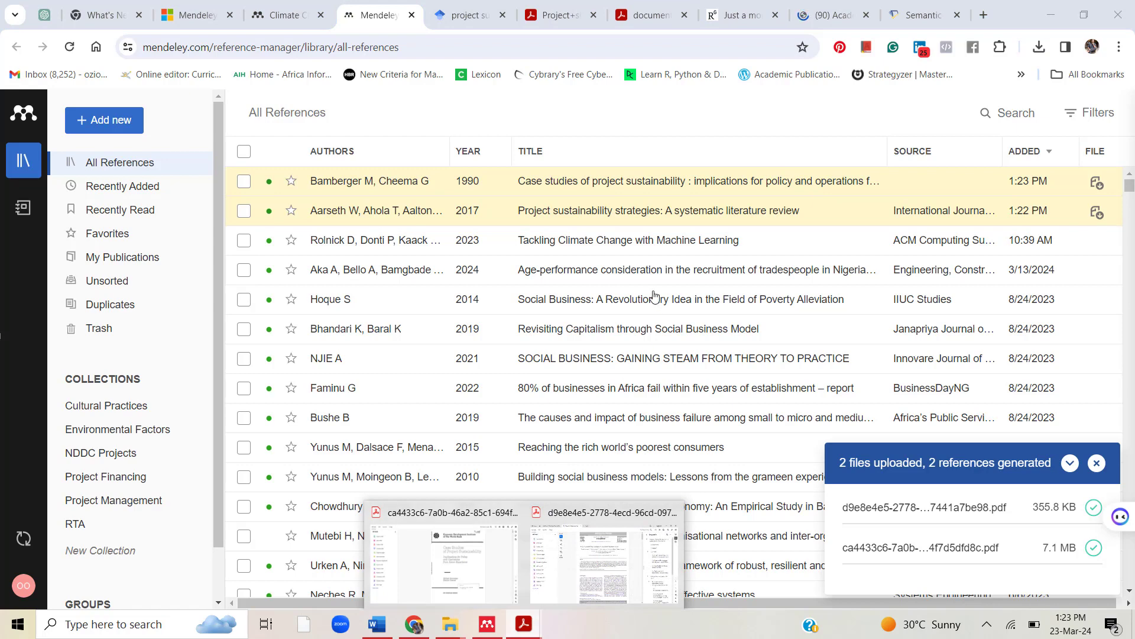
{"action": "left_click", "coordinate": [680, 214]}
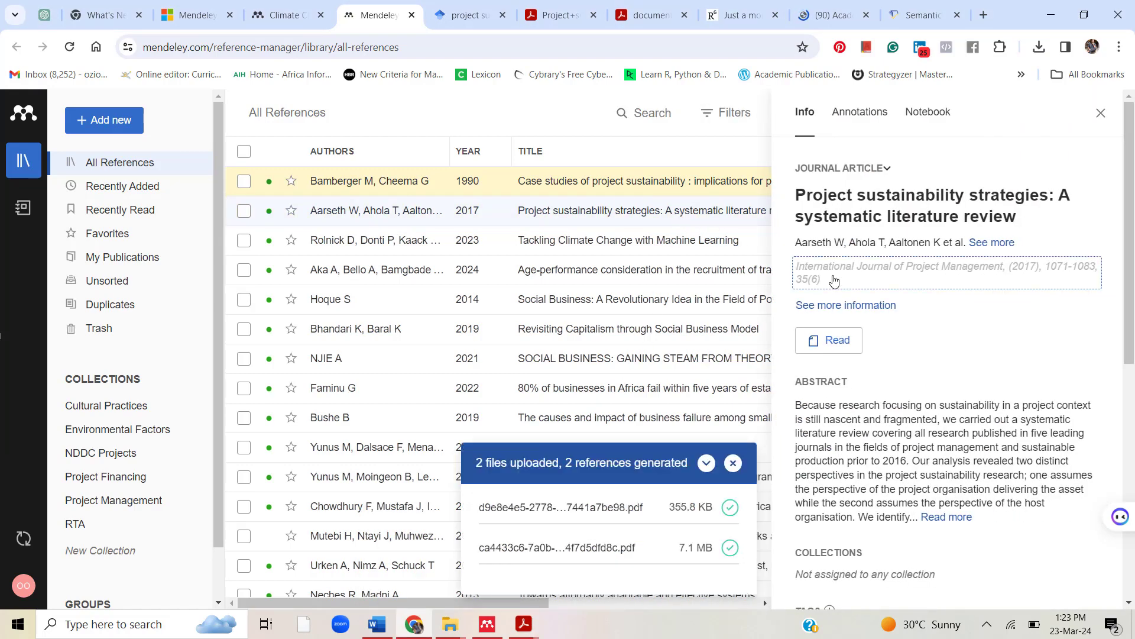
{"action": "left_click", "coordinate": [835, 282]}
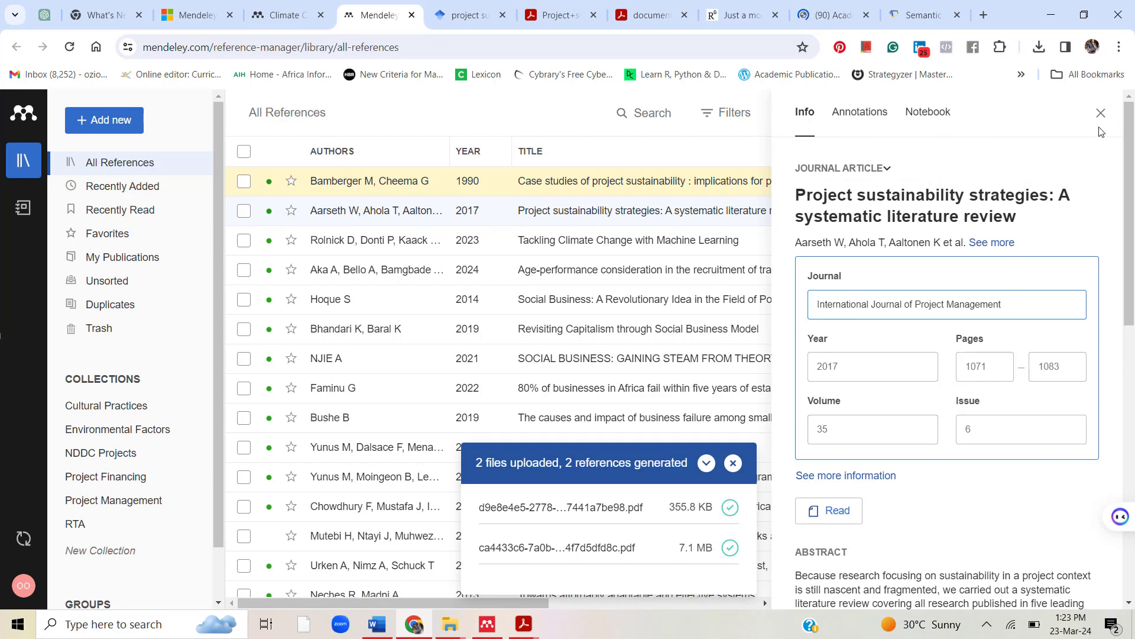
{"action": "left_click", "coordinate": [1081, 135]}
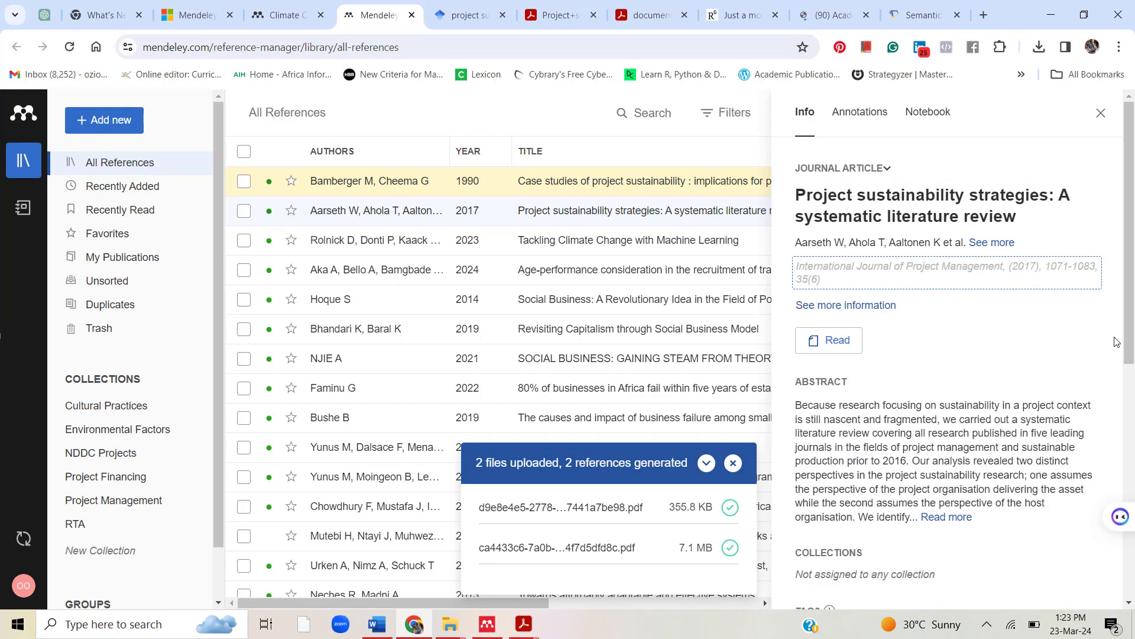
{"action": "left_click_drag", "start_coordinate": [1134, 344], "coordinate": [1116, 443]}
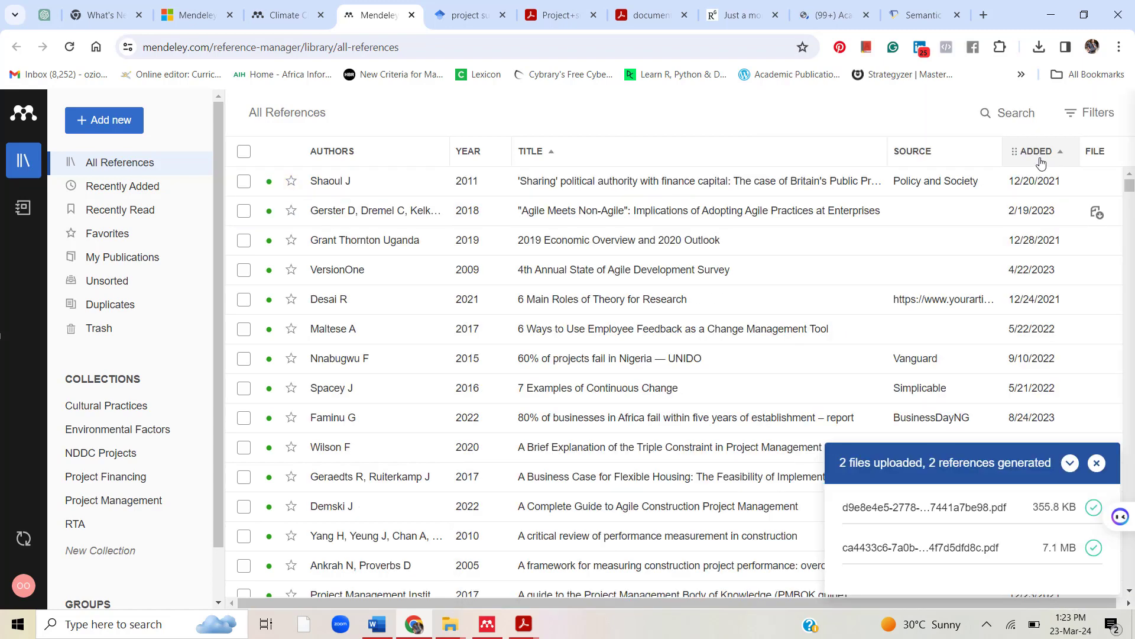
Sort the library by date added, newest first, and review the authors, file and identifiers of the "Case studies of project sustainability" reference
{"action": "left_click", "coordinate": [1041, 155]}
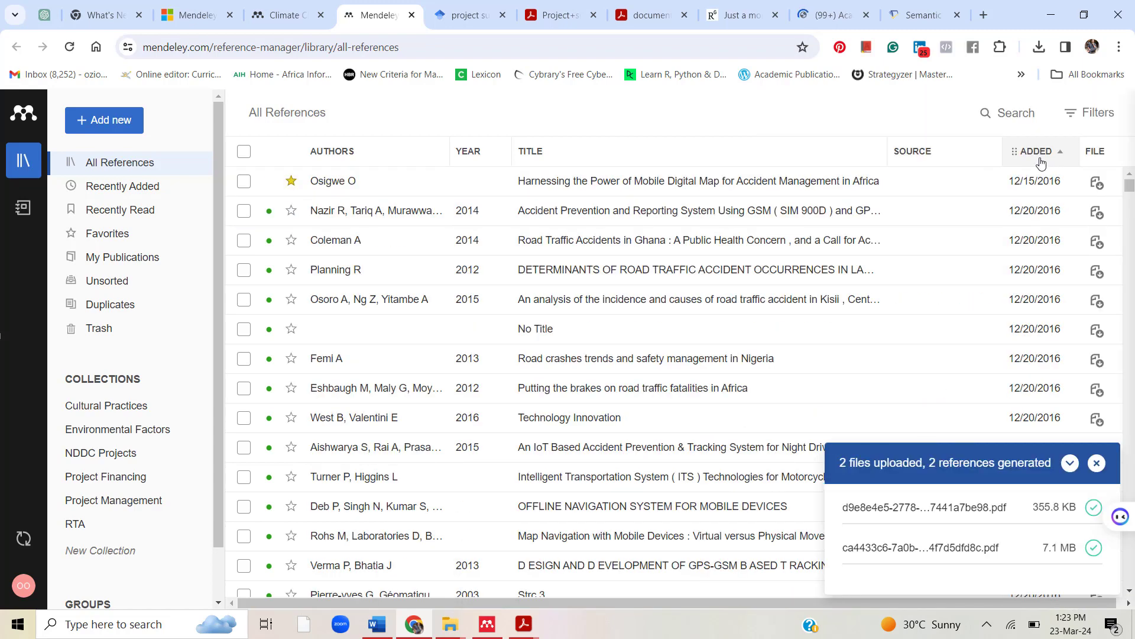
{"action": "left_click", "coordinate": [1031, 155]}
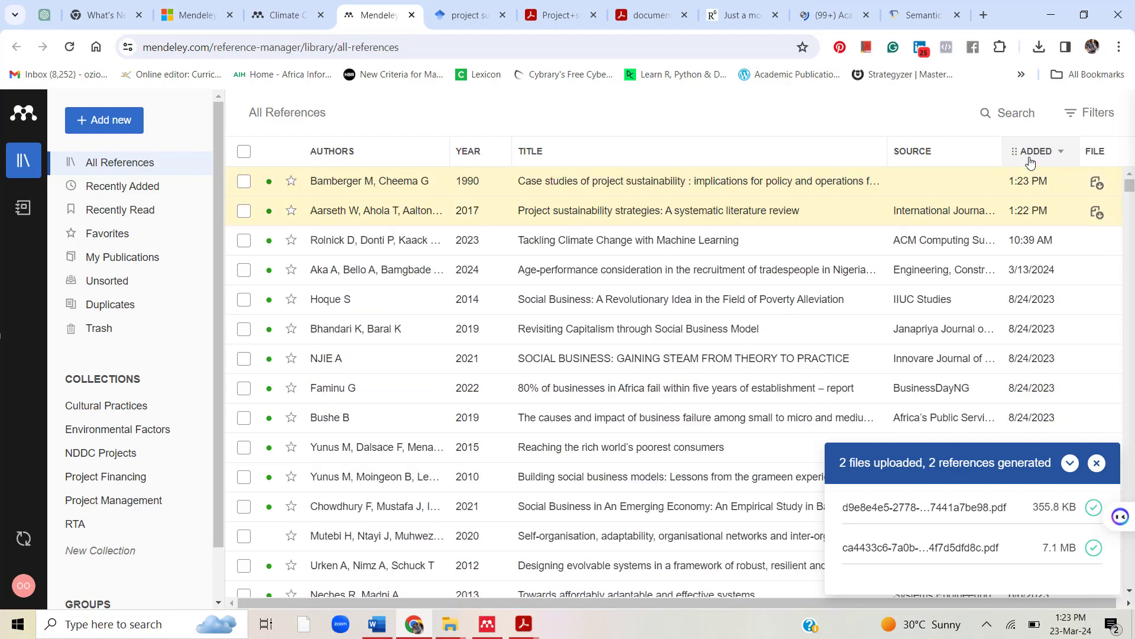
{"action": "left_click", "coordinate": [780, 182]}
{"action": "left_click", "coordinate": [892, 318]}
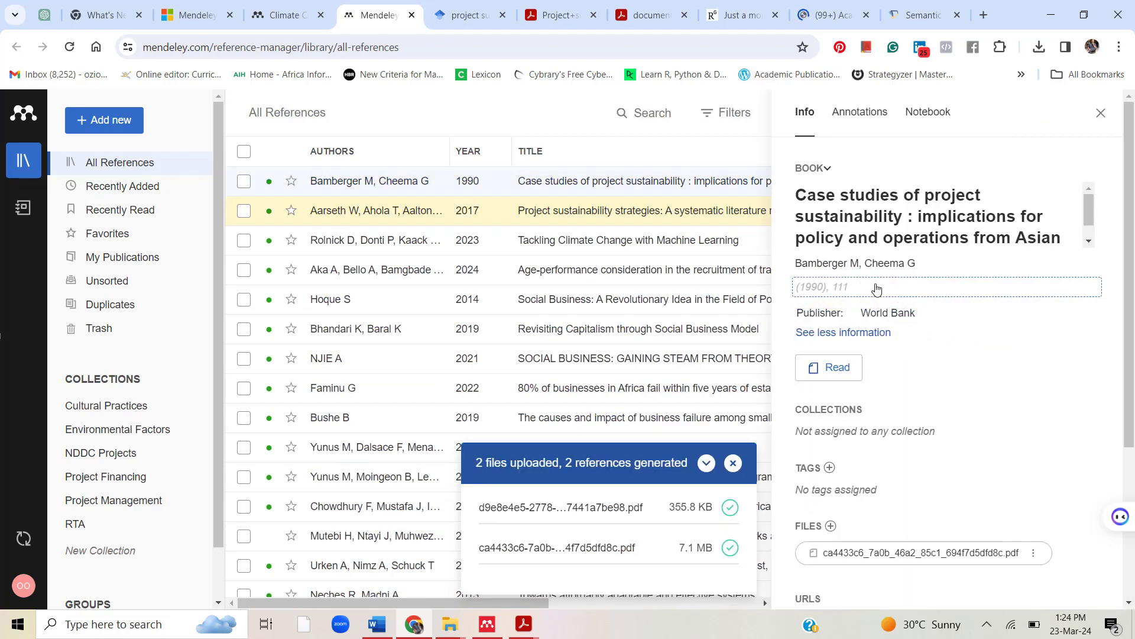
{"action": "left_click", "coordinate": [873, 263]}
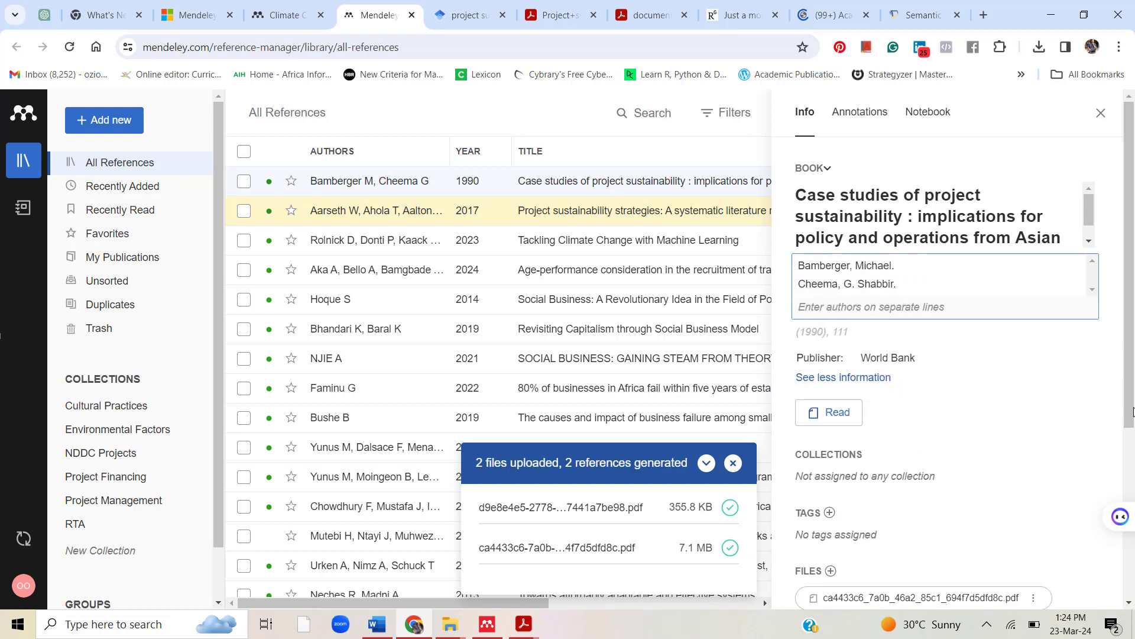
{"action": "scroll", "coordinate": [1130, 447], "scroll_direction": "down", "scroll_amount": 1}
{"action": "scroll", "coordinate": [1129, 448], "scroll_direction": "down", "scroll_amount": 3}
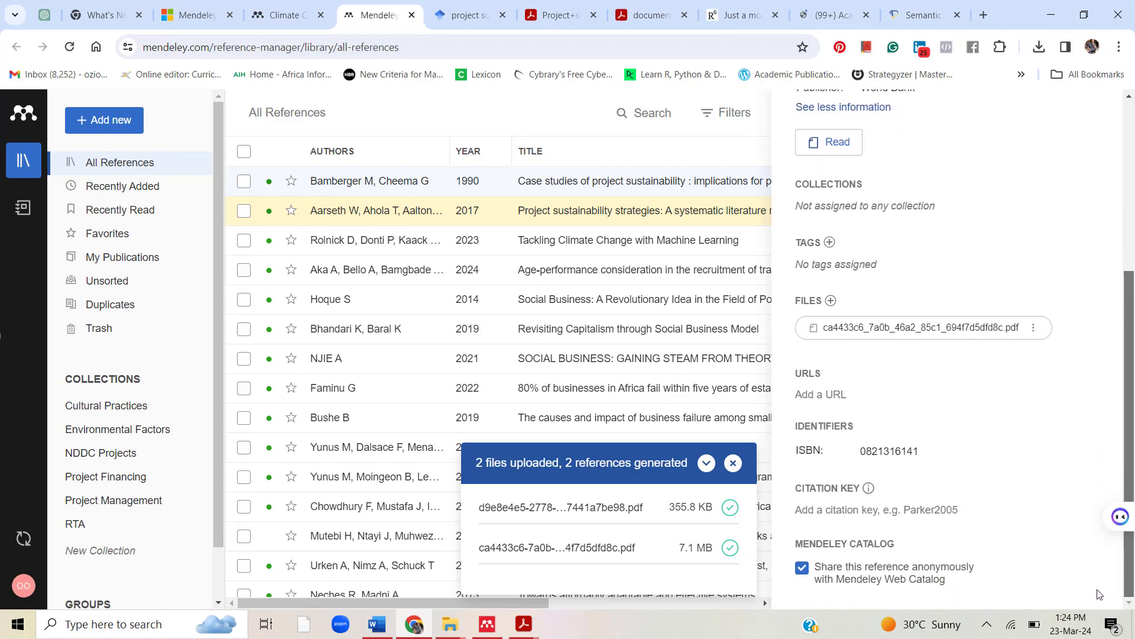
{"action": "scroll", "coordinate": [1105, 556], "scroll_direction": "up", "scroll_amount": 4}
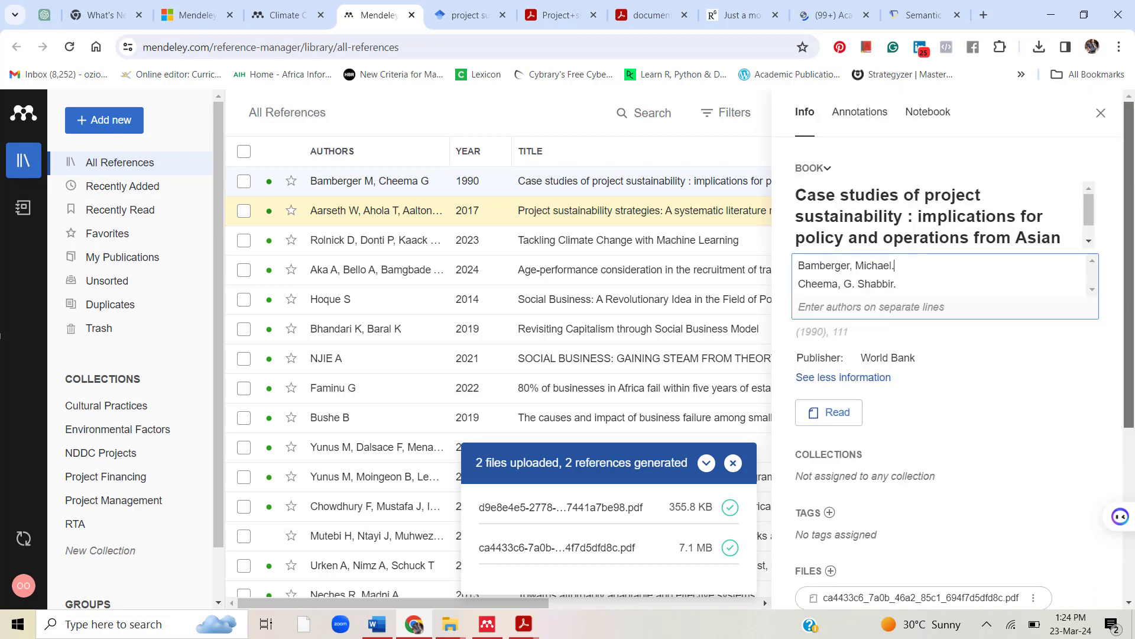
{"action": "left_click", "coordinate": [1101, 114]}
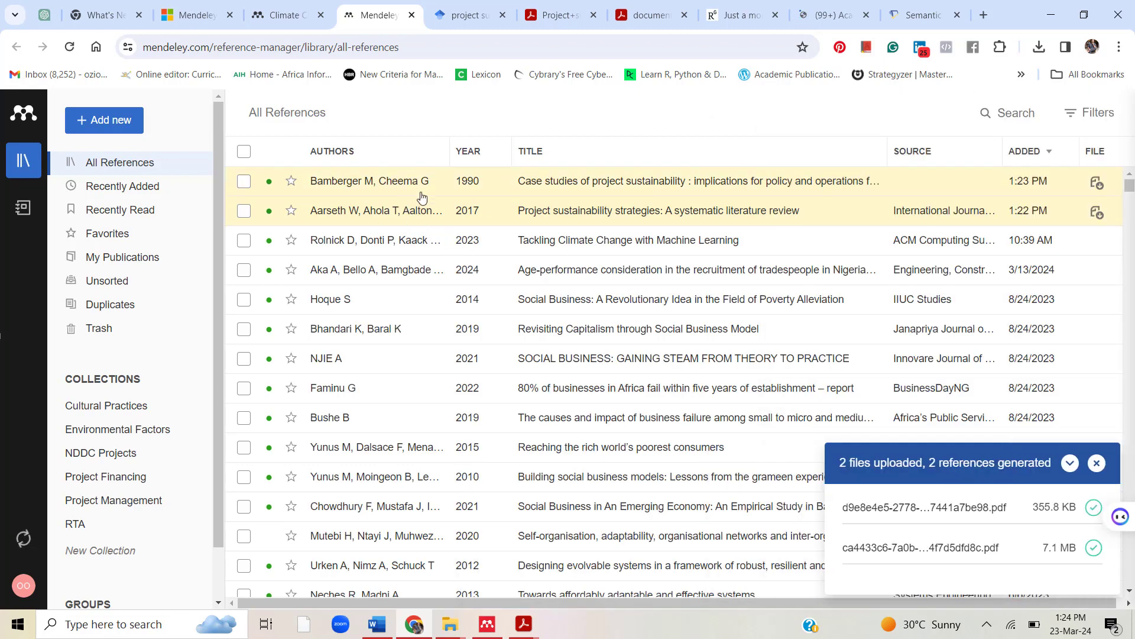
Switch to Word and update the Mendeley Cite reference list from the library
{"action": "left_click", "coordinate": [377, 624]}
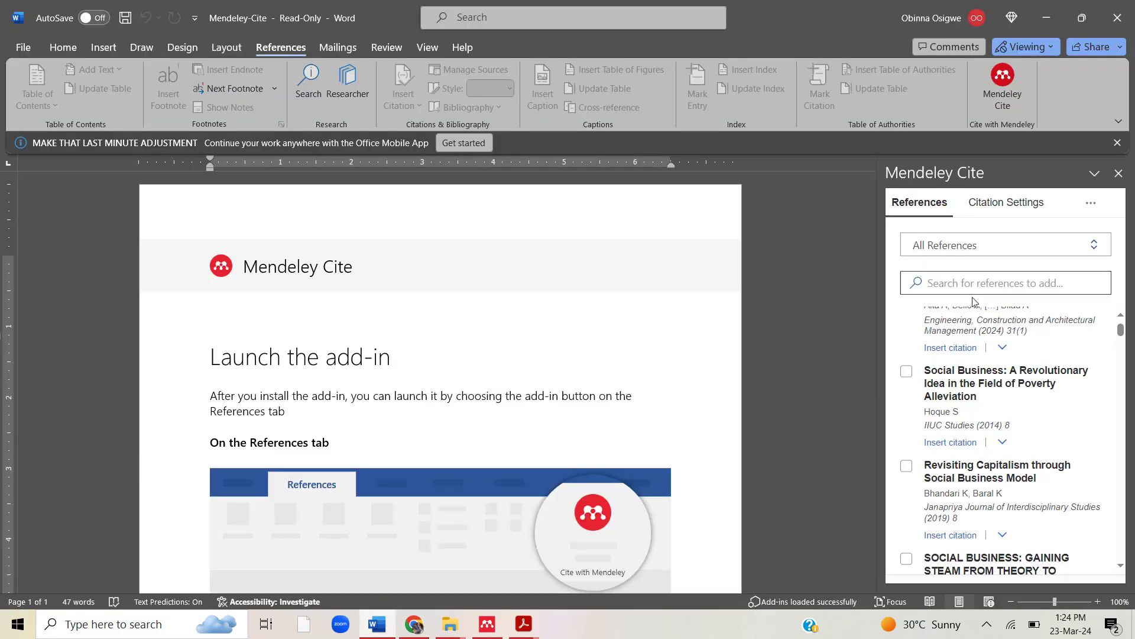
{"action": "scroll", "coordinate": [1001, 383], "scroll_direction": "up", "scroll_amount": 2}
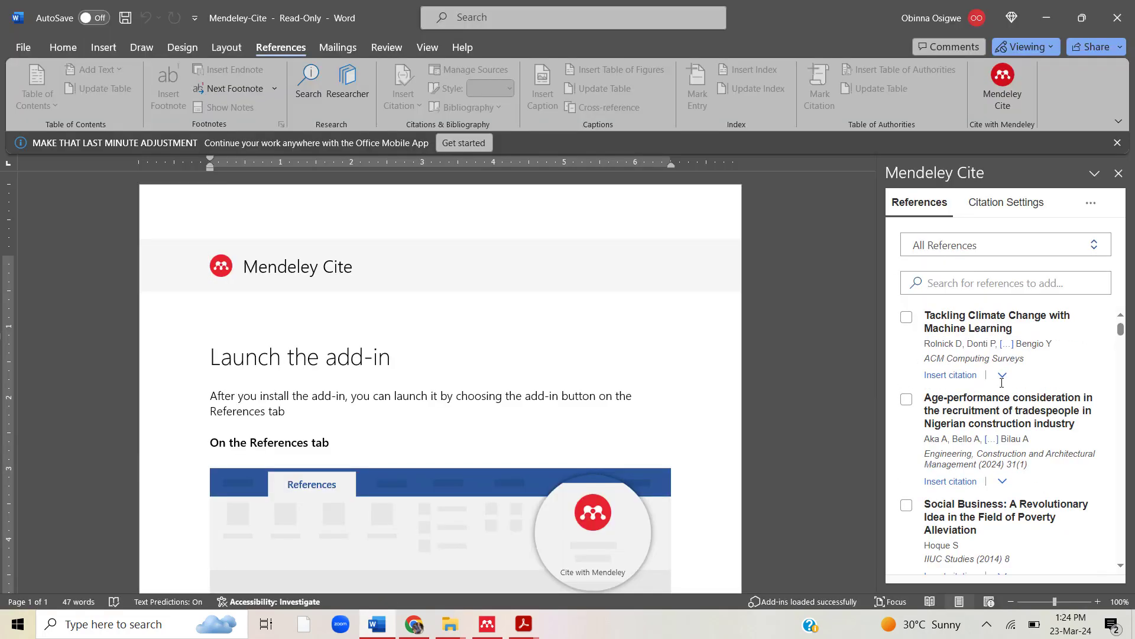
{"action": "left_click", "coordinate": [1090, 204]}
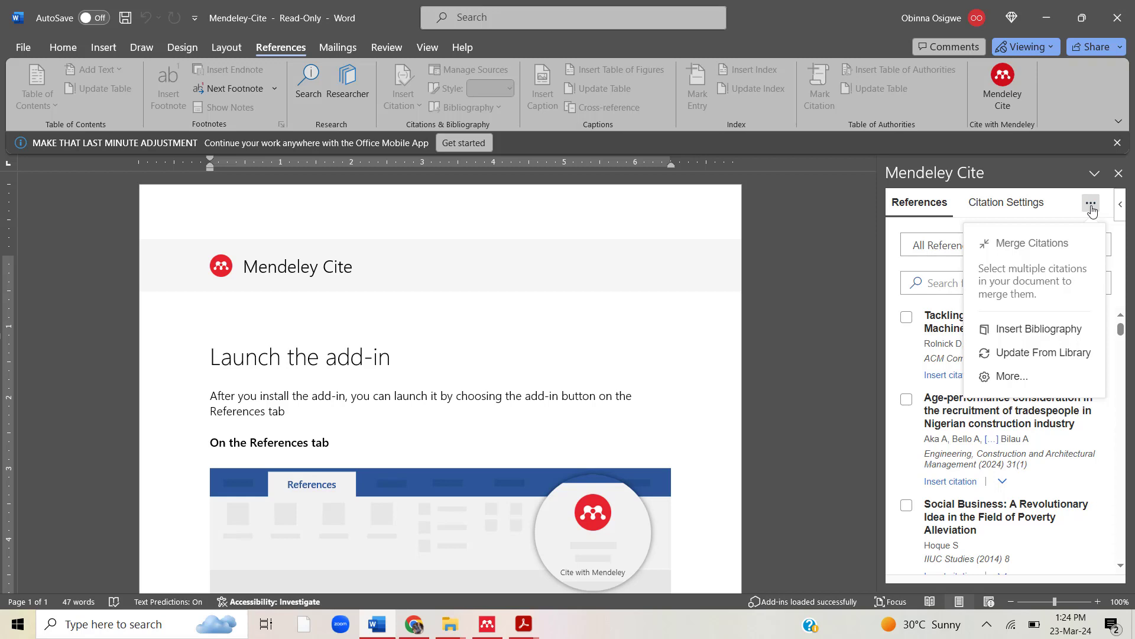
{"action": "left_click", "coordinate": [1043, 353]}
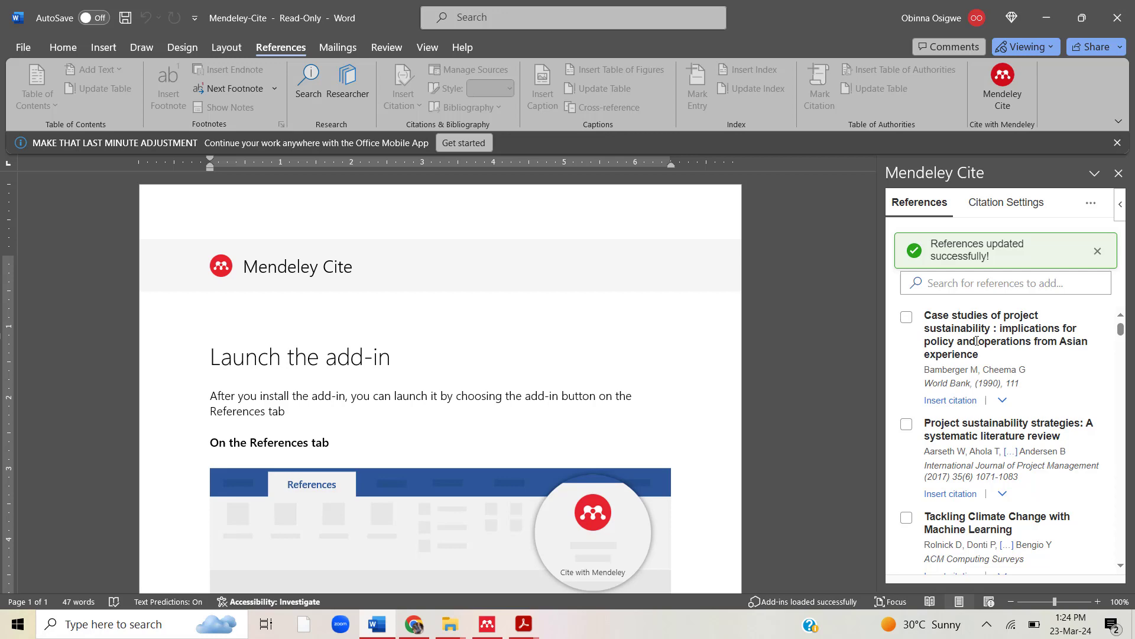
Switch to the Mendeley web library in Chrome and show the library import options for adding new references
{"action": "left_click", "coordinate": [414, 624]}
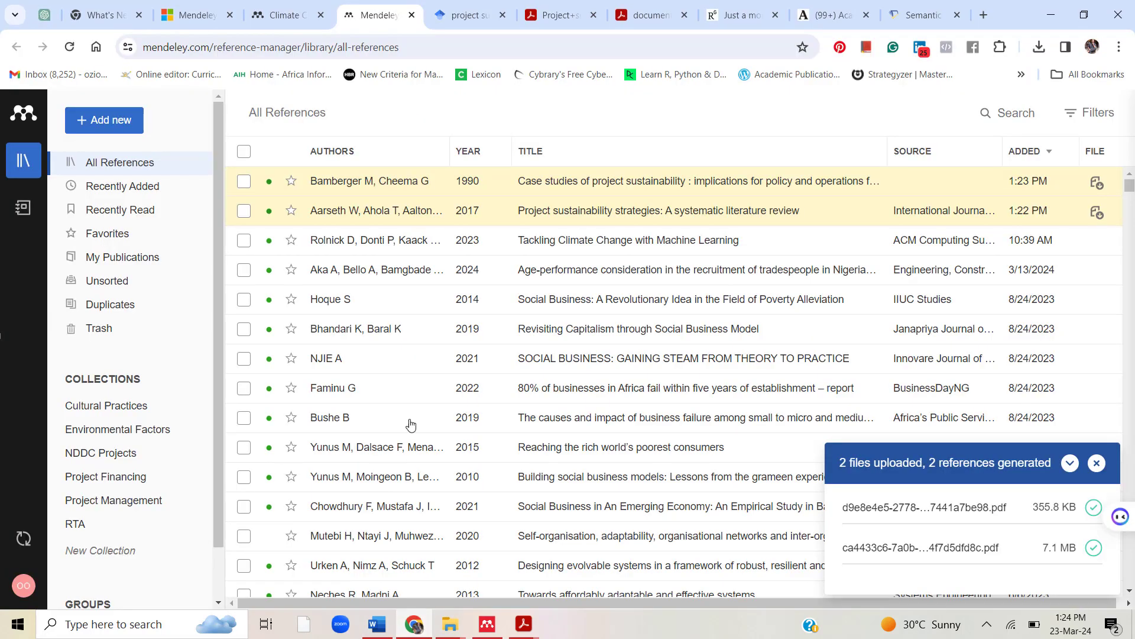
{"action": "left_click", "coordinate": [102, 124]}
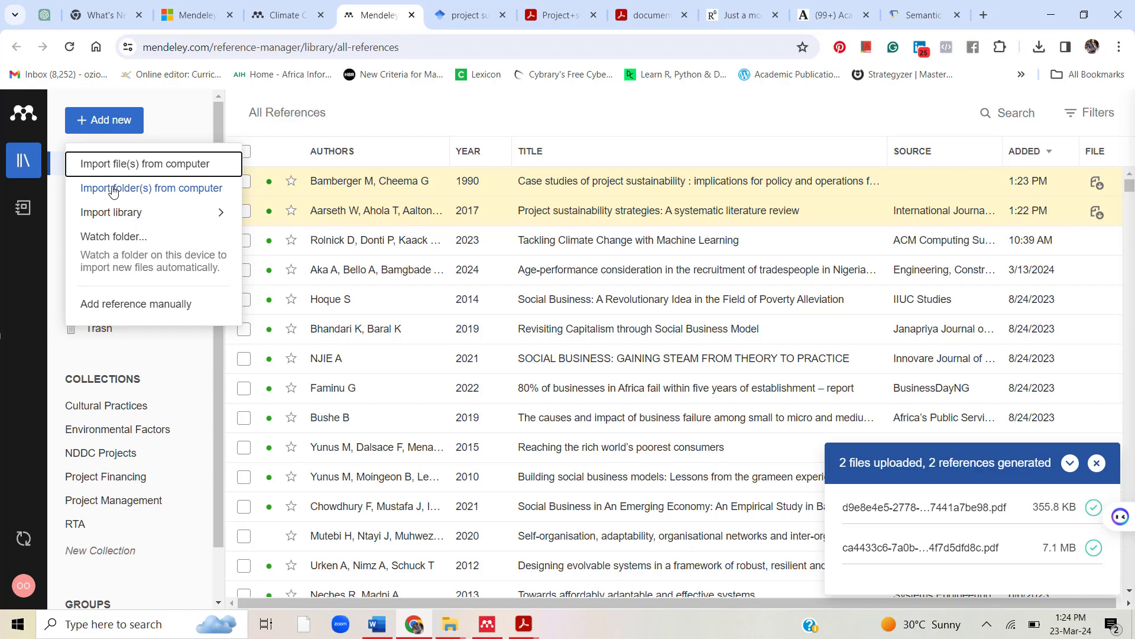
{"action": "left_click", "coordinate": [118, 212]}
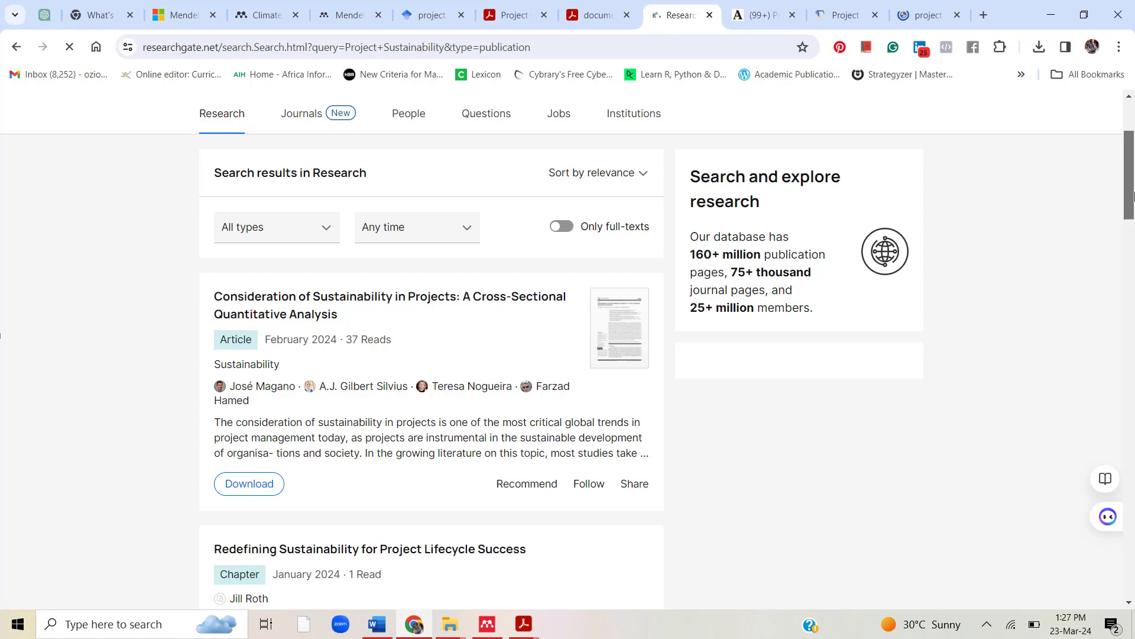
Open the article "Consideration of Sustainability in Projects: A Cross-Sectional Quantitative Analysis" from the ResearchGate search results for Project Sustainability
{"action": "mouse_move", "coordinate": [1133, 196]}
{"action": "left_mouse_down"}
{"action": "mouse_move", "coordinate": [1132, 224]}
{"action": "mouse_move", "coordinate": [1132, 205]}
{"action": "left_mouse_up"}
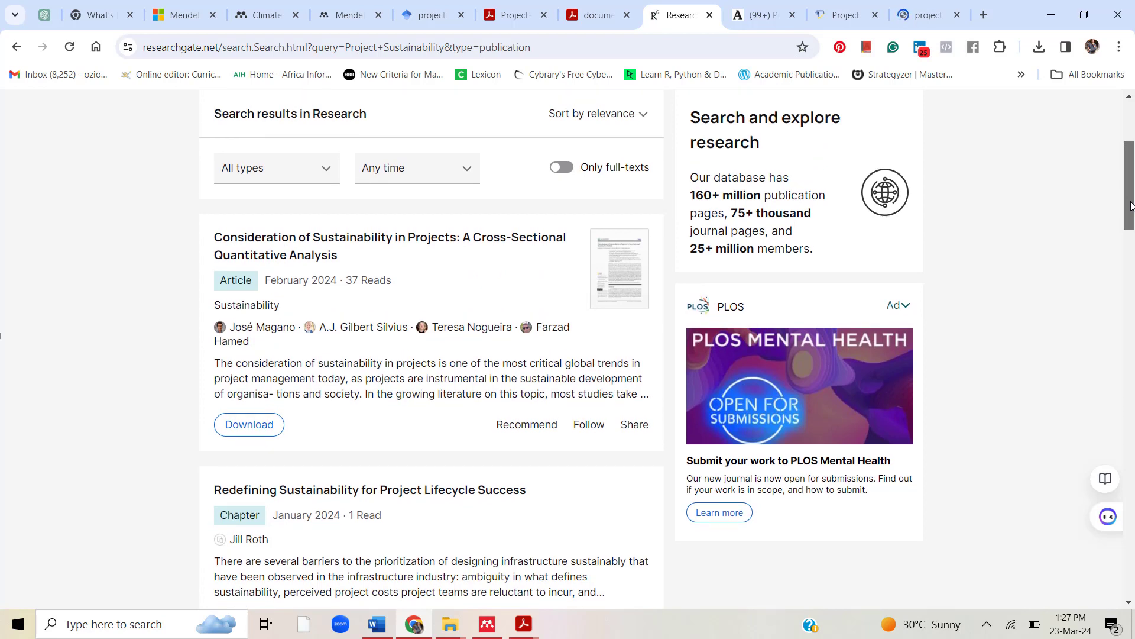
{"action": "left_click_drag", "start_coordinate": [1133, 205], "coordinate": [1133, 216]}
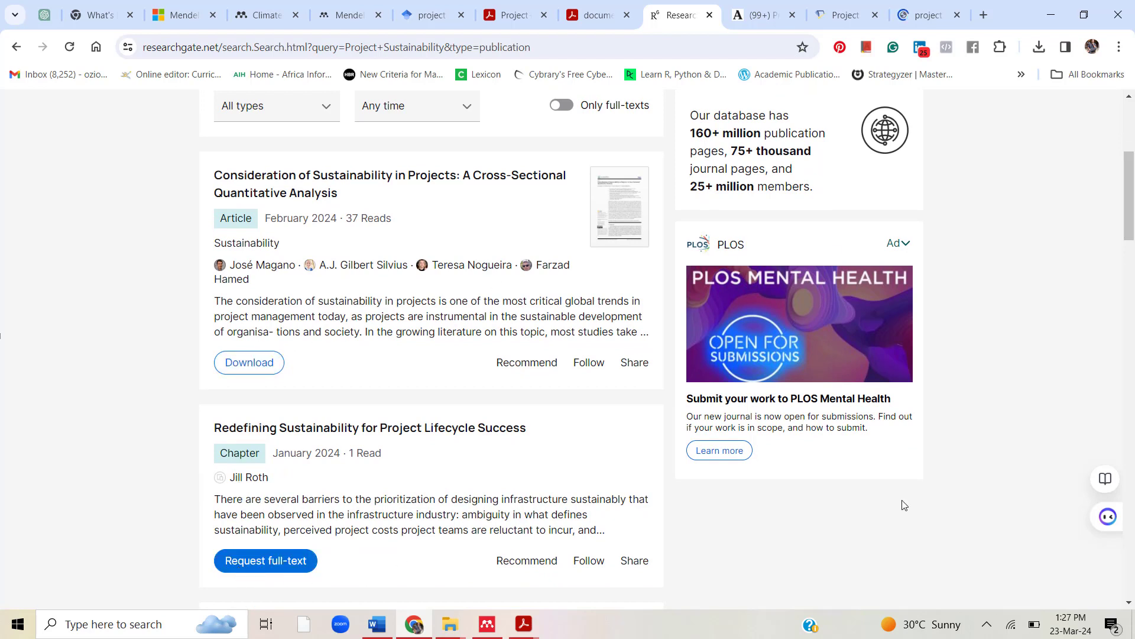
{"action": "left_click_drag", "start_coordinate": [1129, 215], "coordinate": [1090, 182]}
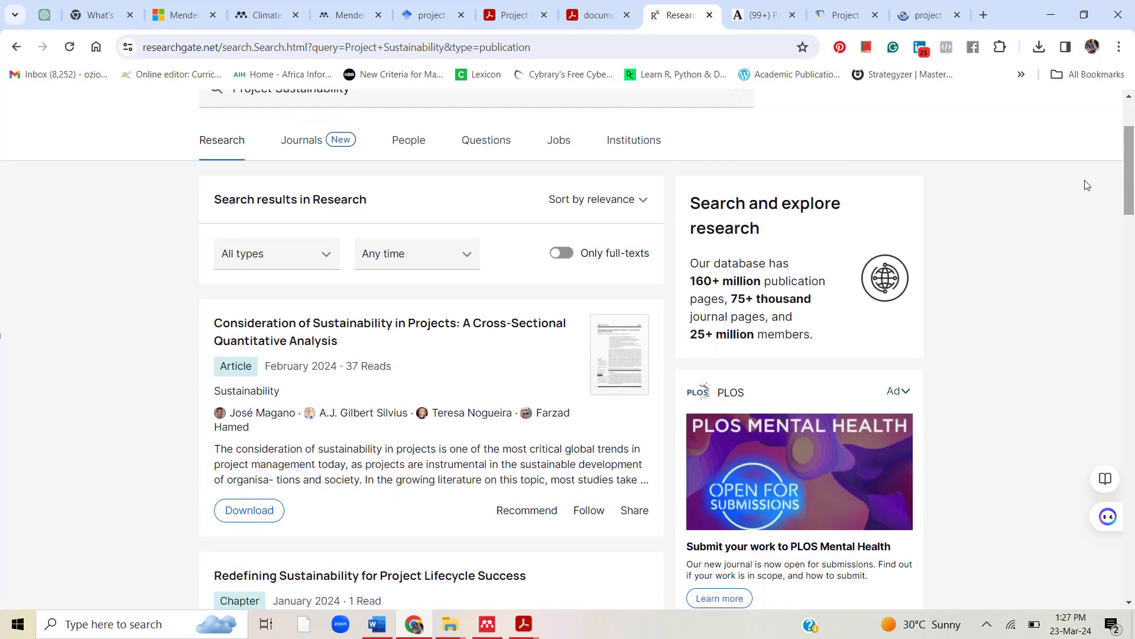
{"action": "left_click", "coordinate": [431, 333]}
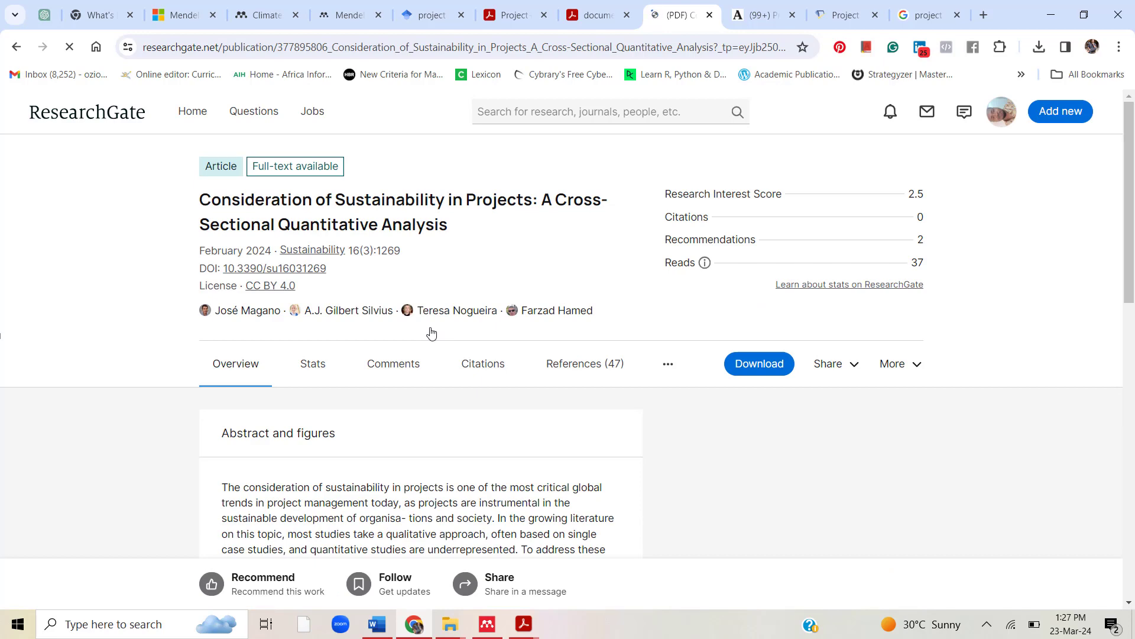
Check which library file formats Mendeley can import, and return to the ResearchGate article
{"action": "left_click", "coordinate": [342, 15]}
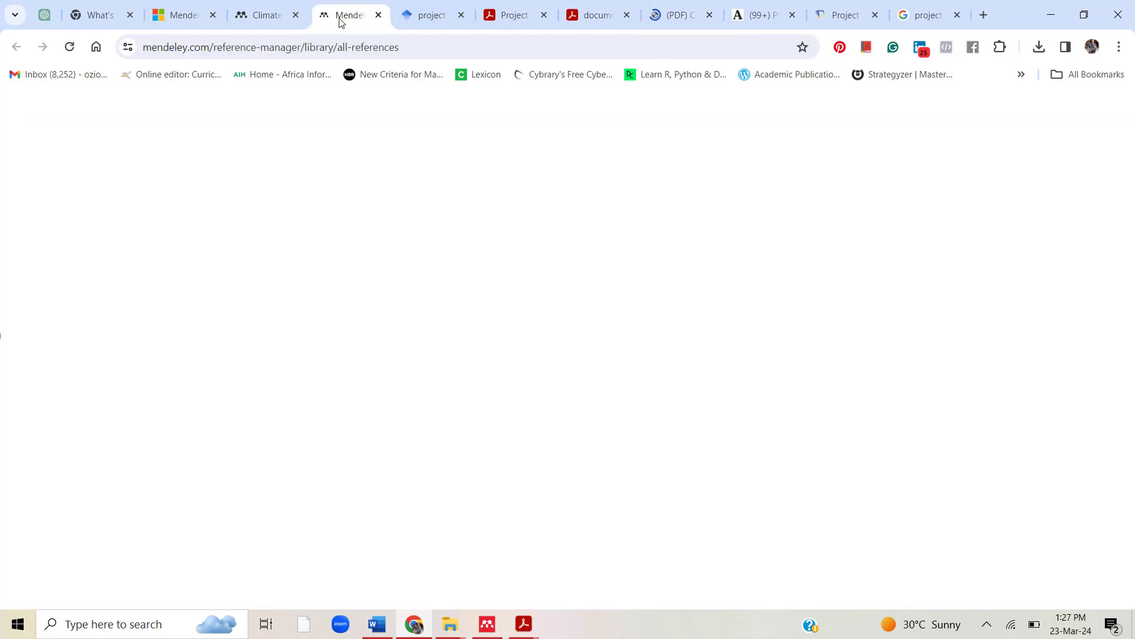
{"action": "left_click", "coordinate": [200, 220]}
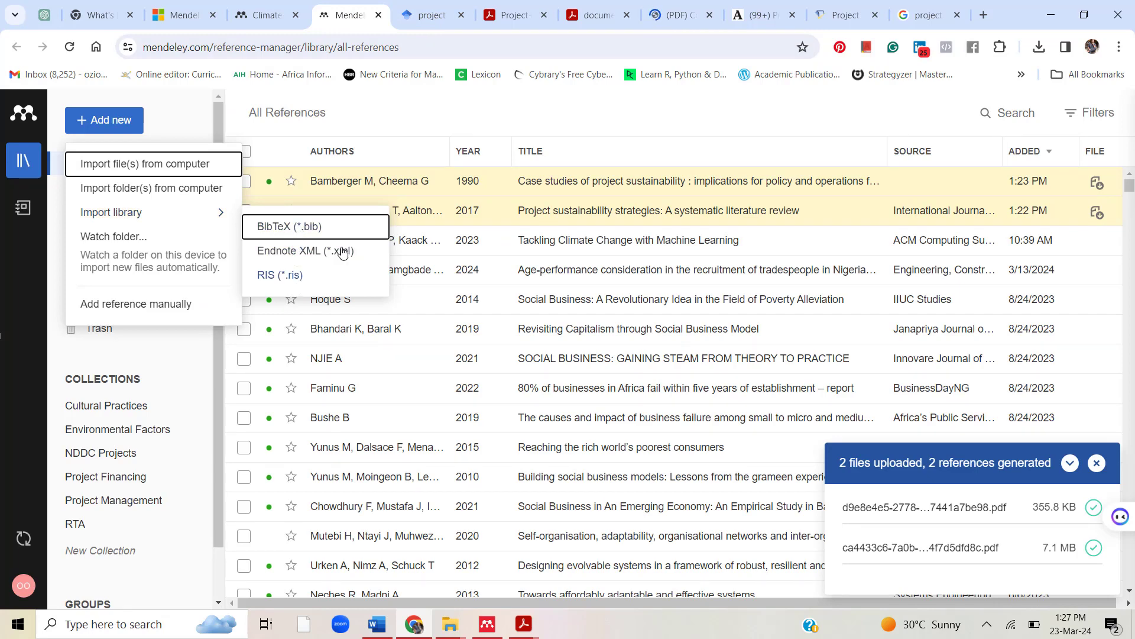
{"action": "left_click", "coordinate": [680, 15]}
{"action": "left_click", "coordinate": [763, 13]}
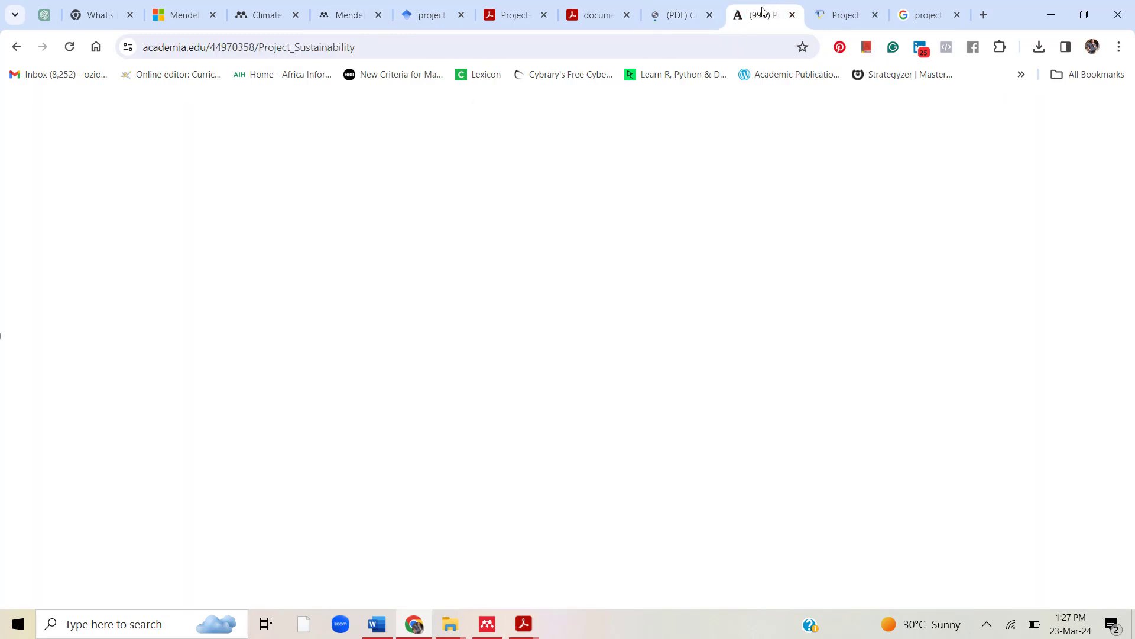
{"action": "left_click", "coordinate": [680, 14]}
Export the article's citation and abstract from ResearchGate as an RIS file into the Masters in Project Management folder
{"action": "left_click", "coordinate": [670, 366]}
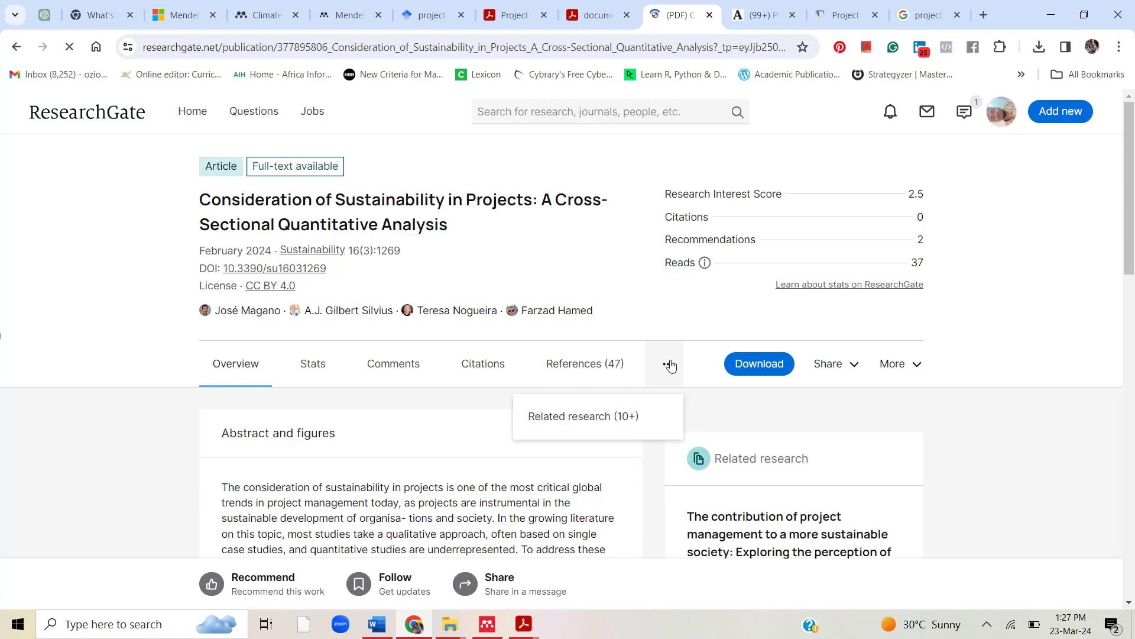
{"action": "left_click", "coordinate": [854, 367]}
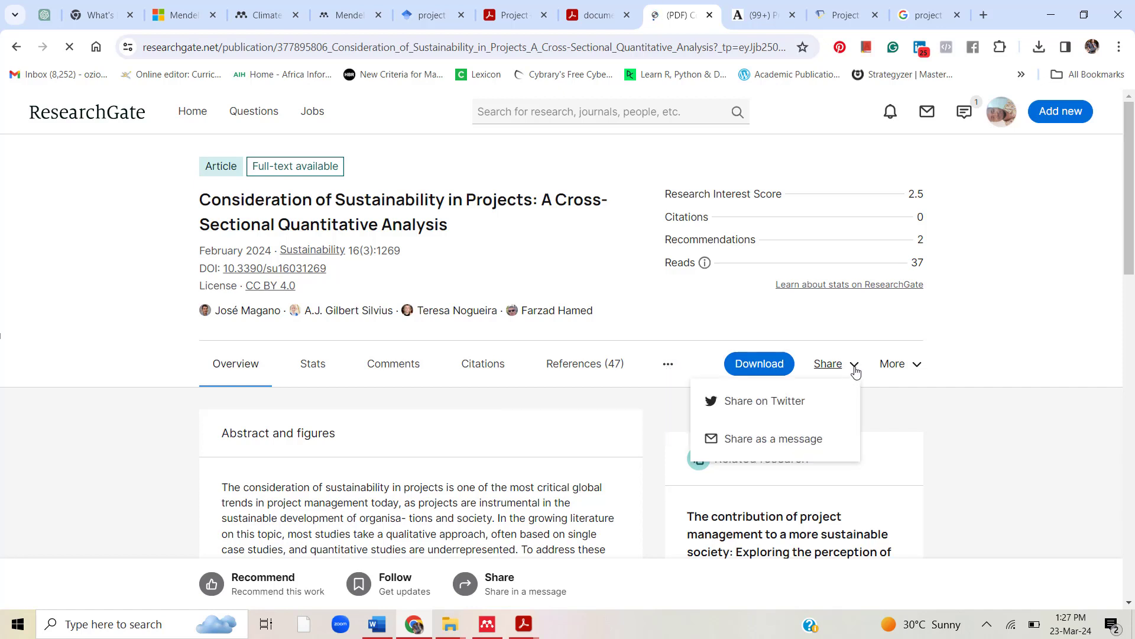
{"action": "left_click", "coordinate": [918, 369]}
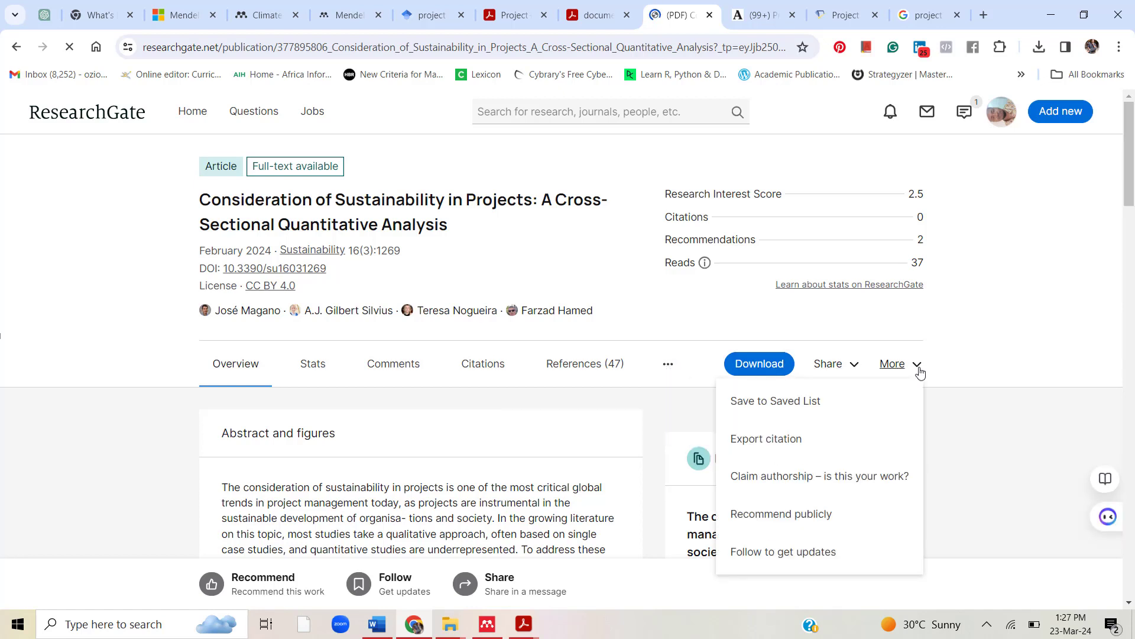
{"action": "left_click", "coordinate": [792, 446]}
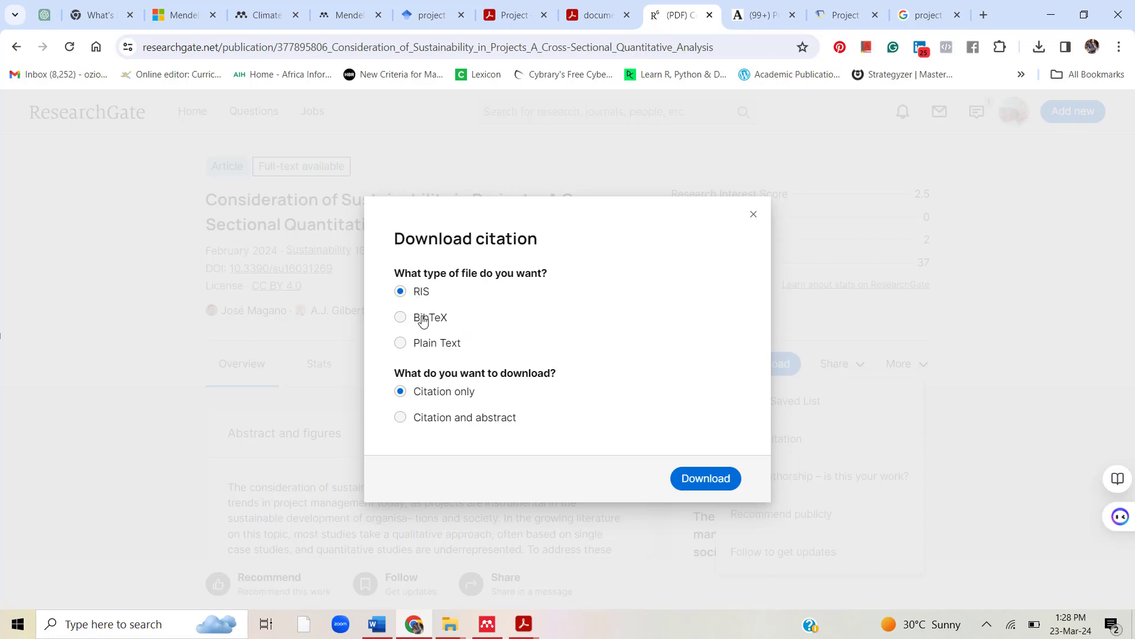
{"action": "left_click", "coordinate": [401, 418]}
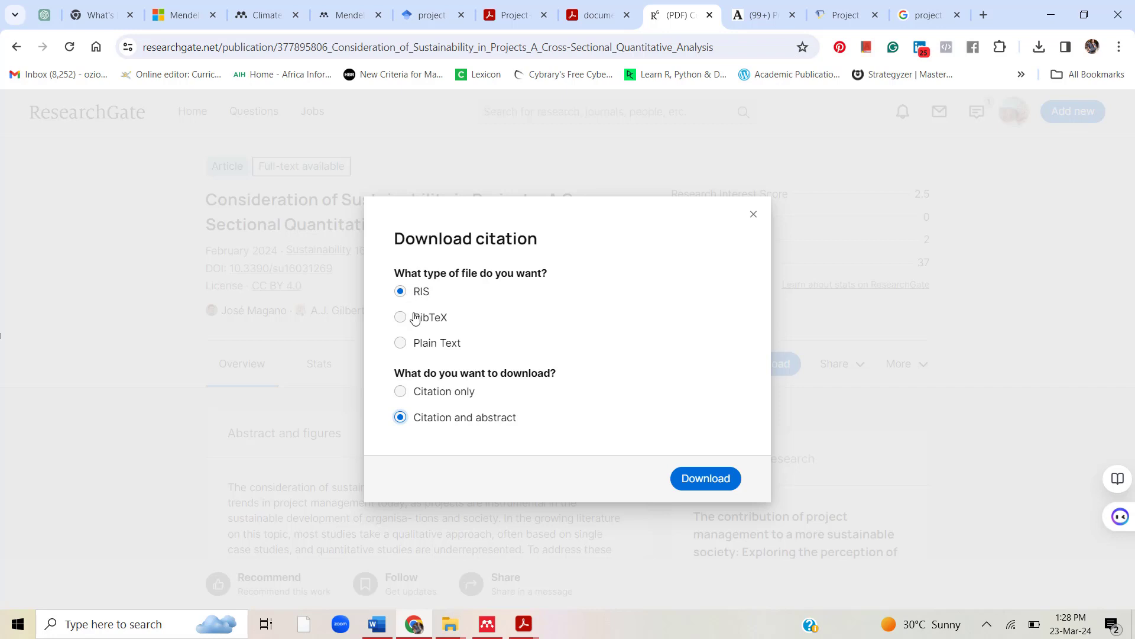
{"action": "left_click", "coordinate": [693, 482]}
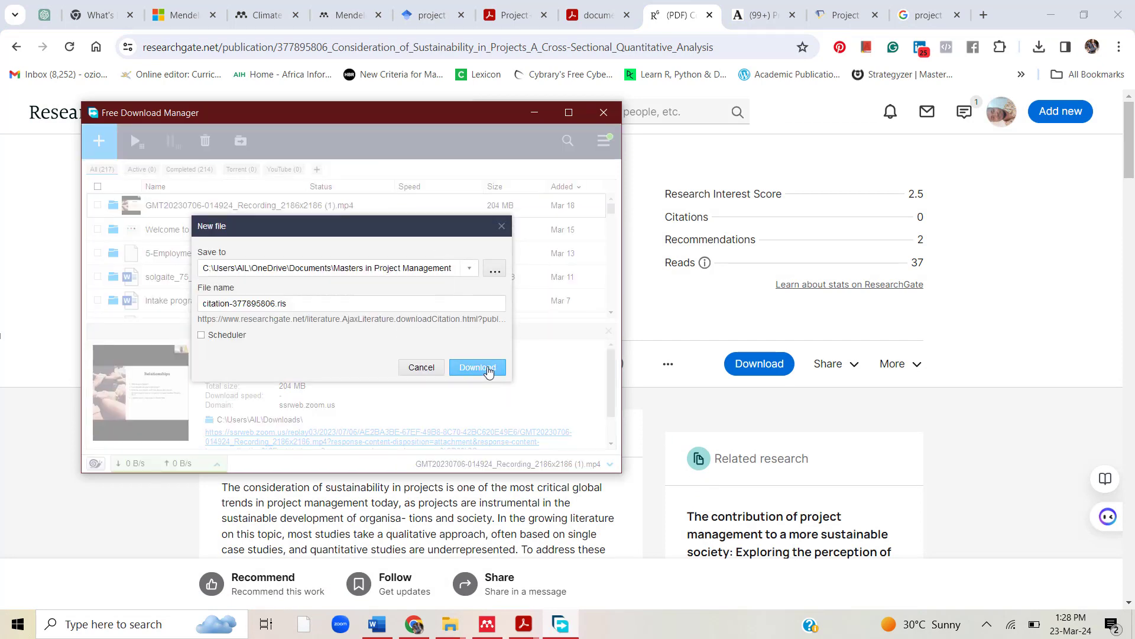
{"action": "left_click", "coordinate": [477, 366]}
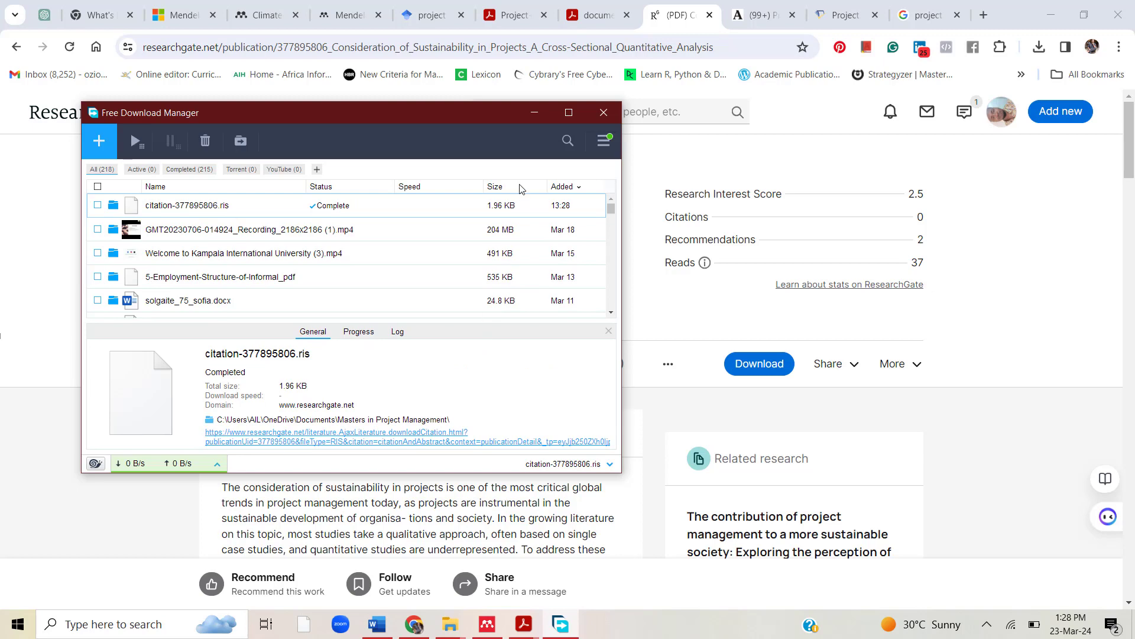
{"action": "left_click", "coordinate": [533, 115]}
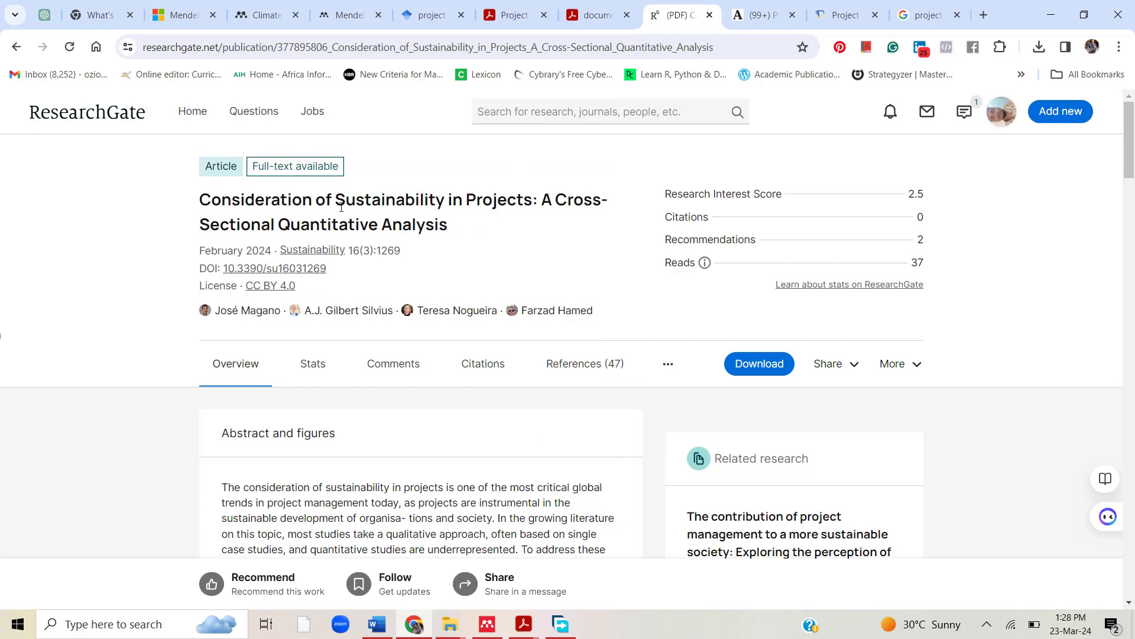
Import citation-377895806.ris from the Masters in Project Management folder into the Mendeley library as an RIS library
{"action": "left_click", "coordinate": [335, 13]}
{"action": "mouse_move", "coordinate": [162, 218]}
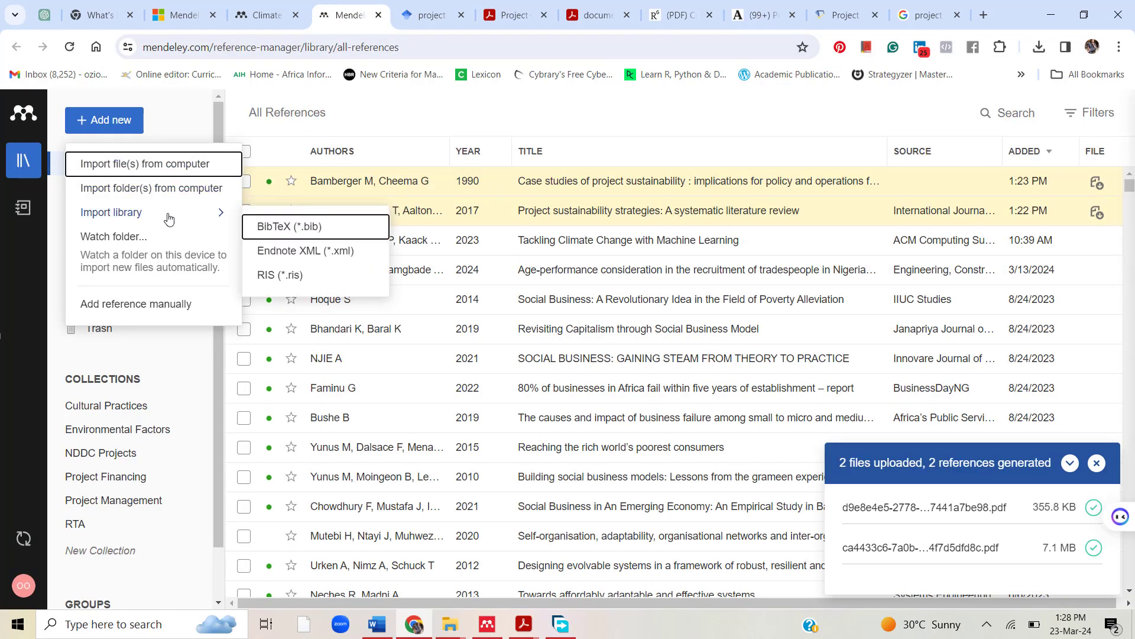
{"action": "left_click", "coordinate": [290, 280]}
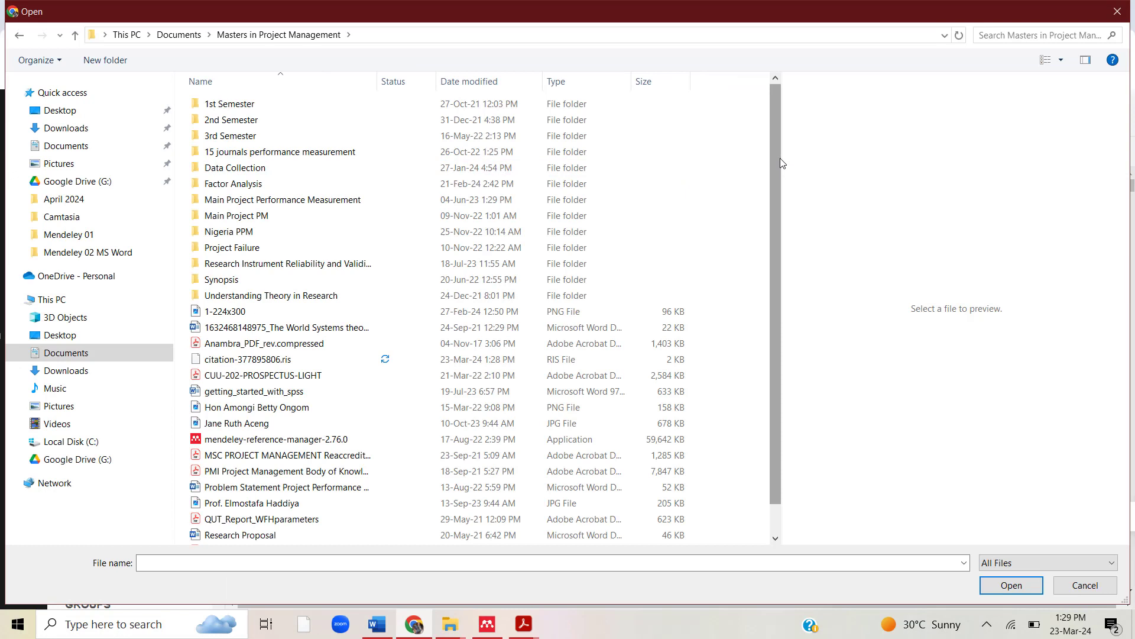
{"action": "left_click_drag", "start_coordinate": [776, 180], "coordinate": [773, 242]}
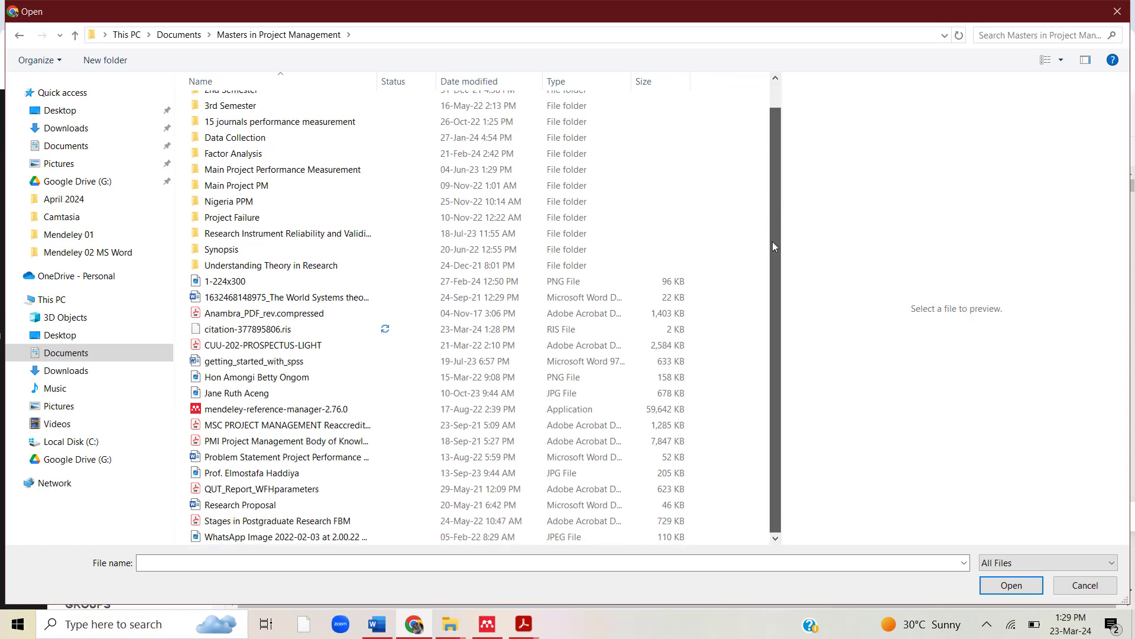
{"action": "left_click", "coordinate": [329, 334]}
{"action": "left_click", "coordinate": [330, 335]}
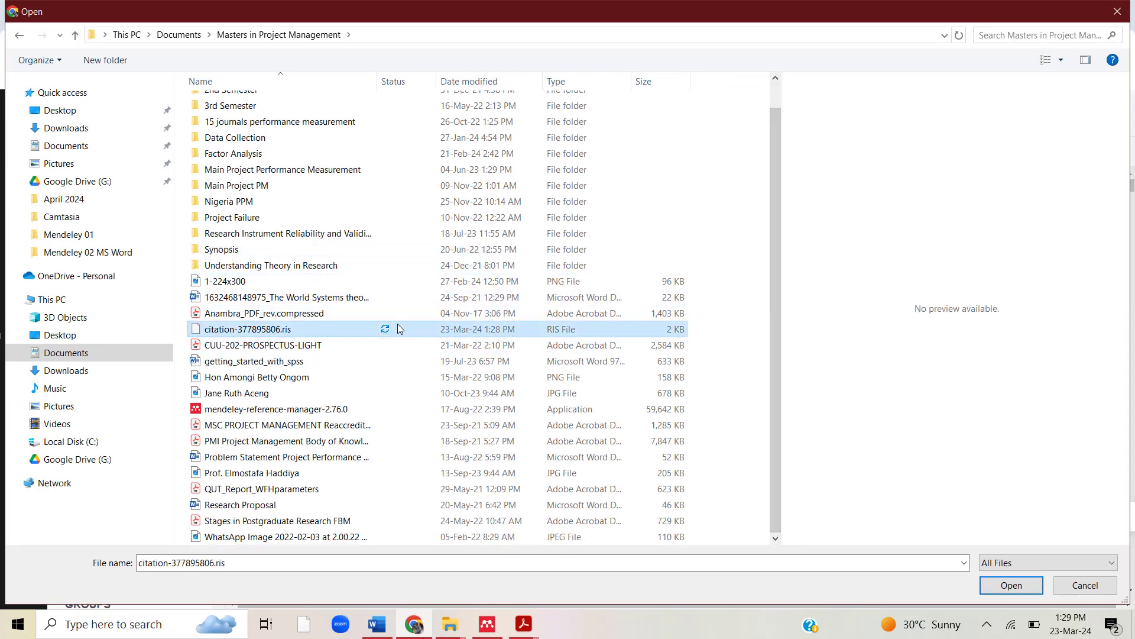
{"action": "left_click", "coordinate": [1005, 585]}
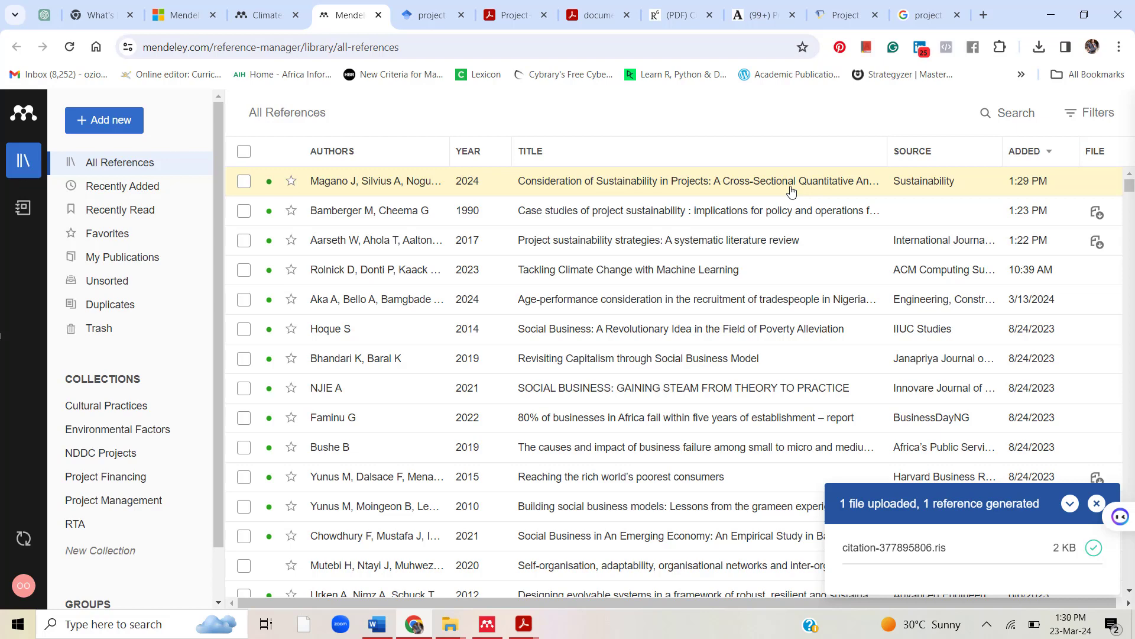
Return to the ResearchGate results and open "Exploring the Project Owner's Behaviour of Addressing Sustainability in Project Assignment and Governance"
{"action": "left_click", "coordinate": [680, 14]}
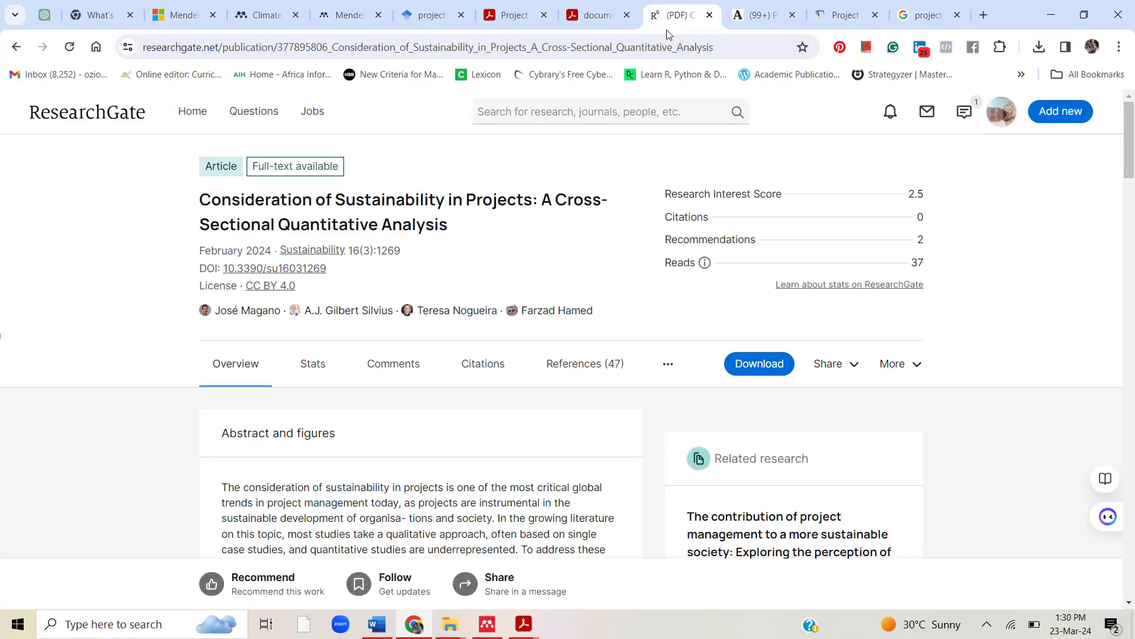
{"action": "left_click", "coordinate": [15, 47]}
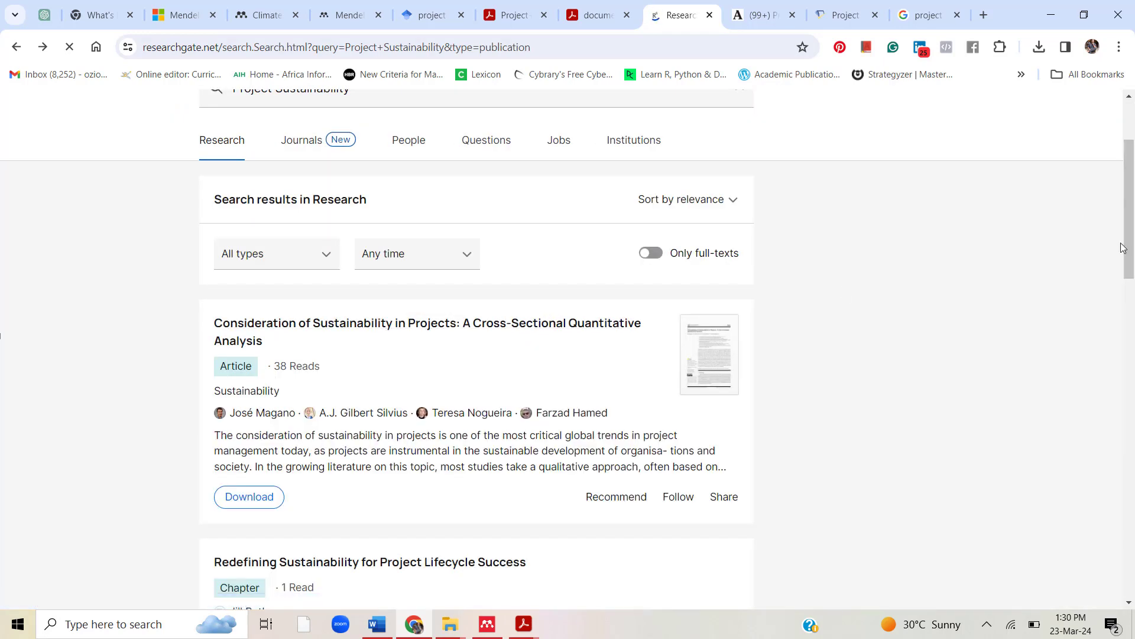
{"action": "left_click_drag", "start_coordinate": [1130, 211], "coordinate": [1105, 310]}
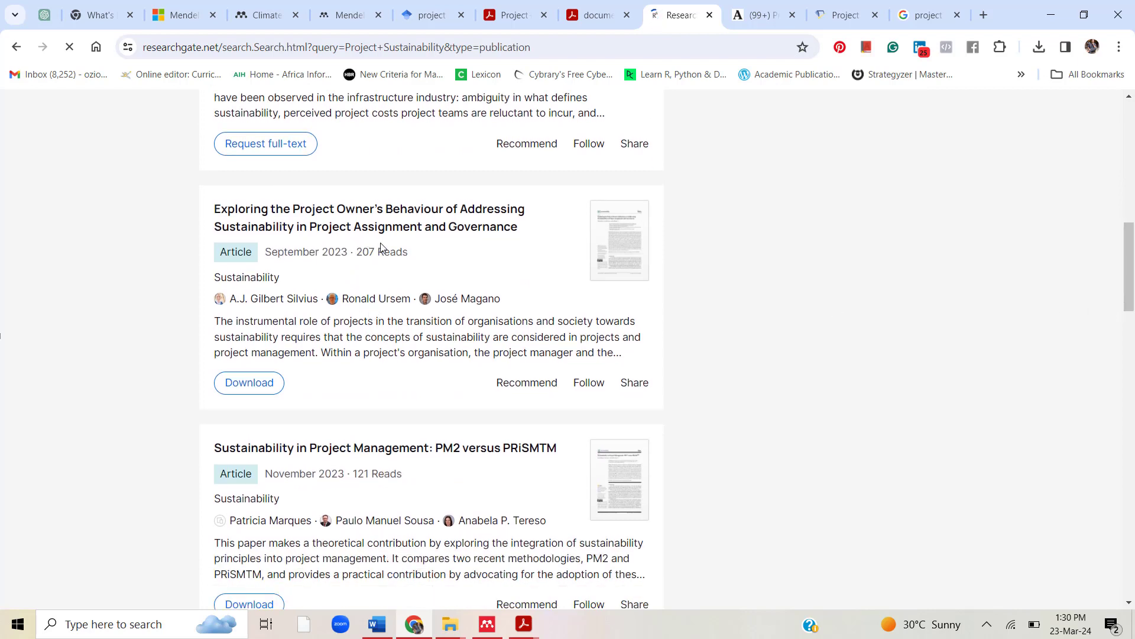
{"action": "left_click", "coordinate": [450, 230]}
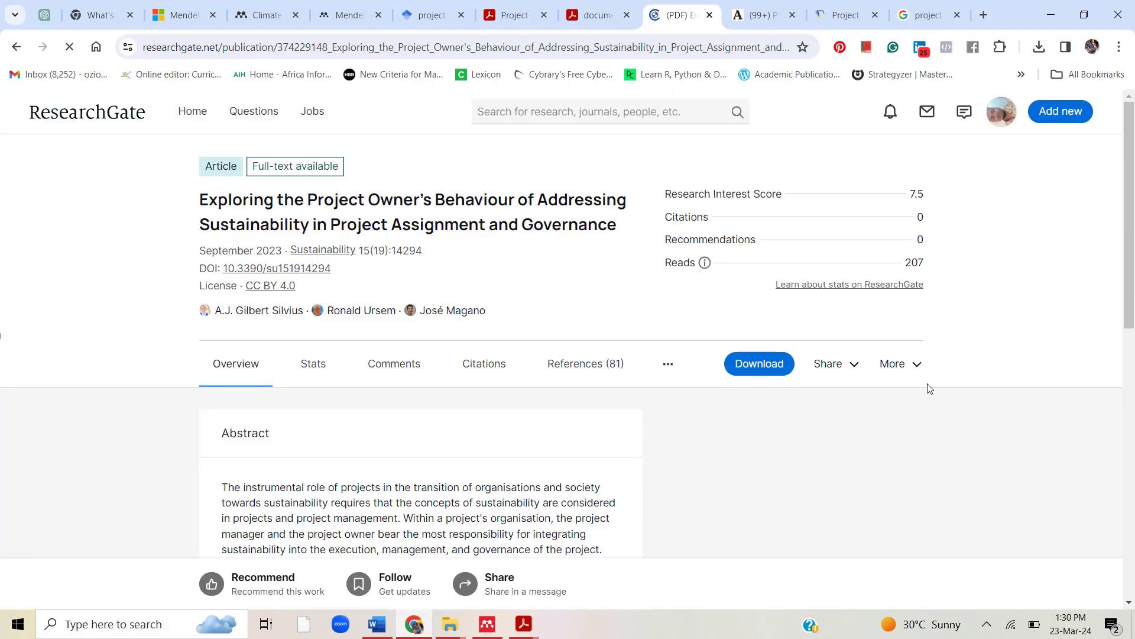
Export the project owner article's citation and abstract as a BibTeX file, checking the file type against Mendeley's import options
{"action": "left_click", "coordinate": [919, 365]}
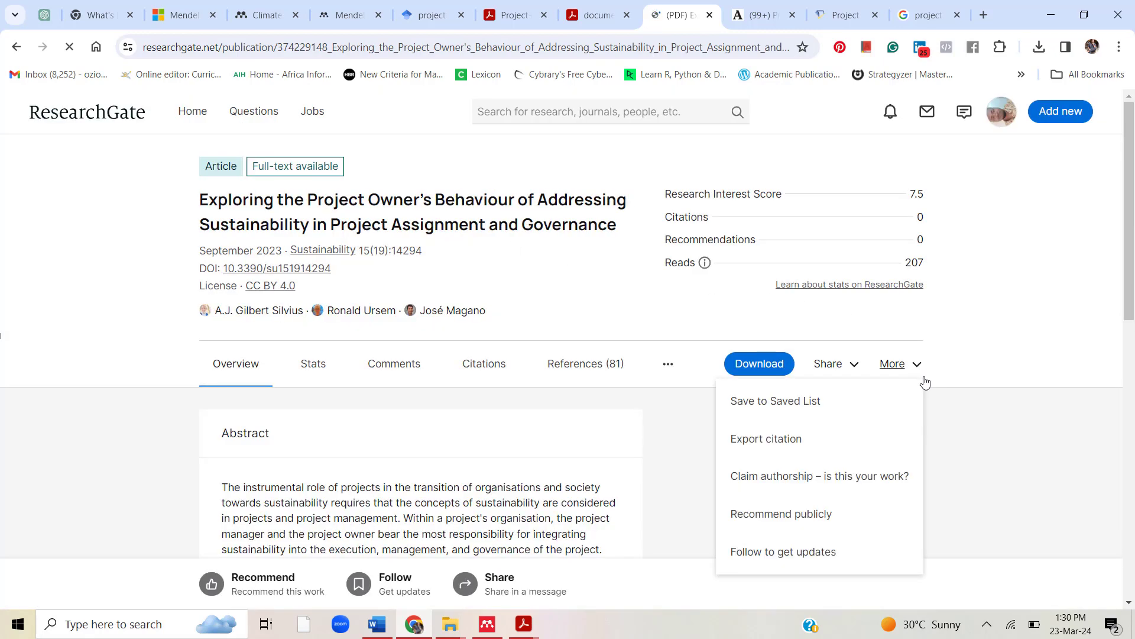
{"action": "left_click", "coordinate": [796, 443]}
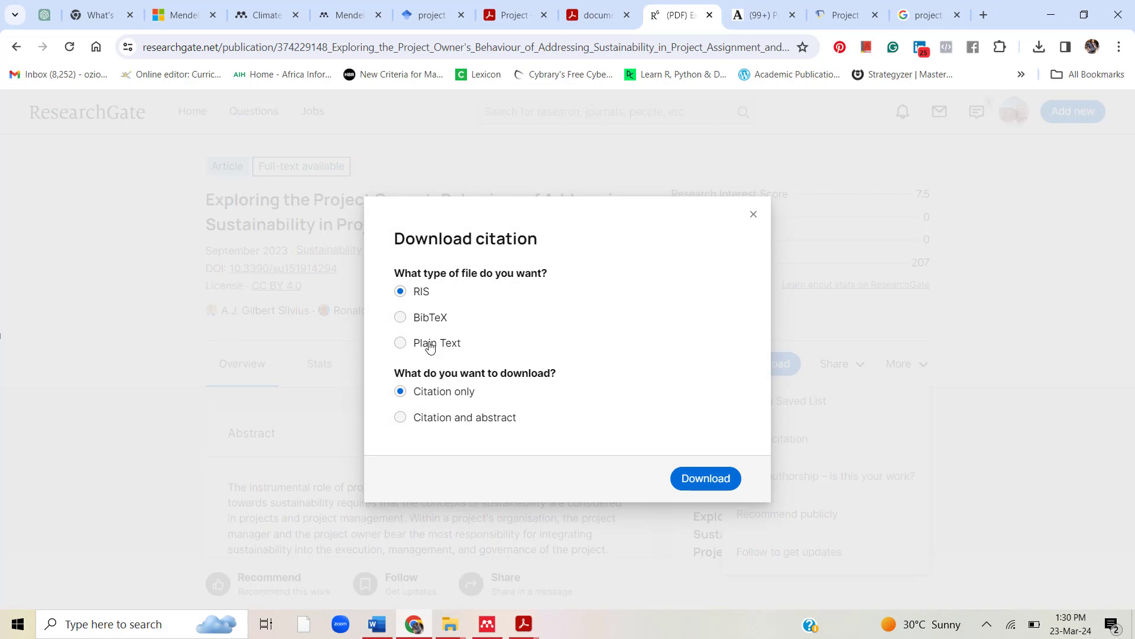
{"action": "left_click", "coordinate": [414, 318]}
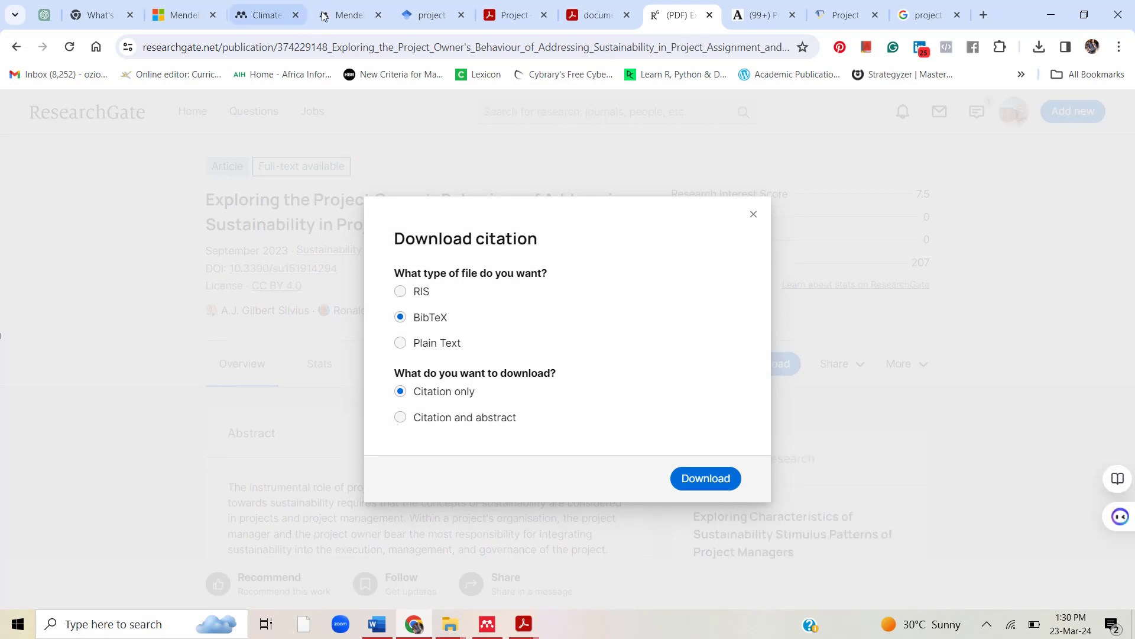
{"action": "left_click", "coordinate": [324, 16]}
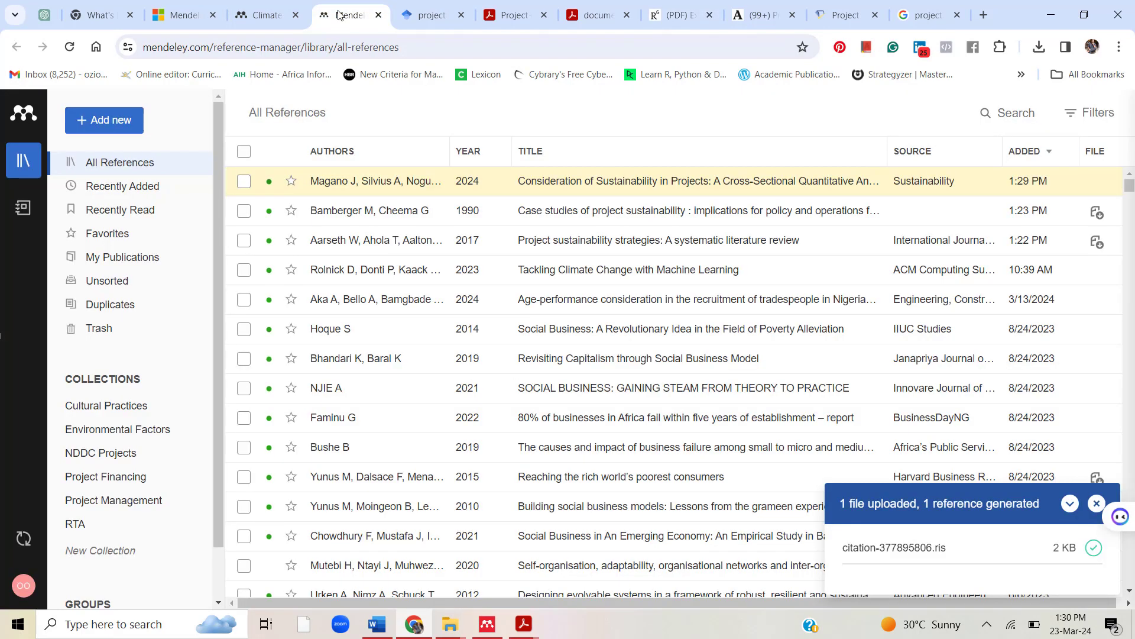
{"action": "left_click", "coordinate": [109, 132]}
{"action": "mouse_move", "coordinate": [140, 221]}
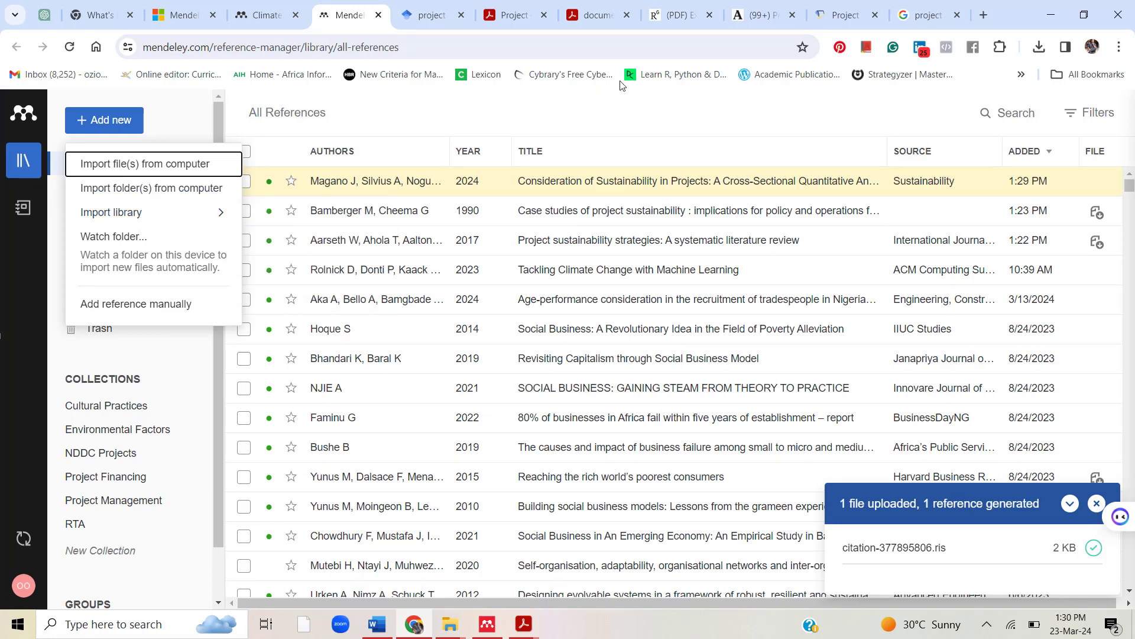
{"action": "left_click", "coordinate": [677, 15]}
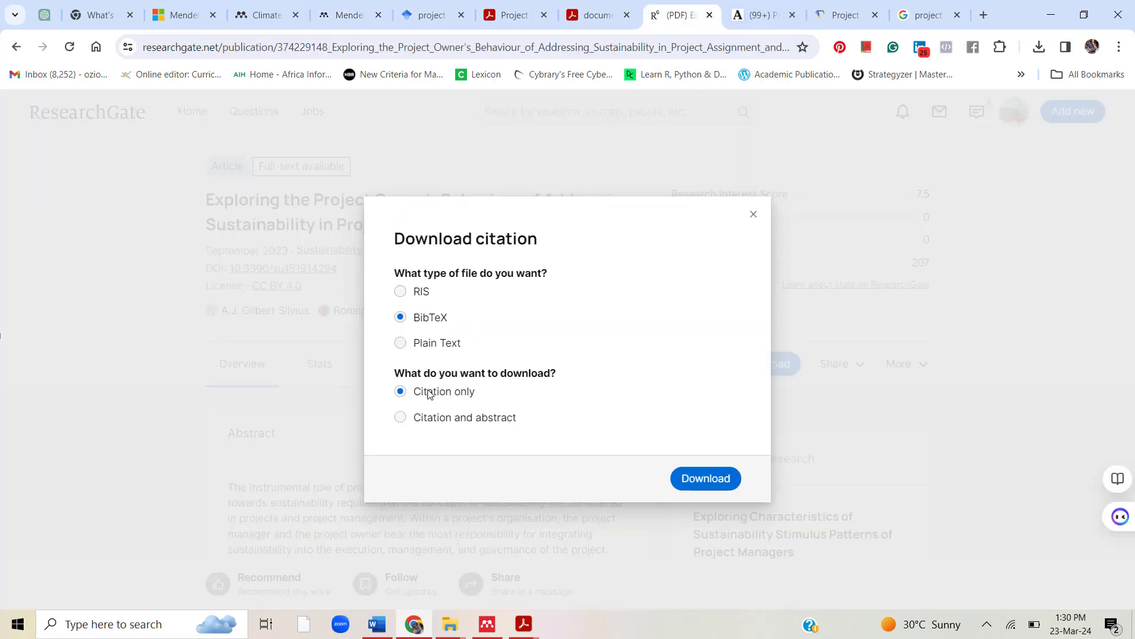
{"action": "left_click", "coordinate": [403, 417]}
{"action": "left_click", "coordinate": [702, 482]}
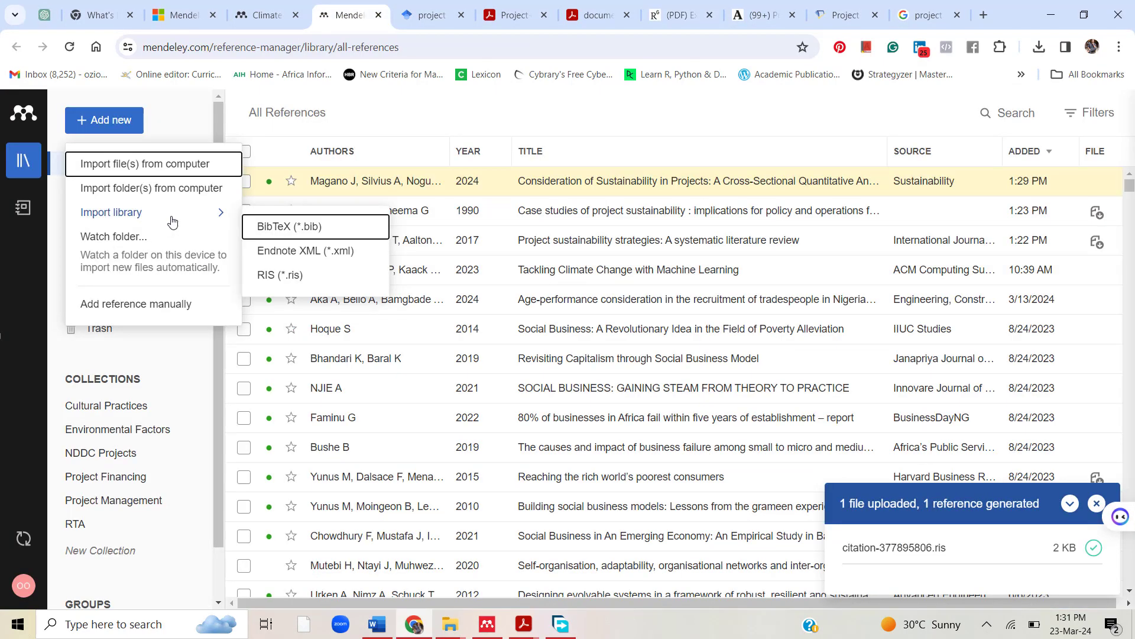
Import the BibTeX file citation-374229148 from the Masters in Project Management folder into the Mendeley library
{"action": "left_click", "coordinate": [276, 229]}
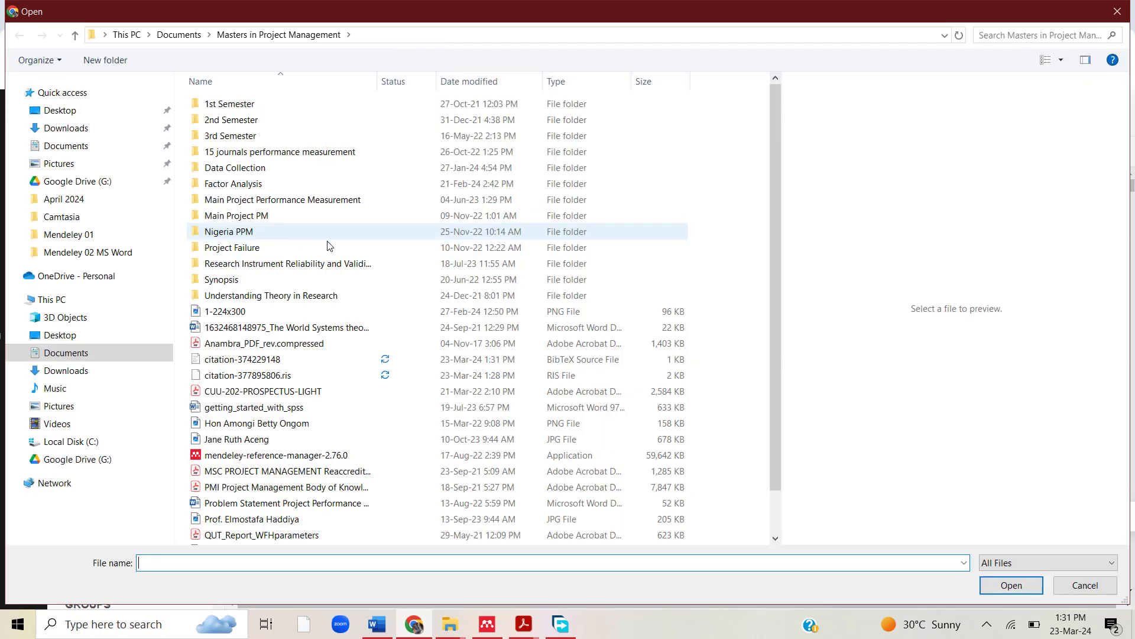
{"action": "left_click", "coordinate": [385, 362]}
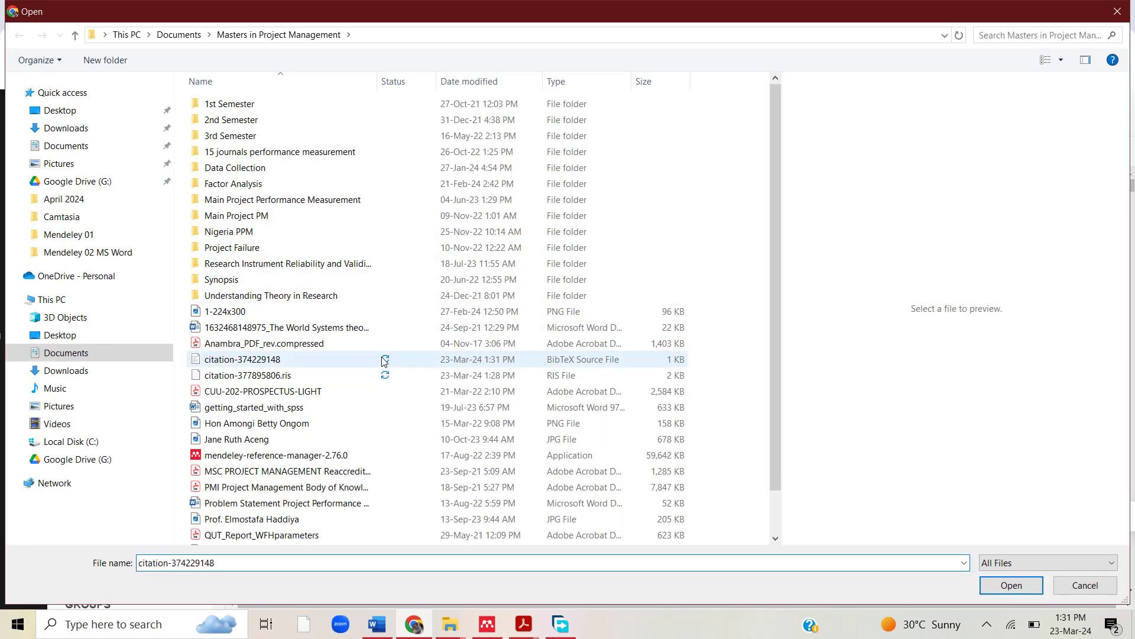
{"action": "left_click", "coordinate": [993, 586]}
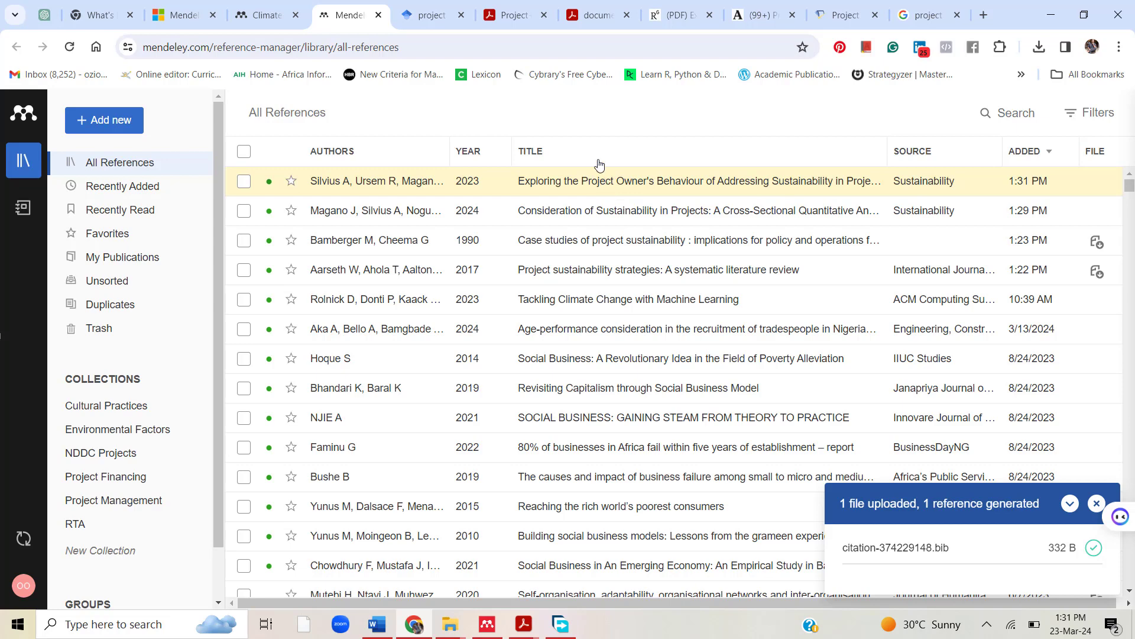
Download "Project Feasibility Studies and Sustainability of Government Supported Projects in Uganda" from ResearchGate as PROJECTFEASIBILITY.pdf and open it
{"action": "left_click", "coordinate": [674, 15]}
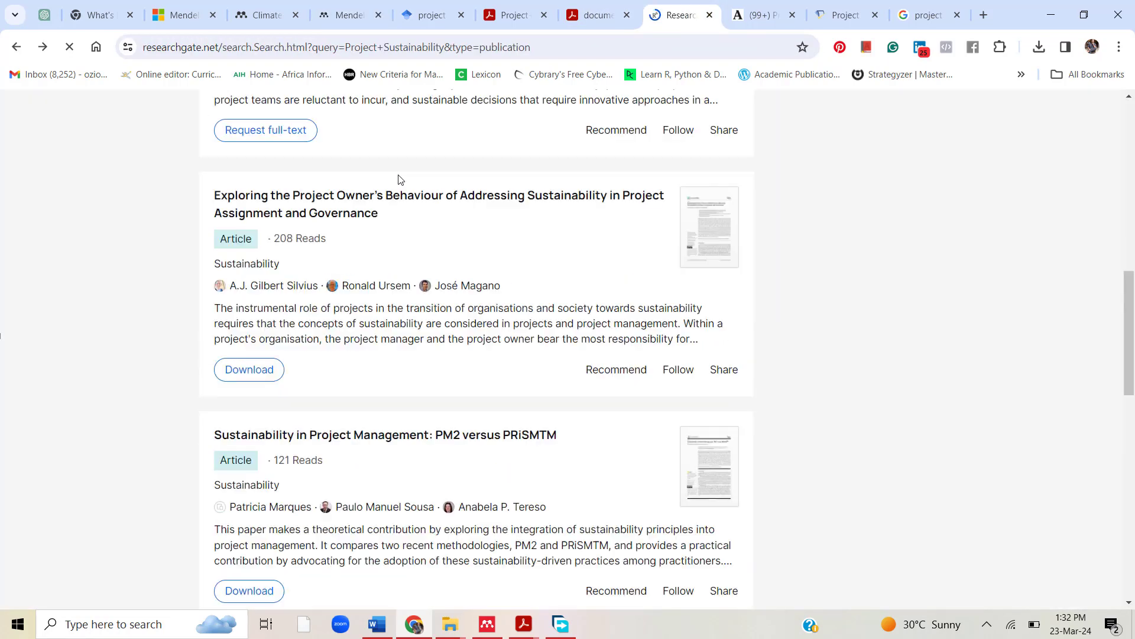
{"action": "left_click_drag", "start_coordinate": [1130, 260], "coordinate": [1132, 324]}
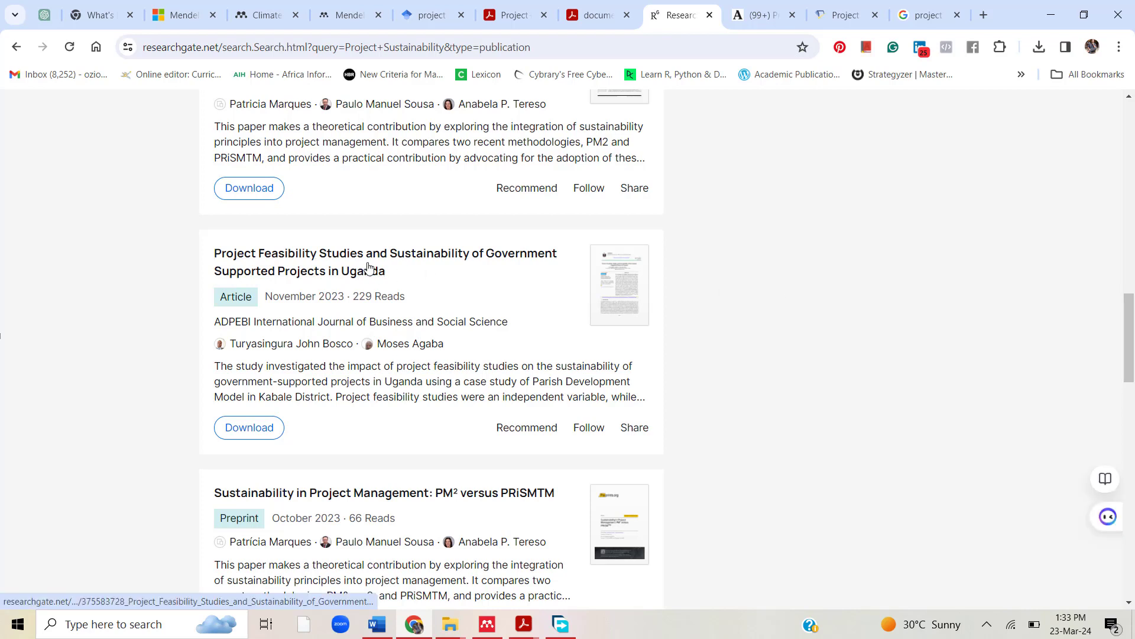
{"action": "left_click", "coordinate": [255, 429]}
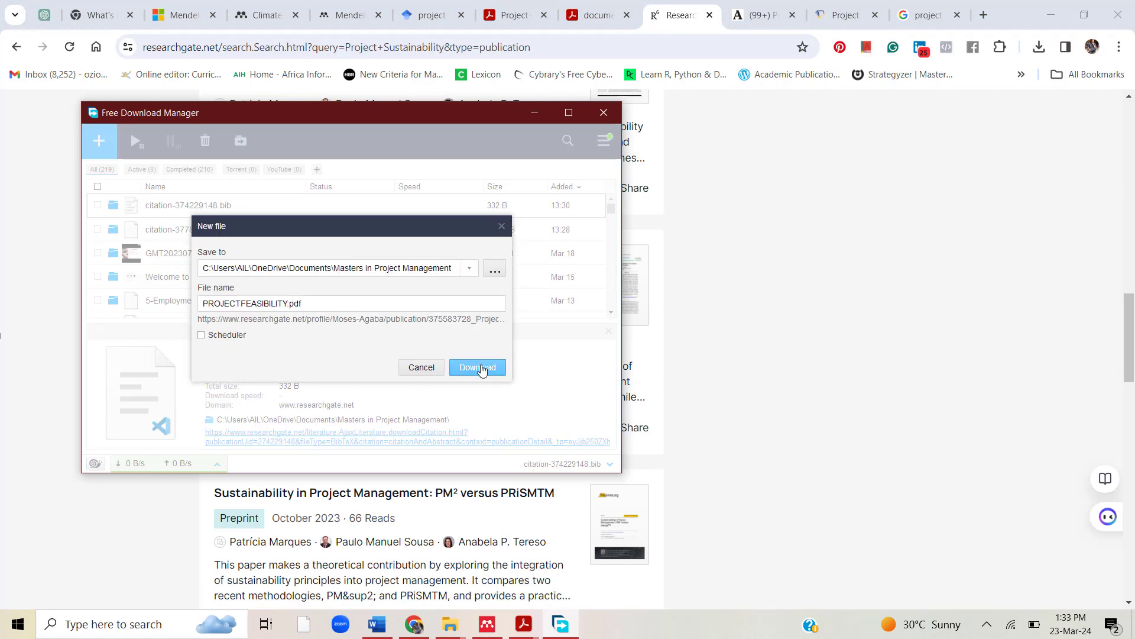
{"action": "left_click", "coordinate": [480, 368]}
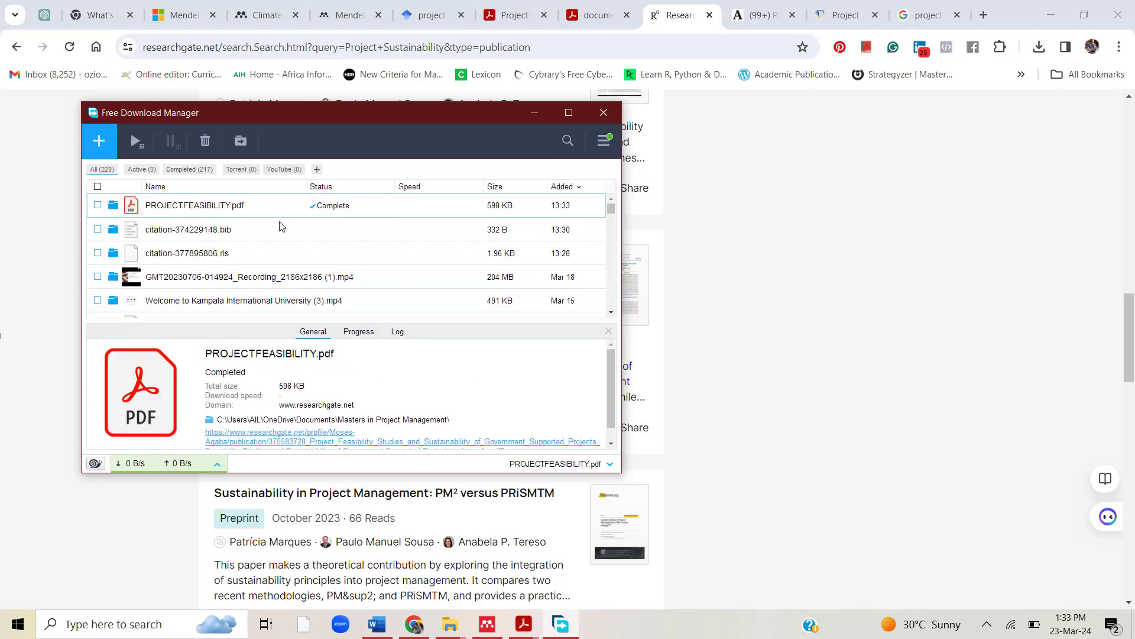
{"action": "double_click", "coordinate": [216, 210]}
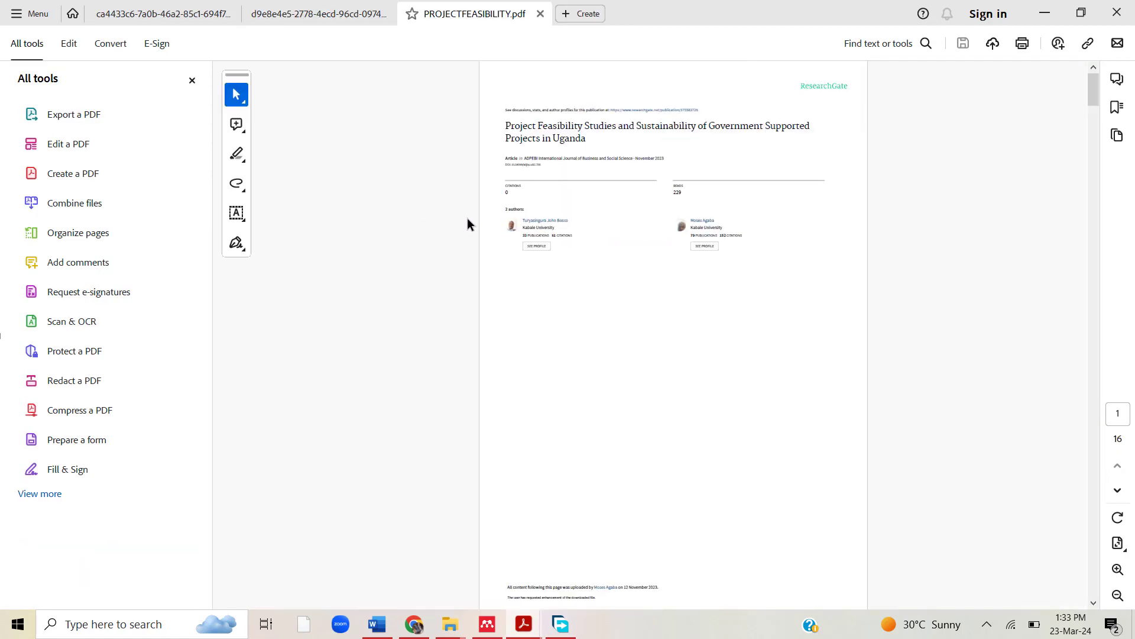
Check the web library's options for adding references, and start a manual entry in the Mendeley Reference Manager desktop app
{"action": "left_click", "coordinate": [414, 624]}
{"action": "left_click", "coordinate": [349, 7]}
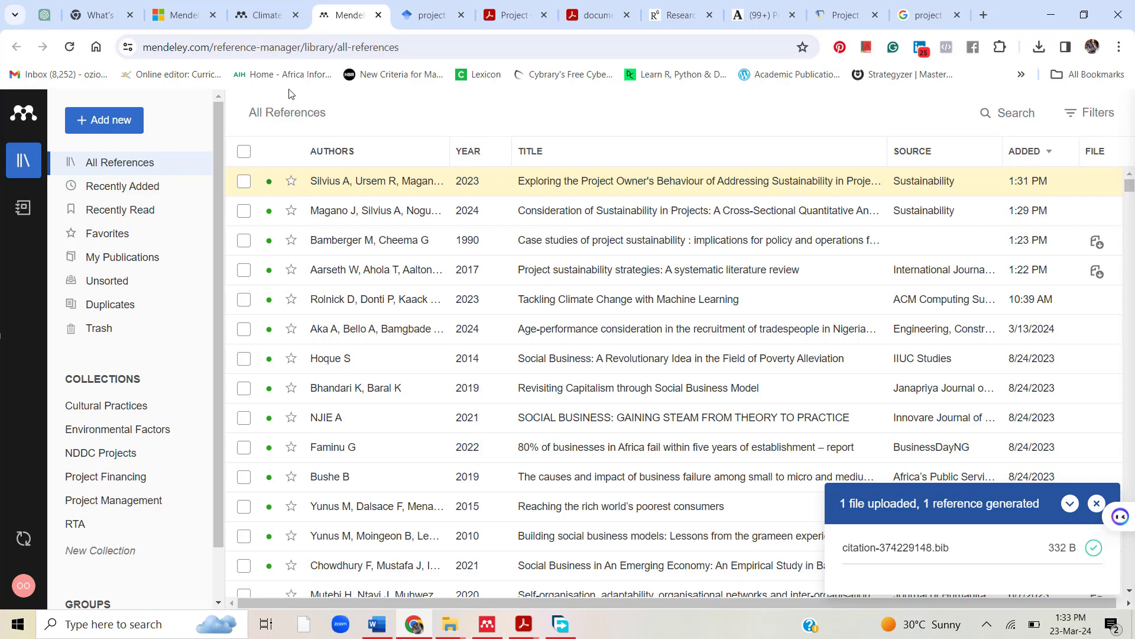
{"action": "left_click", "coordinate": [123, 117]}
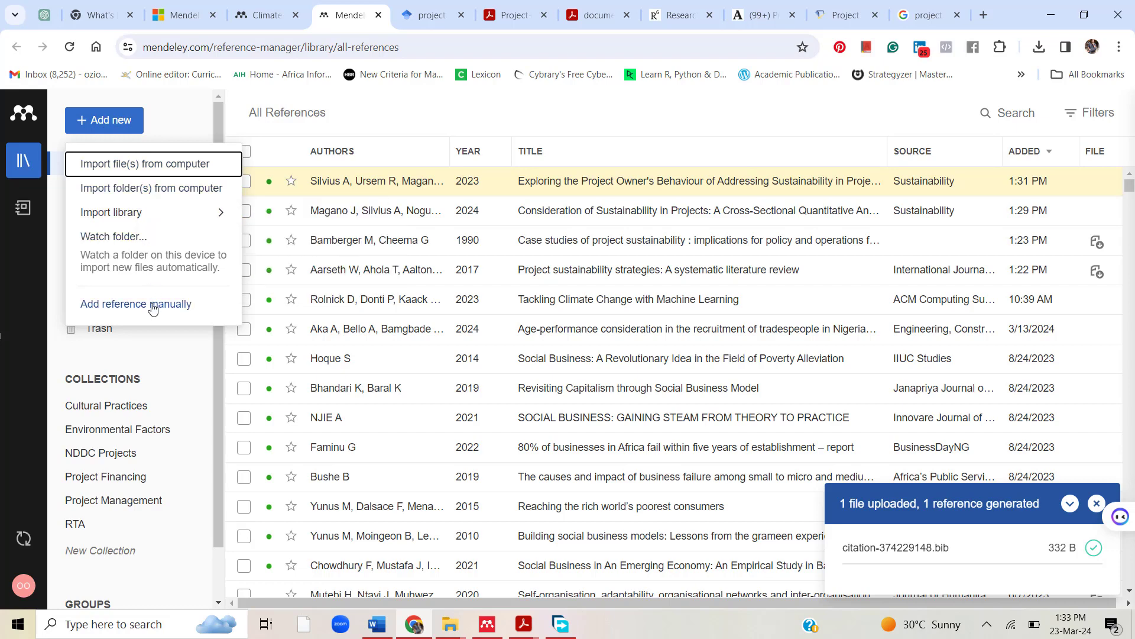
{"action": "left_click", "coordinate": [488, 623]}
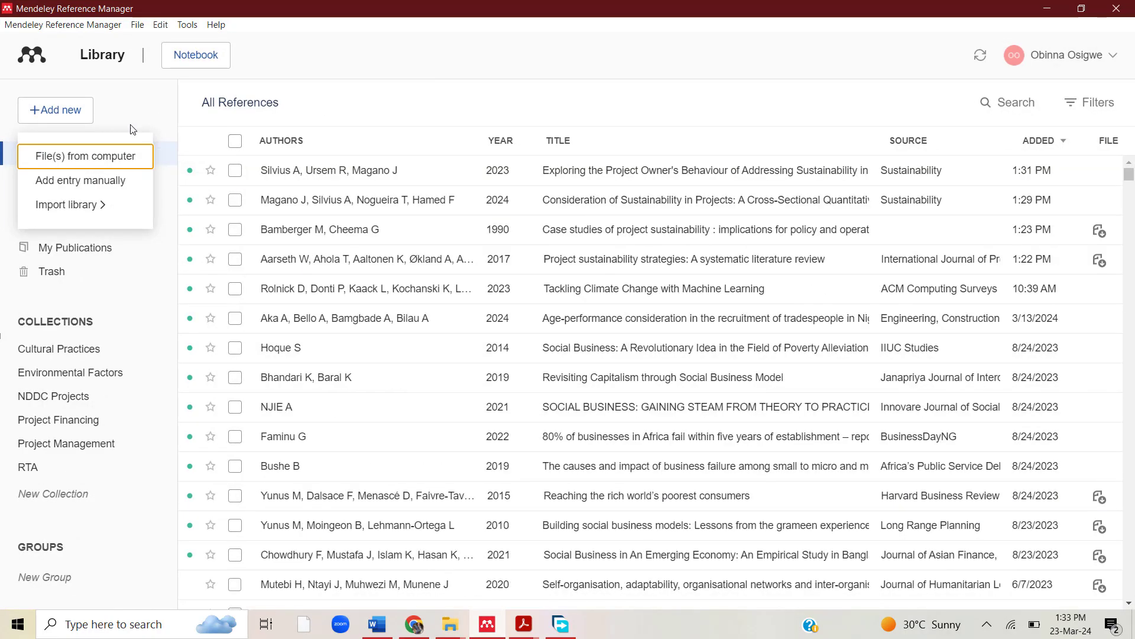
{"action": "left_click", "coordinate": [70, 180]}
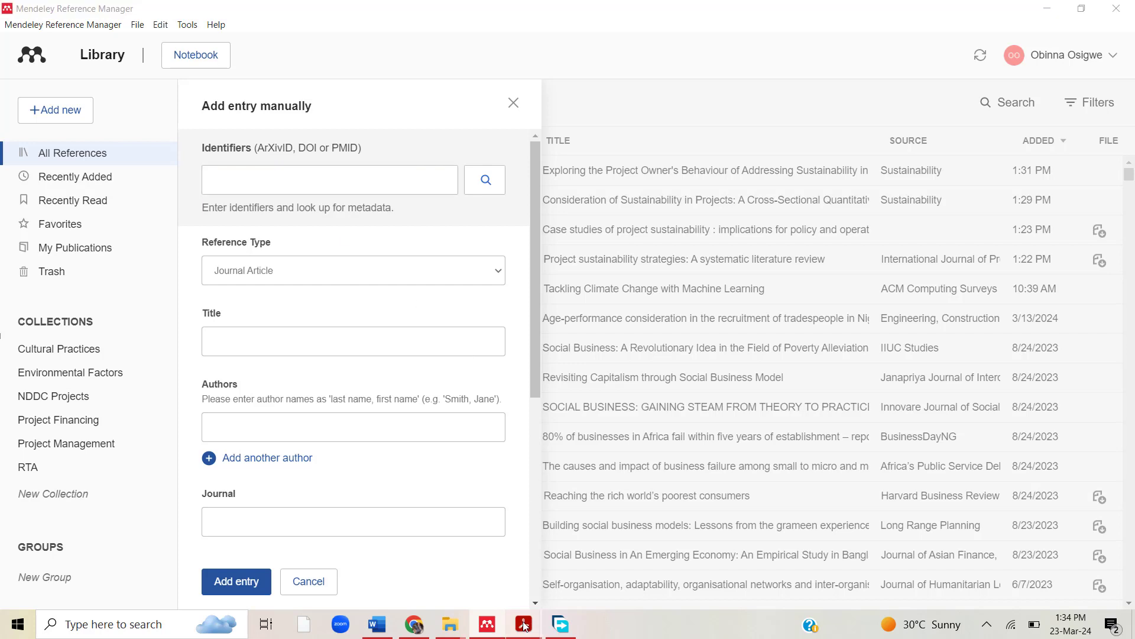
Switch to PROJECTFEASIBILITY.pdf in Acrobat and locate the DOI beside the abstract on page 2
{"action": "mouse_move", "coordinate": [524, 623]}
{"action": "left_click", "coordinate": [716, 562]}
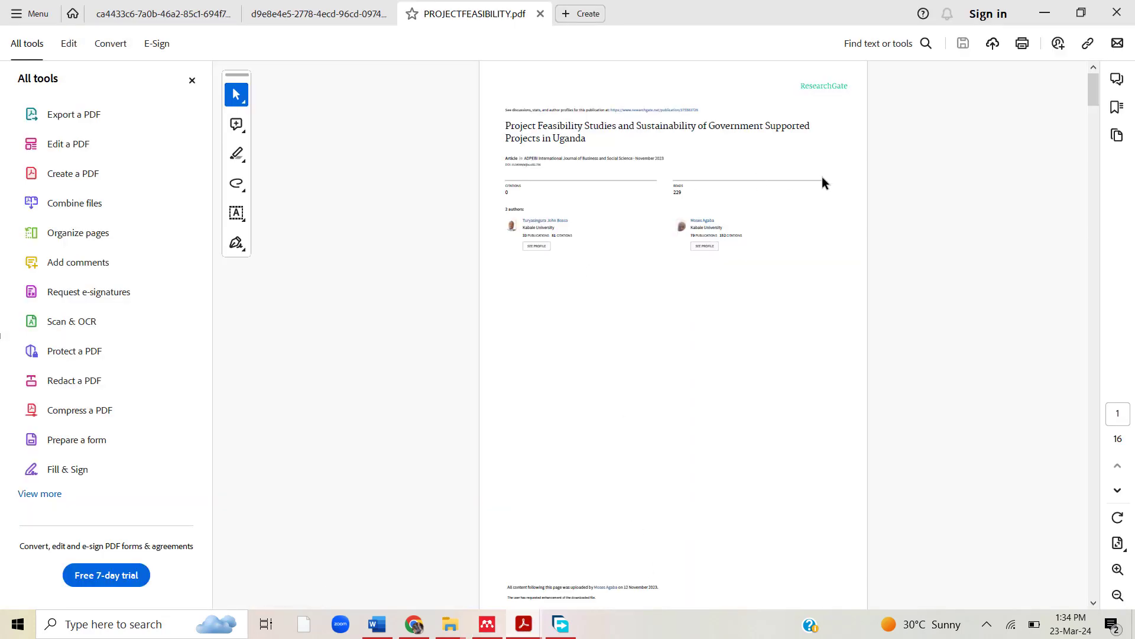
{"action": "left_click", "coordinate": [1118, 569]}
{"action": "left_click", "coordinate": [1117, 569]}
{"action": "left_click", "coordinate": [1117, 569]}
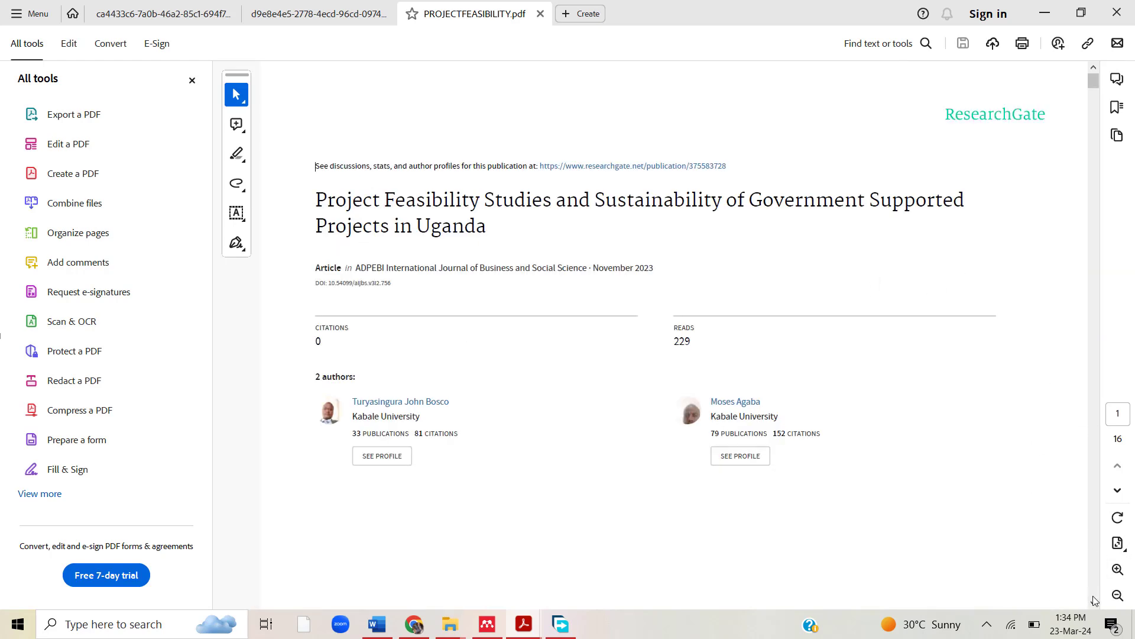
{"action": "left_click", "coordinate": [1094, 602]}
{"action": "left_click", "coordinate": [1095, 602]}
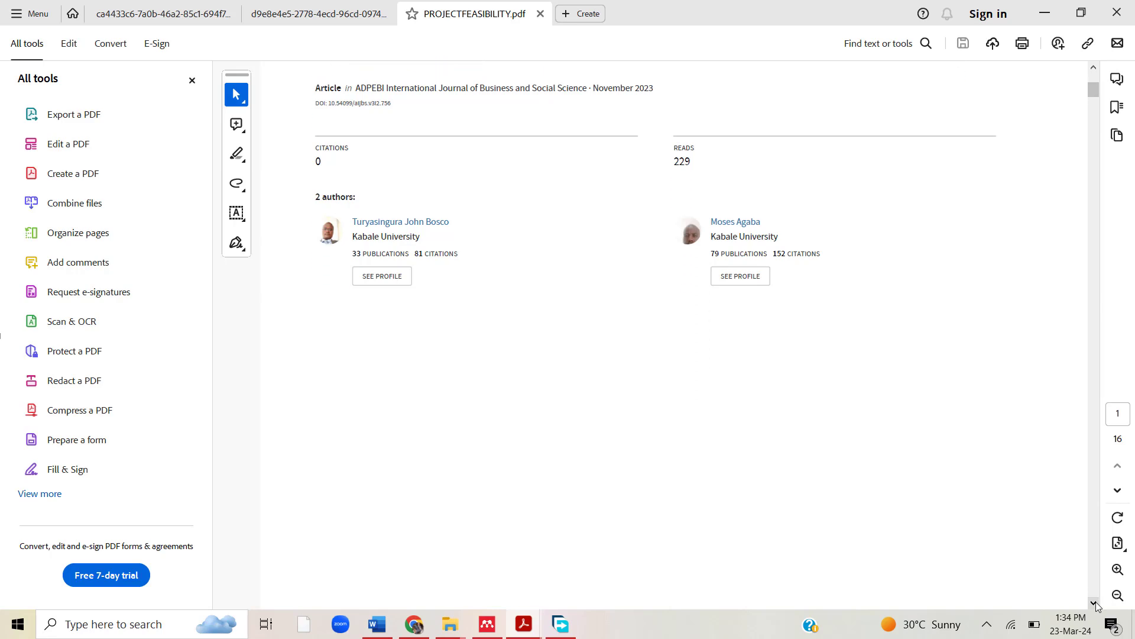
{"action": "left_click", "coordinate": [1095, 601]}
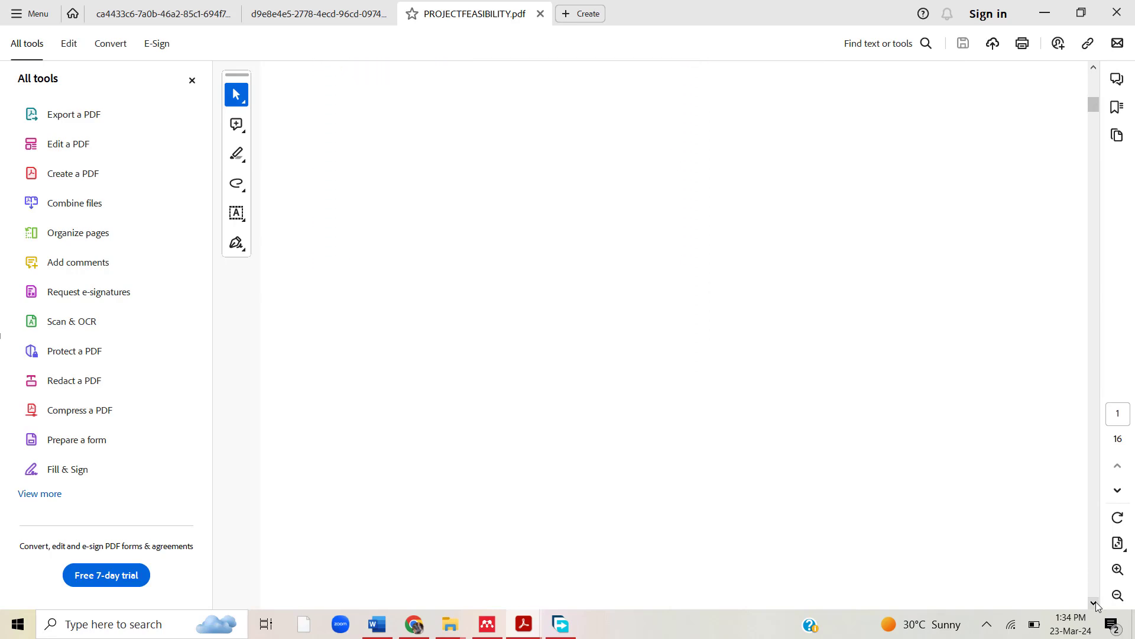
{"action": "left_click", "coordinate": [1095, 601]}
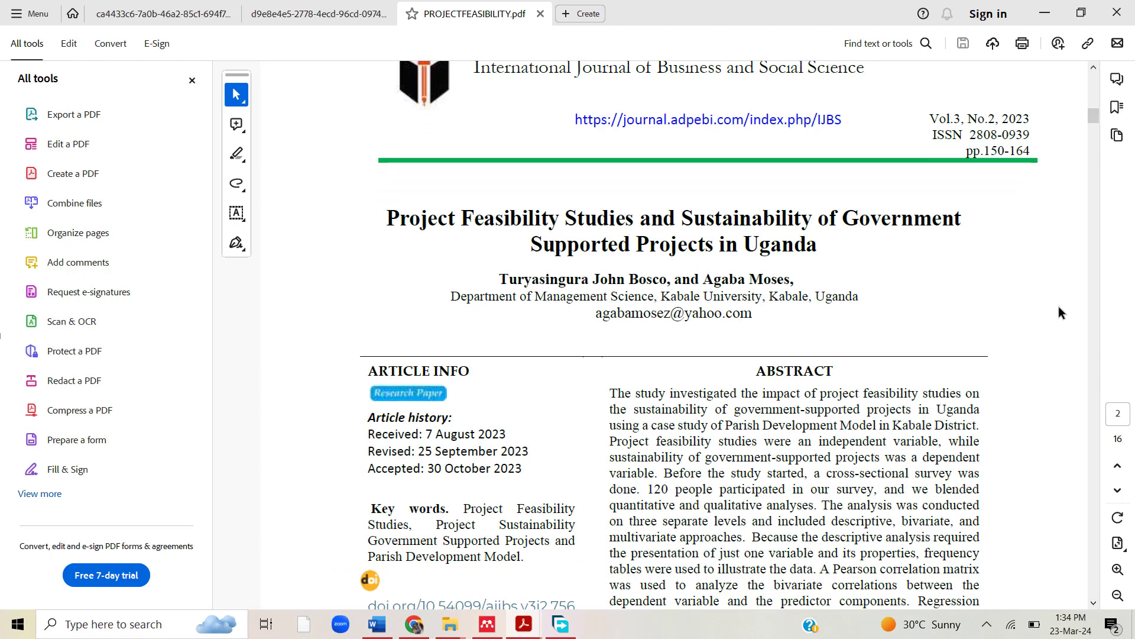
{"action": "left_click", "coordinate": [1094, 603]}
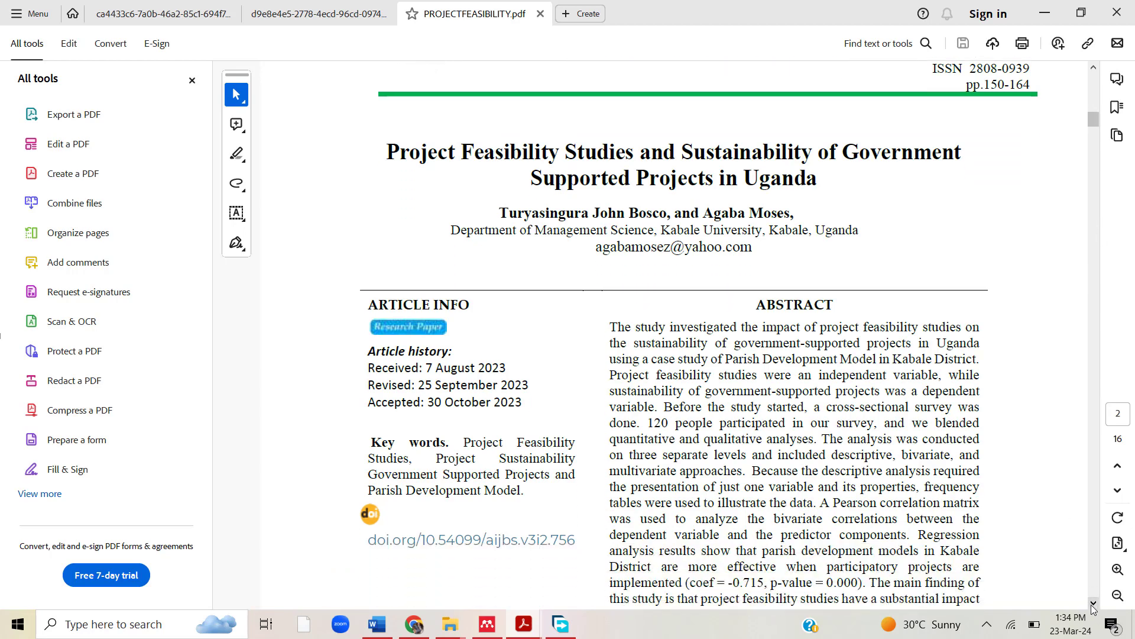
{"action": "right_click", "coordinate": [574, 546]}
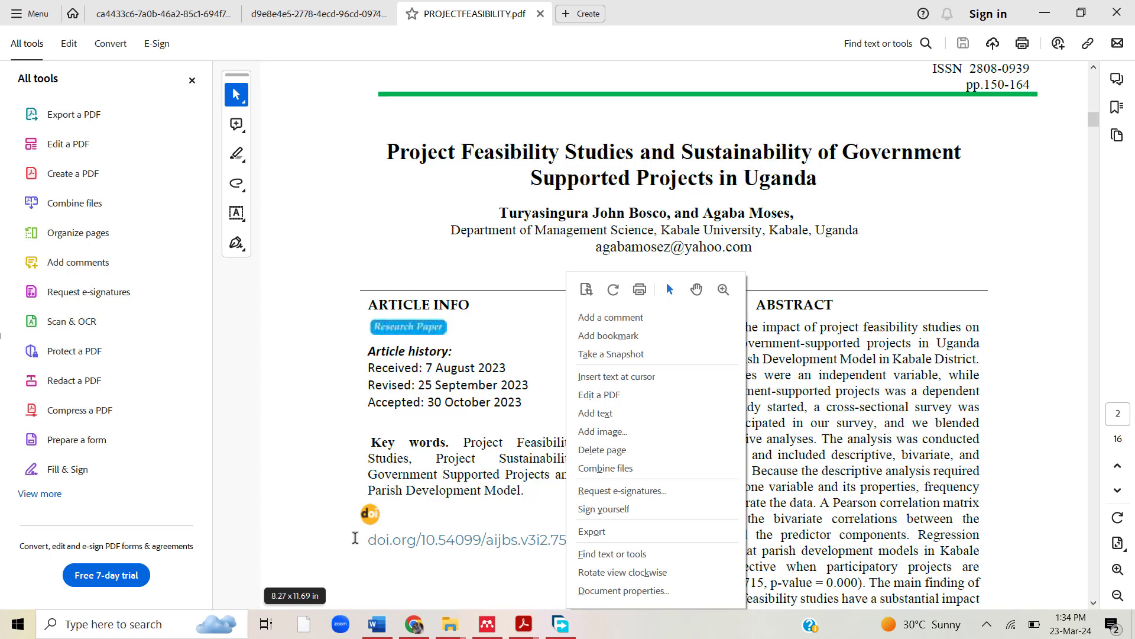
{"action": "left_click", "coordinate": [356, 538]}
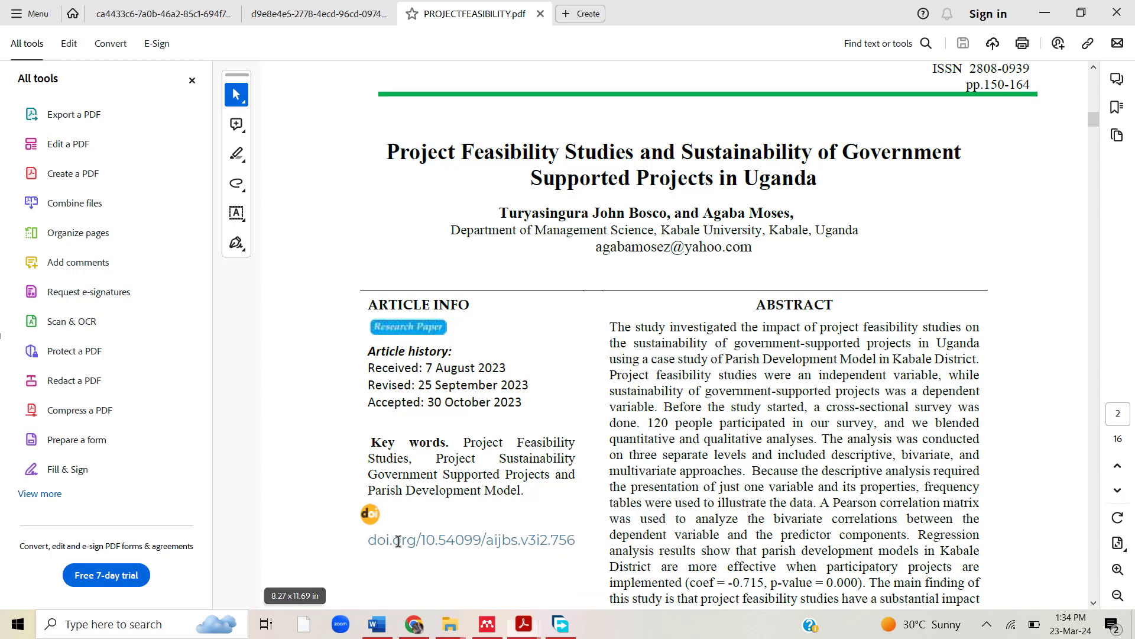
{"action": "right_click", "coordinate": [508, 545]}
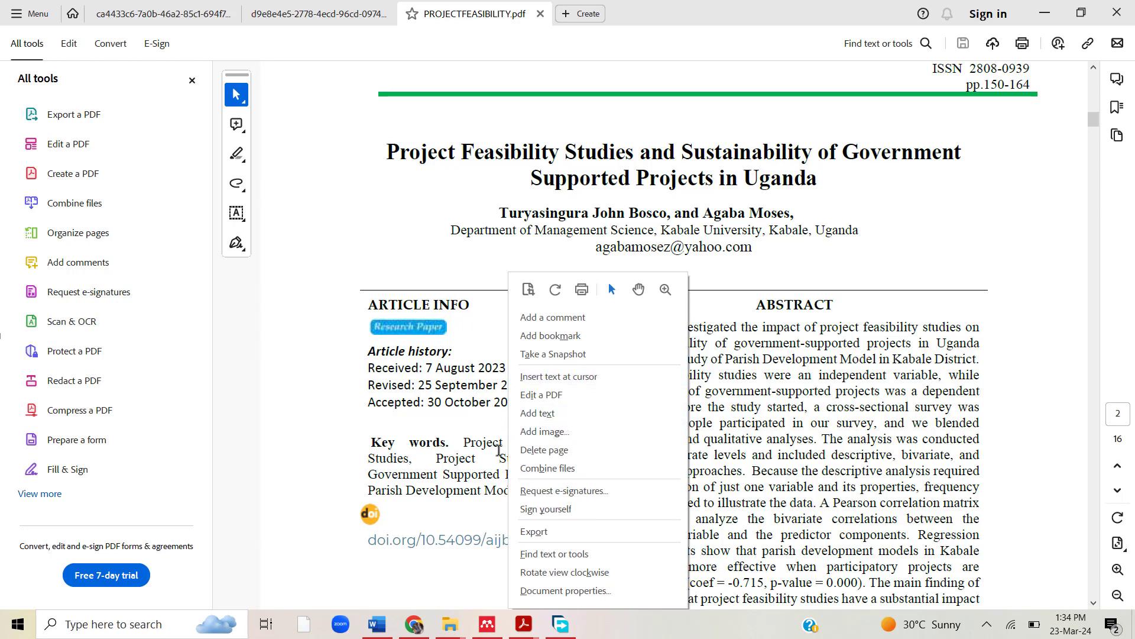
{"action": "left_click", "coordinate": [464, 544]}
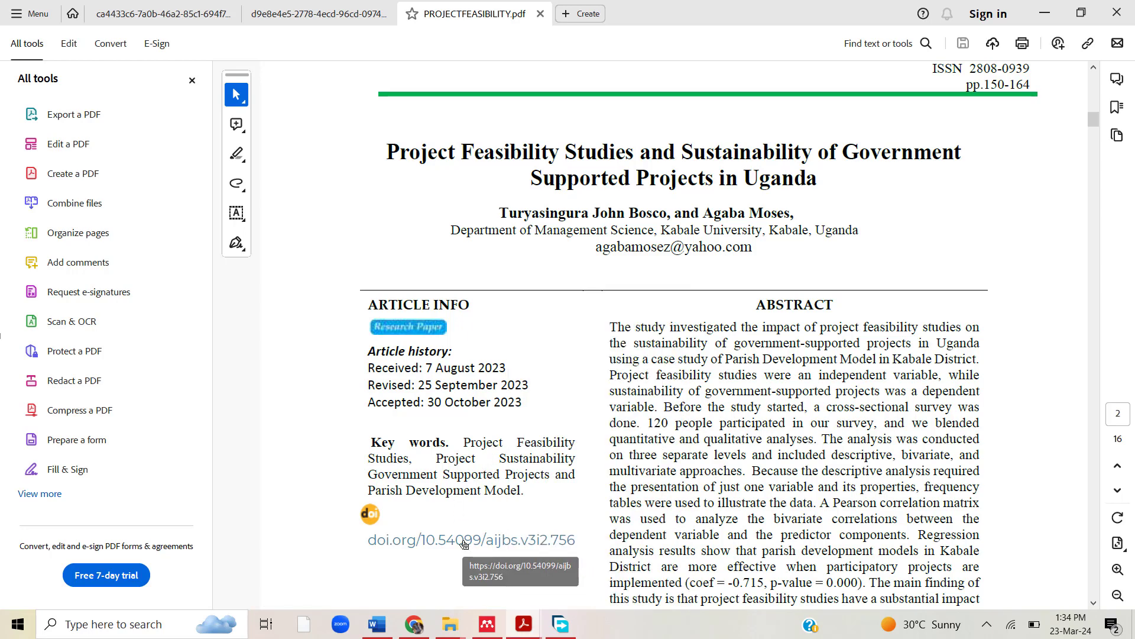
{"action": "left_click", "coordinate": [464, 544]}
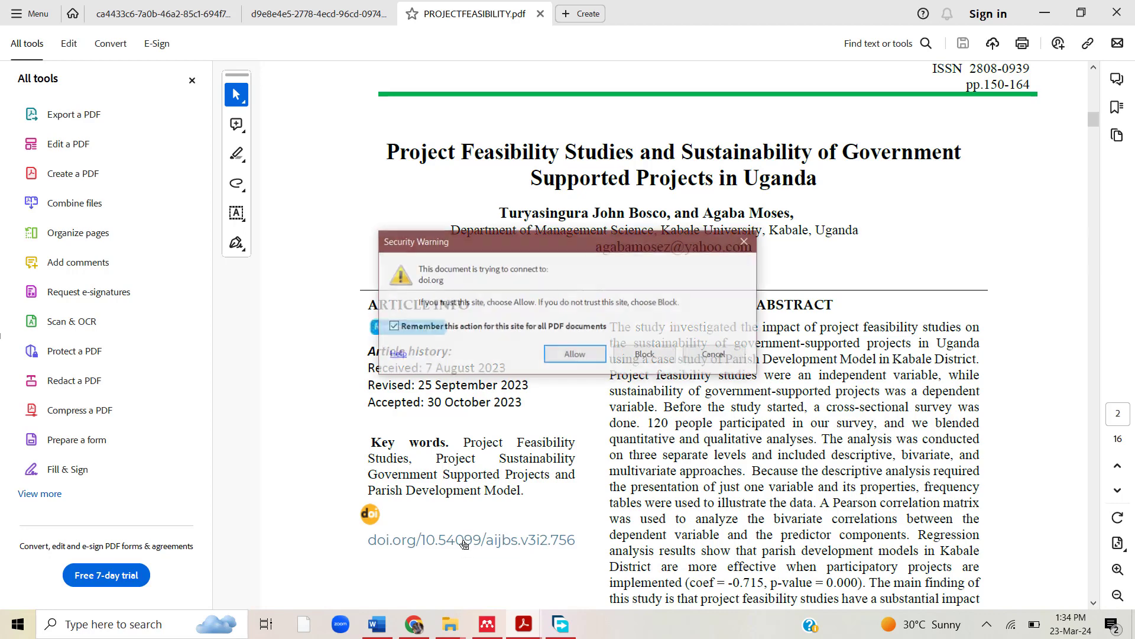
{"action": "left_click", "coordinate": [586, 358]}
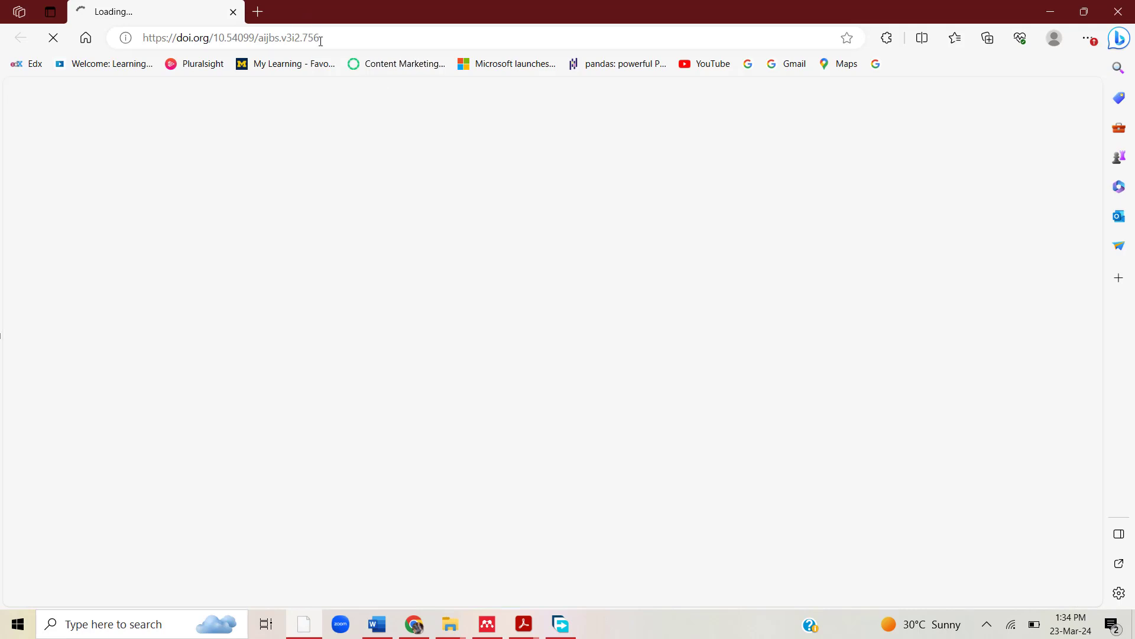
{"action": "left_click", "coordinate": [321, 39]}
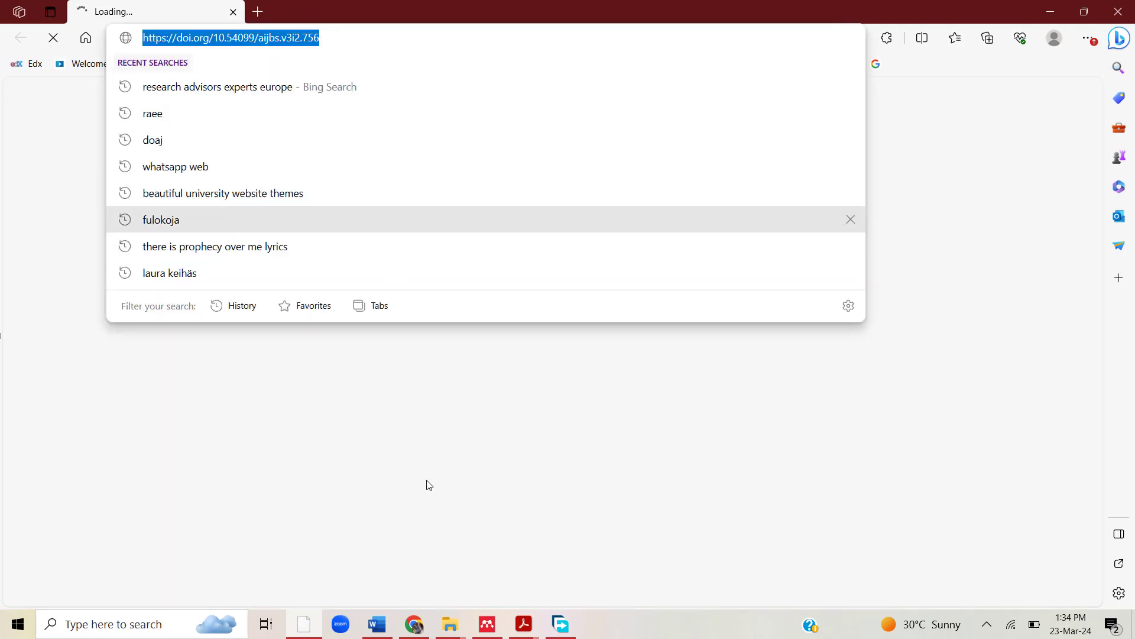
{"action": "left_click", "coordinate": [487, 624]}
{"action": "left_click", "coordinate": [345, 177]}
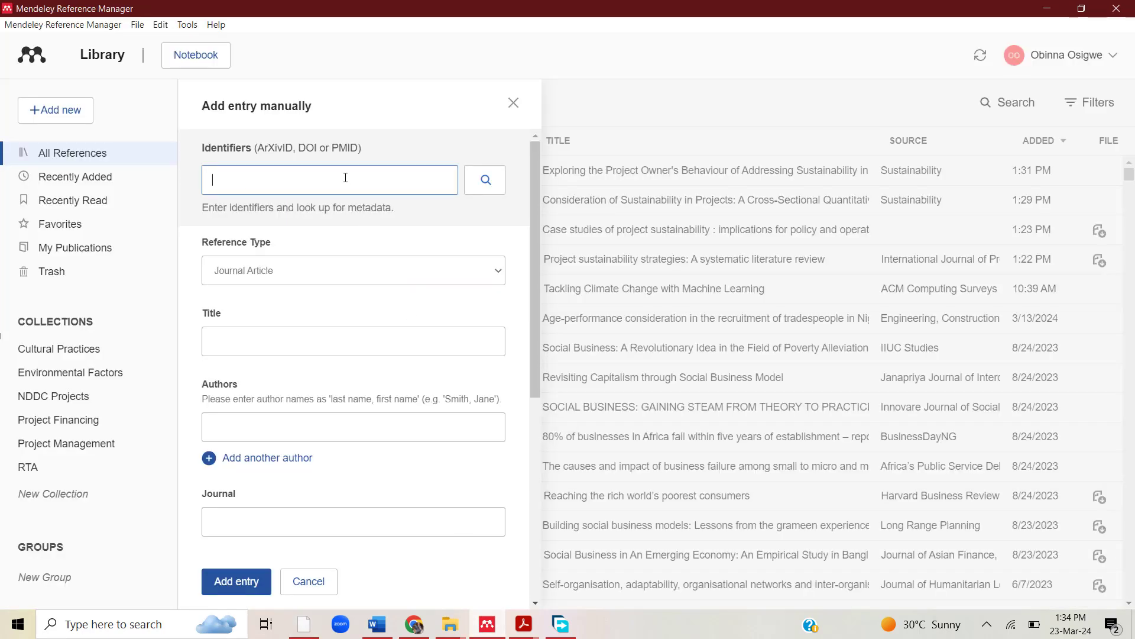
{"action": "type", "text": "https://doi.org/10.54099/aijbs.v3i2.756"}
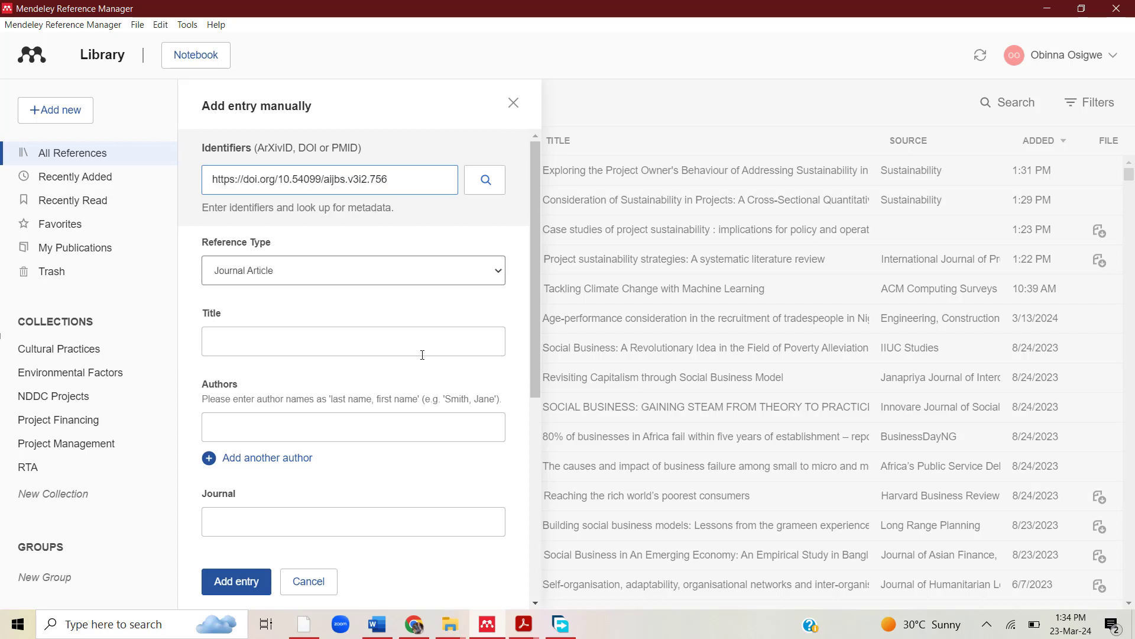
{"action": "left_click", "coordinate": [353, 271]}
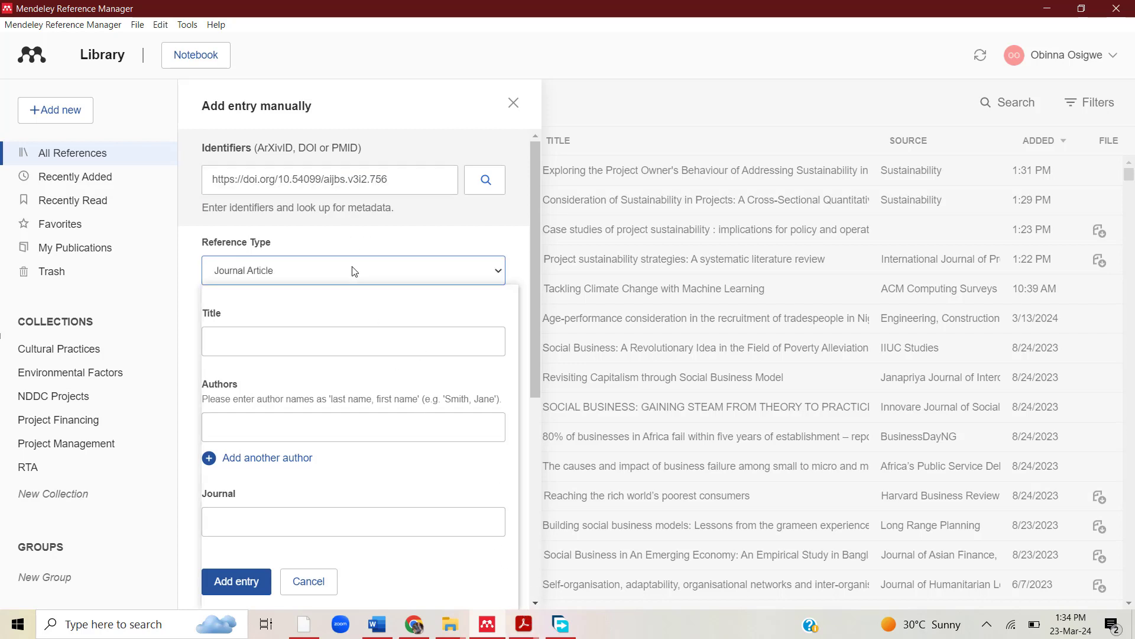
{"action": "left_click", "coordinate": [305, 272]}
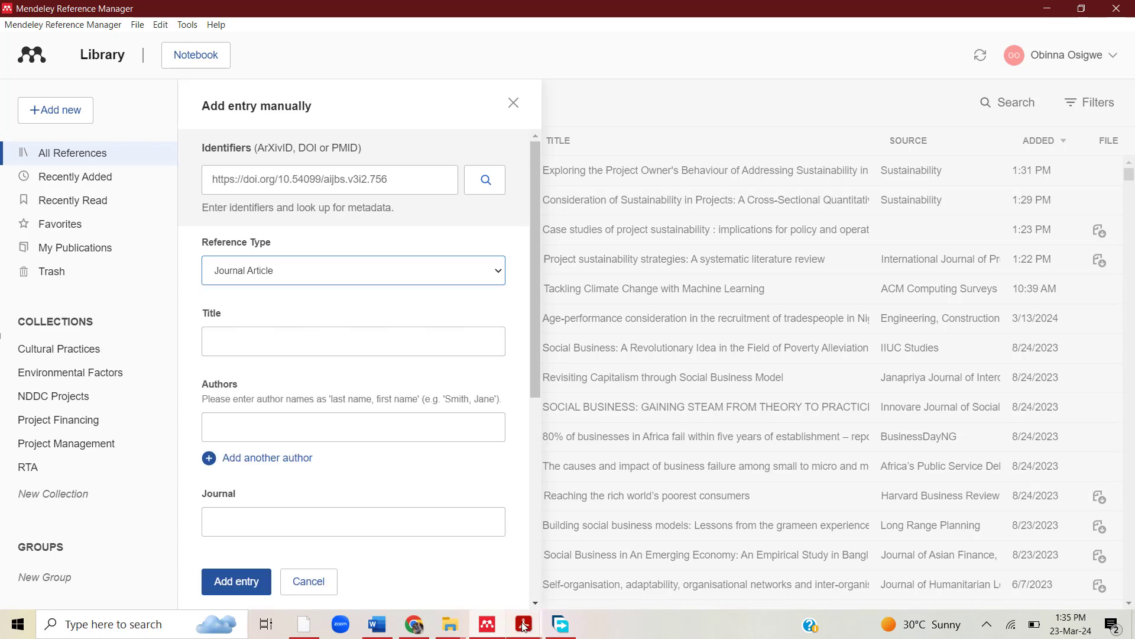
Copy the title "Project Feasibility Studies and Sustainability of Government Supported Projects in Uganda" from the Acrobat PDF into the Mendeley entry's title
{"action": "mouse_move", "coordinate": [523, 626]}
{"action": "left_click", "coordinate": [591, 550]}
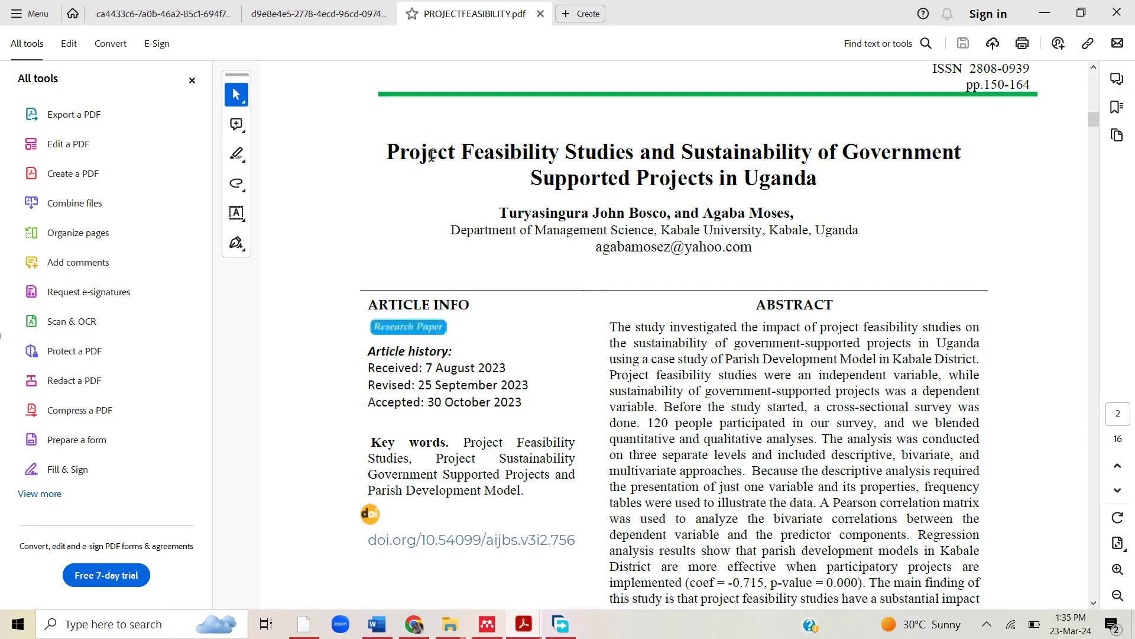
{"action": "left_click_drag", "start_coordinate": [388, 156], "coordinate": [799, 182]}
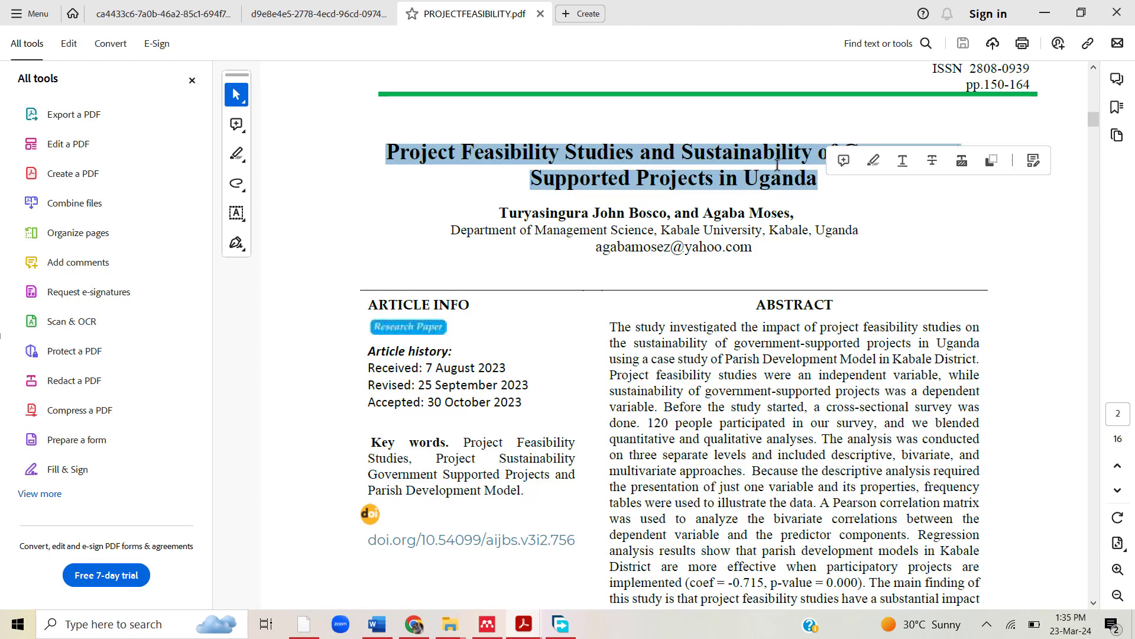
{"action": "right_click", "coordinate": [778, 169]}
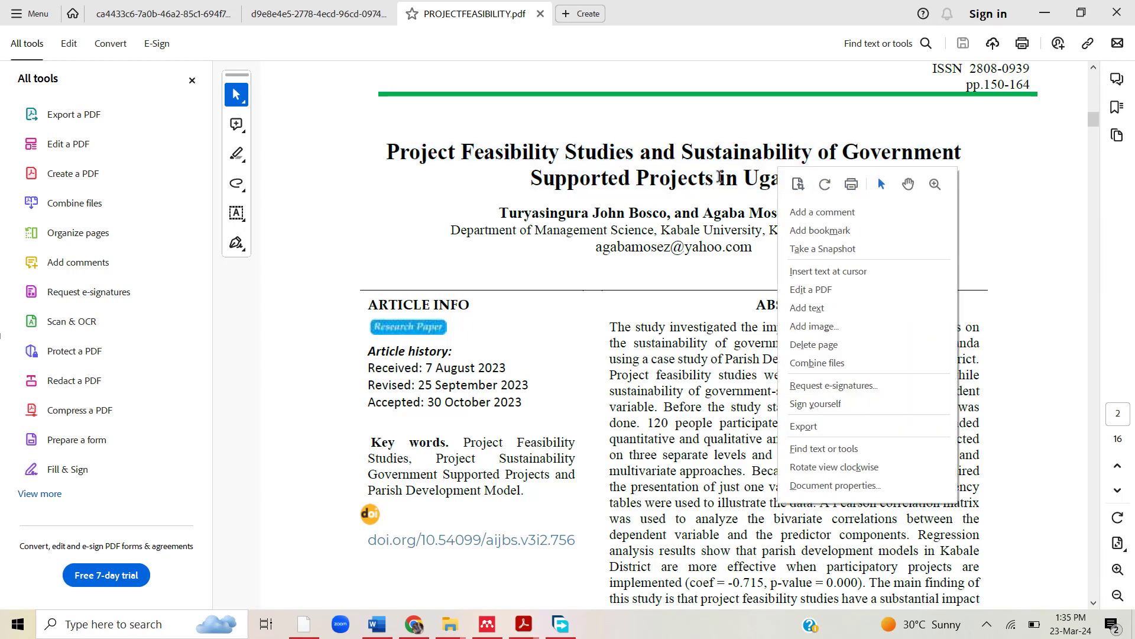
{"action": "left_click", "coordinate": [392, 149]}
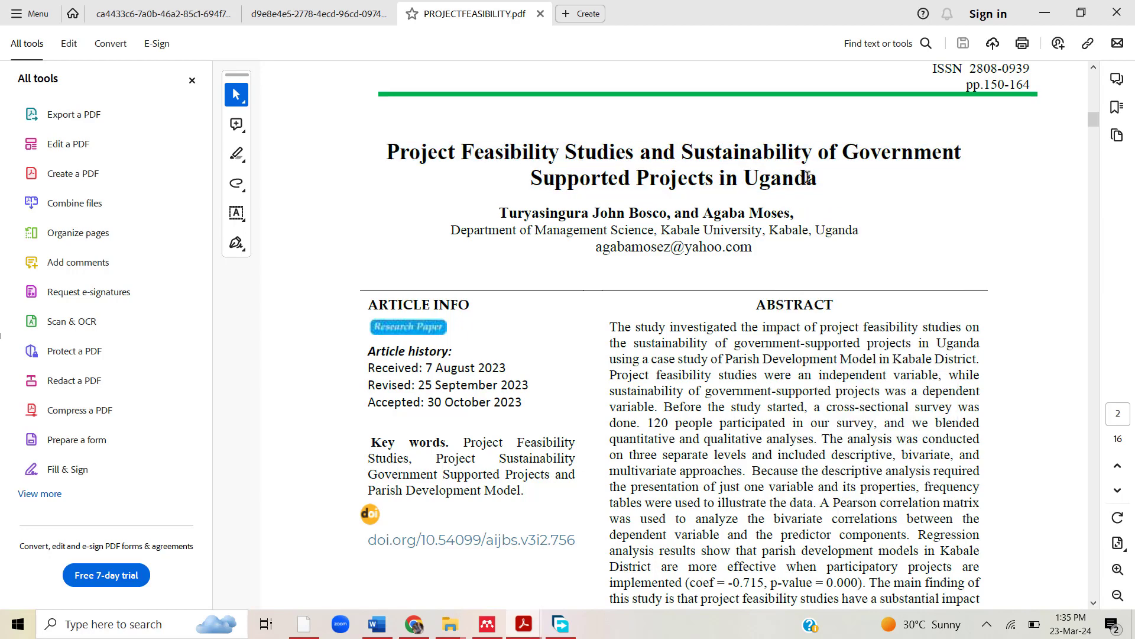
{"action": "left_click_drag", "start_coordinate": [819, 178], "coordinate": [388, 150]}
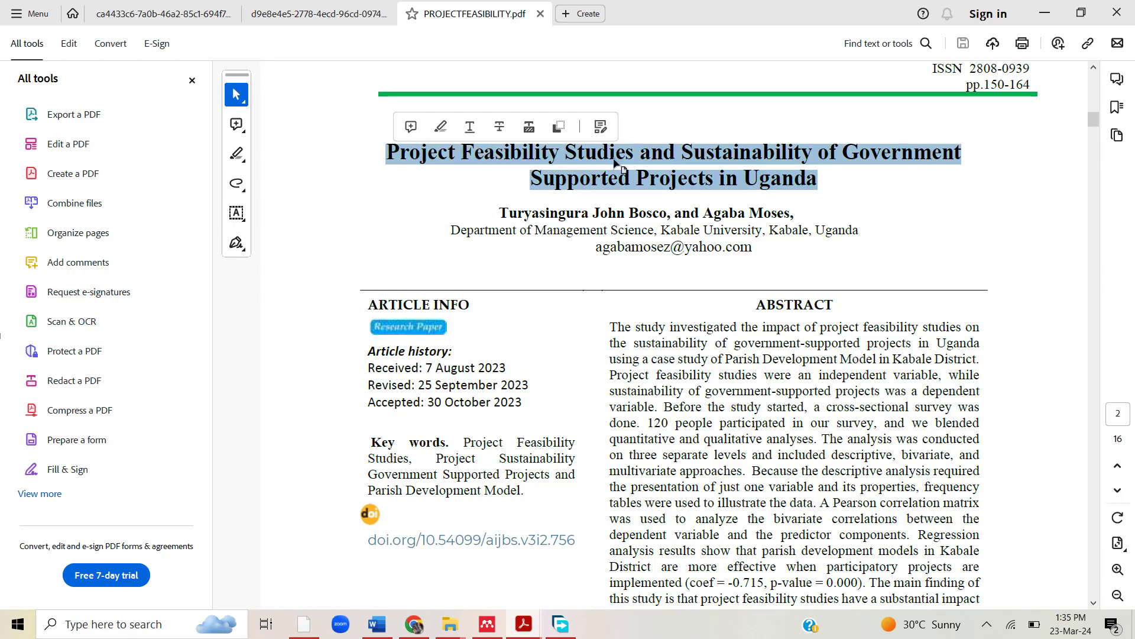
{"action": "left_click", "coordinate": [559, 127]}
{"action": "left_click", "coordinate": [487, 624]}
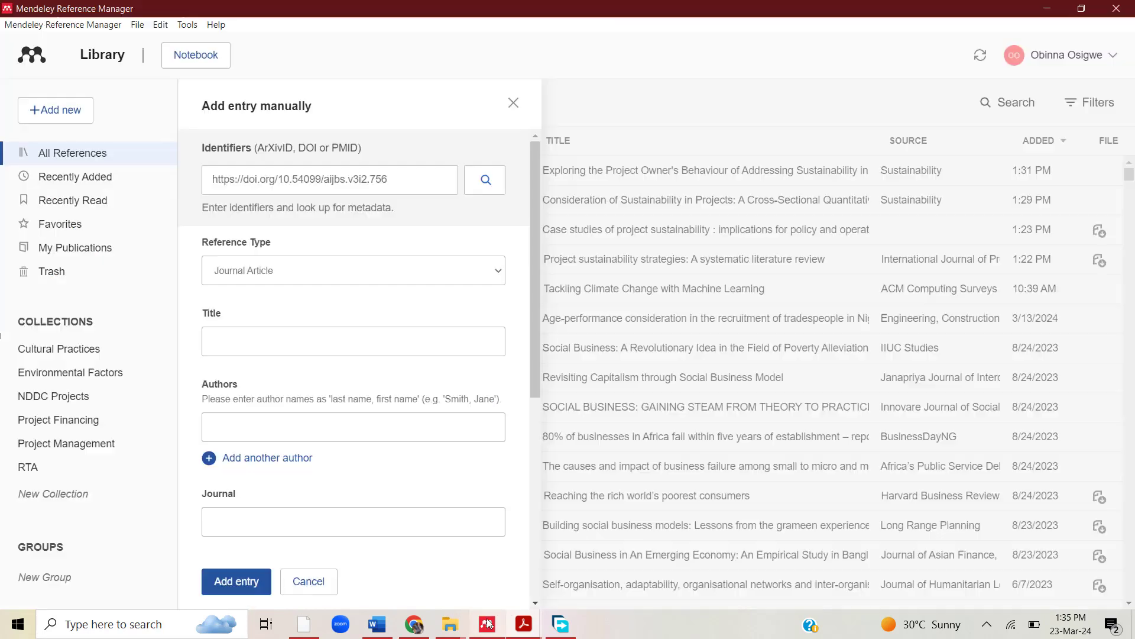
{"action": "left_click", "coordinate": [304, 345]}
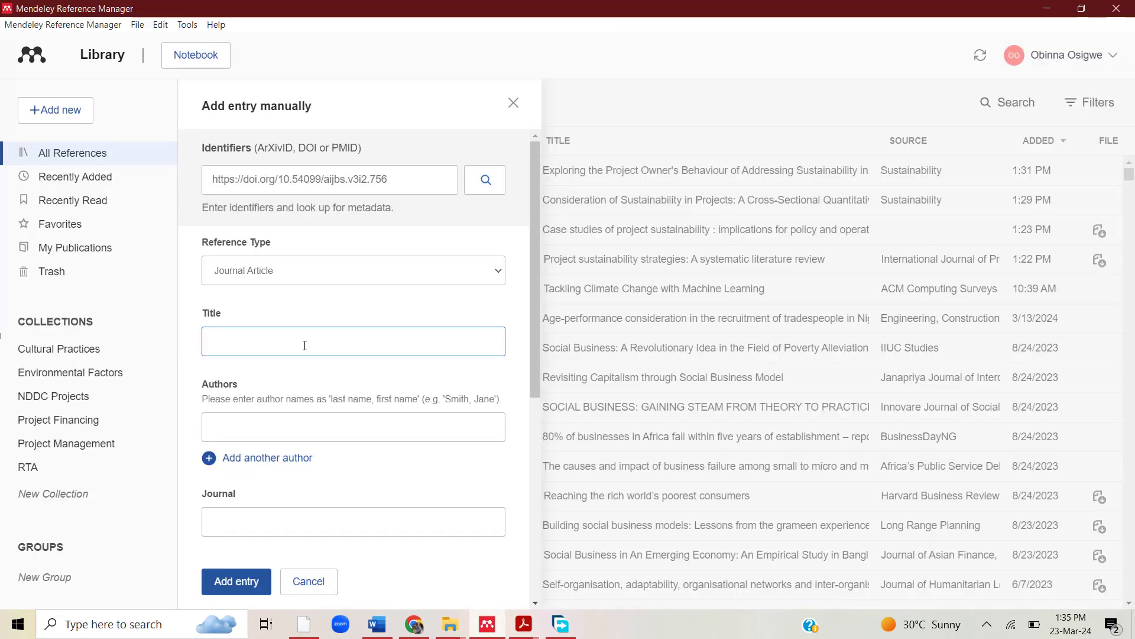
{"action": "key", "text": "ctrl+v"}
Copy the first author's name from the PDF in Acrobat into the Mendeley entry's authors, separating last name and first name with a comma
{"action": "left_click", "coordinate": [299, 423]}
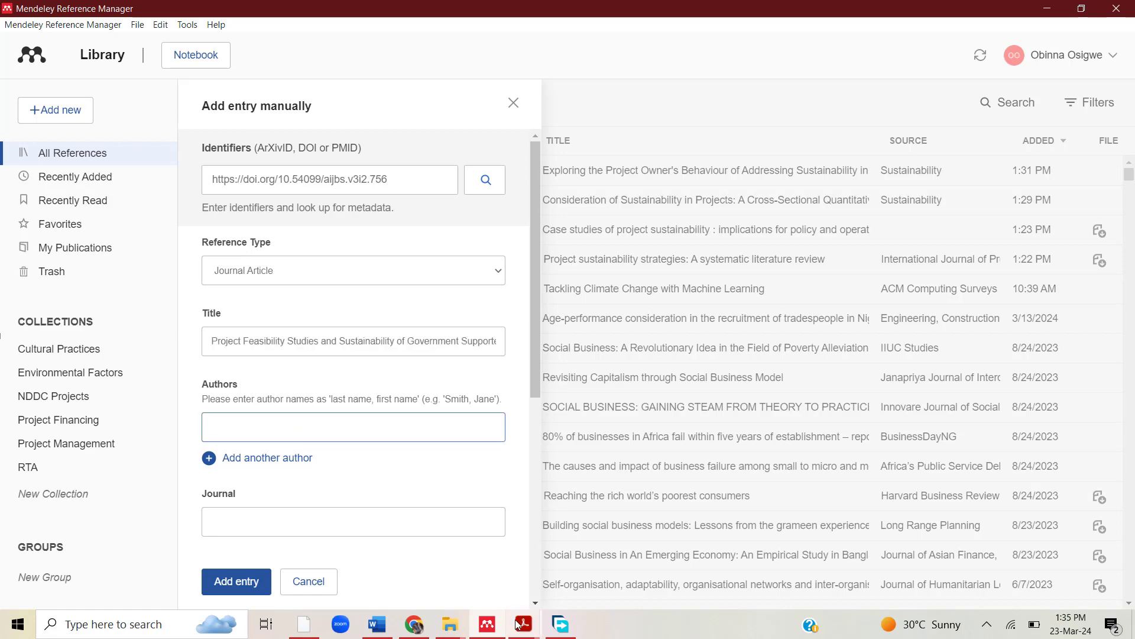
{"action": "mouse_move", "coordinate": [520, 624]}
{"action": "left_click", "coordinate": [683, 521]}
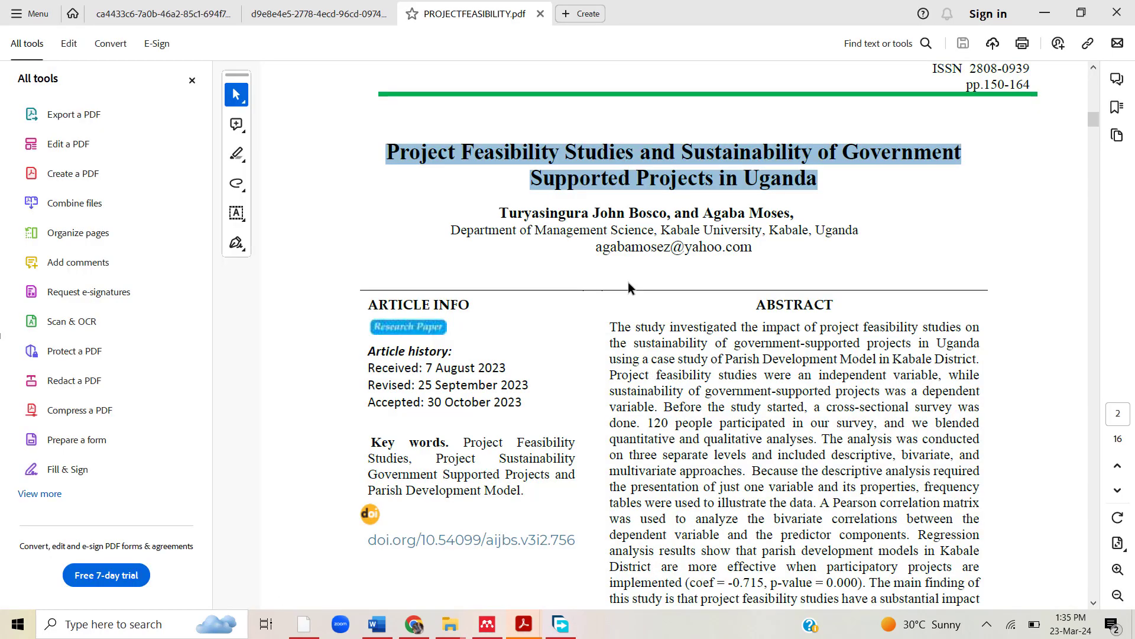
{"action": "left_click_drag", "start_coordinate": [498, 214], "coordinate": [663, 214]}
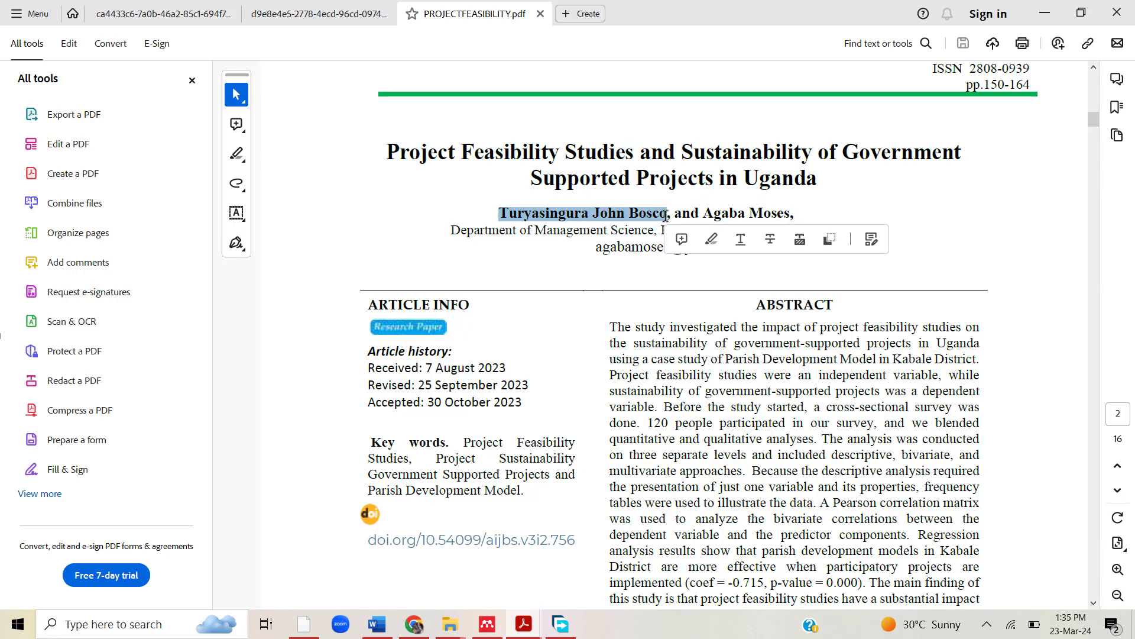
{"action": "left_click", "coordinate": [490, 625]}
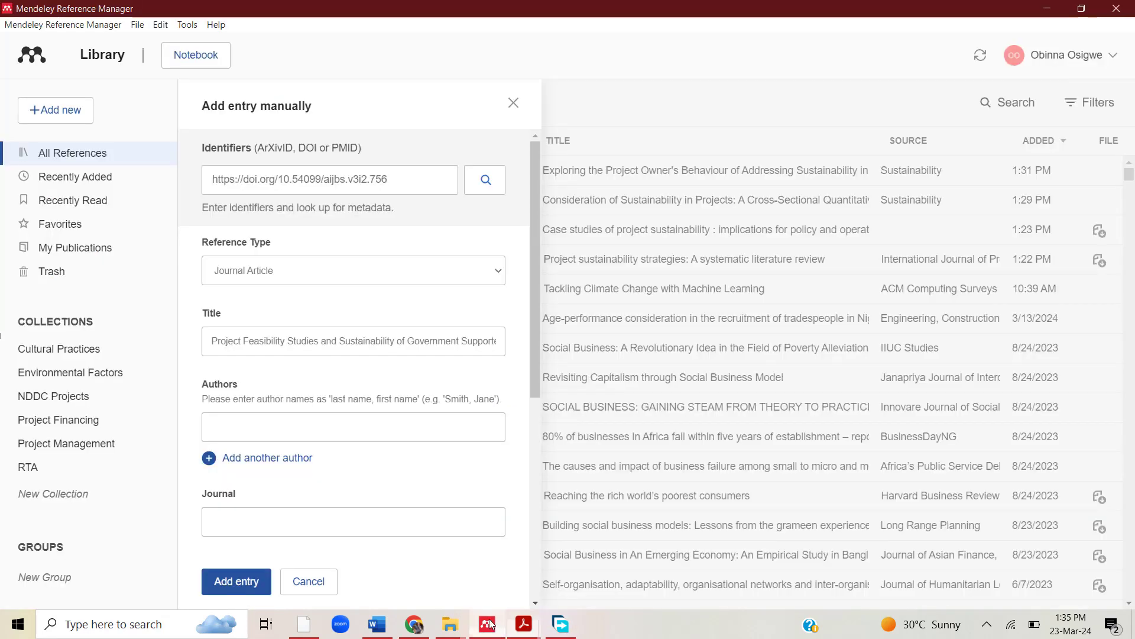
{"action": "left_click", "coordinate": [342, 449]}
{"action": "scroll", "coordinate": [538, 390], "scroll_direction": "down", "scroll_amount": 1}
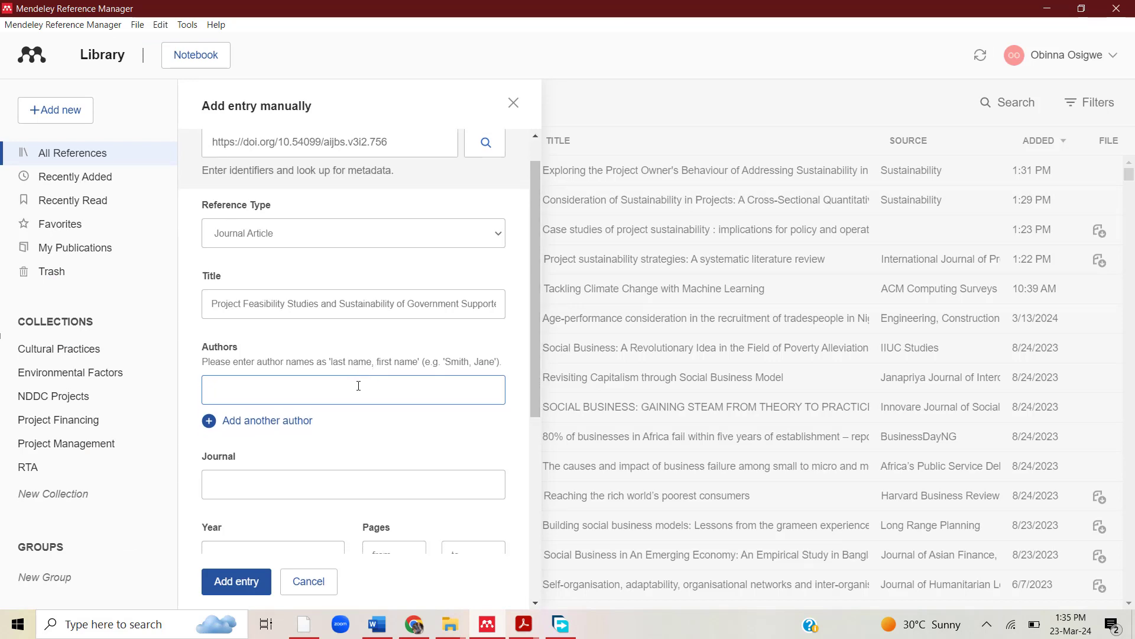
{"action": "key", "text": "ctrl+v"}
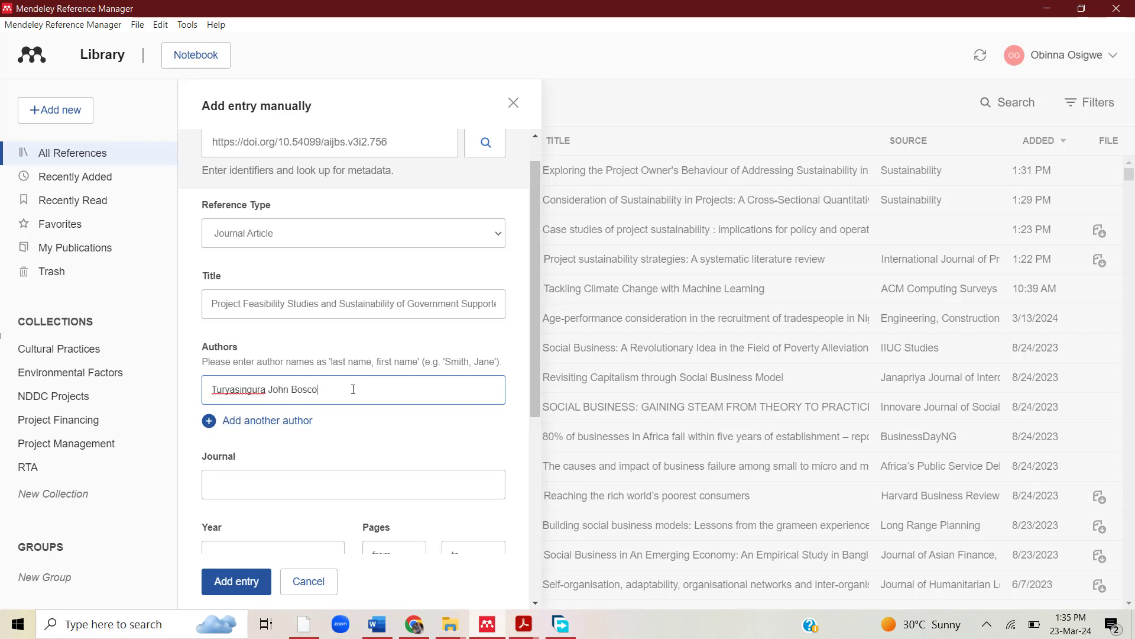
{"action": "left_click", "coordinate": [266, 390]}
{"action": "type", "text": ","}
Add a second author to the entry, entering the name listed in the PDF as last name, first name
{"action": "left_click", "coordinate": [269, 421]}
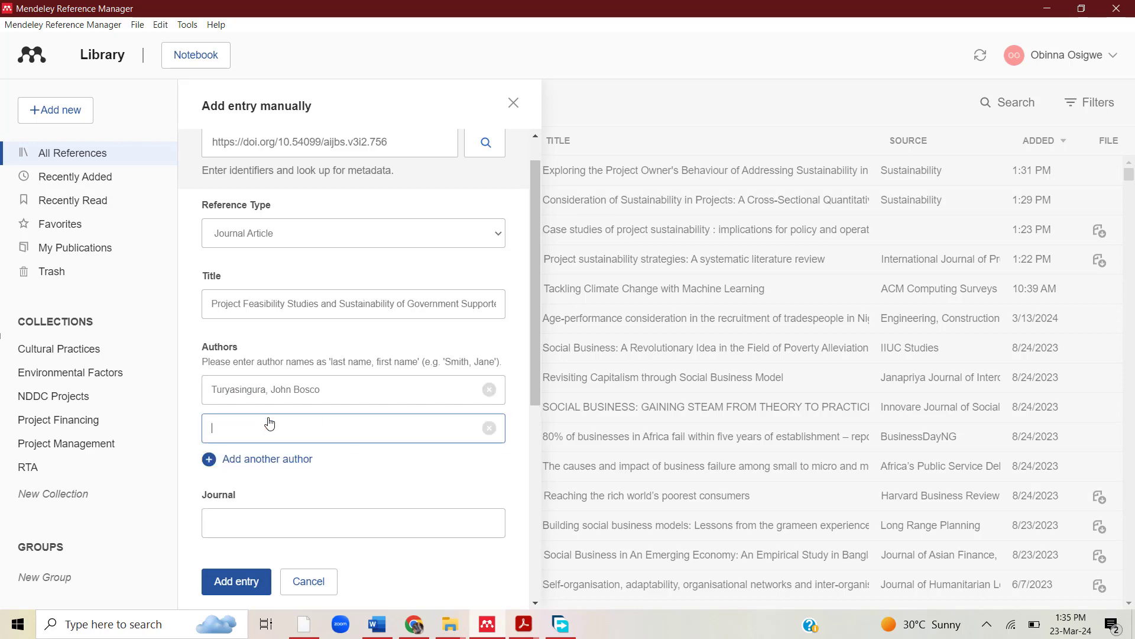
{"action": "left_click", "coordinate": [495, 625]}
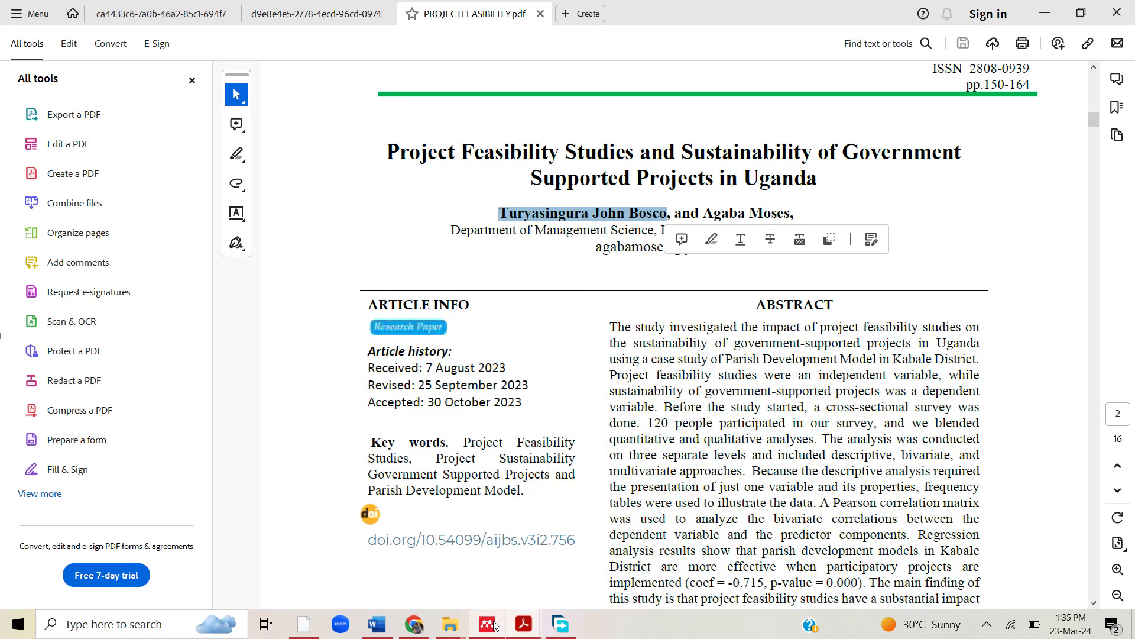
{"action": "left_click", "coordinate": [495, 625]}
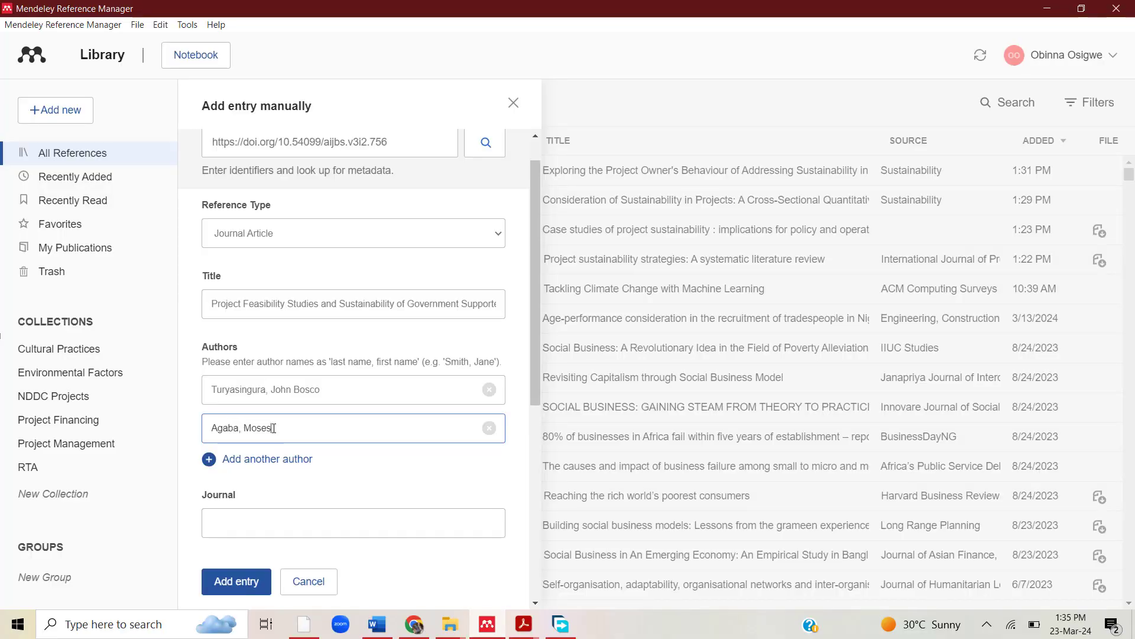
Copy "International Journal of Business and Social Science" from the PDF's page 2 header in Acrobat into the Mendeley entry's journal
{"action": "left_click_drag", "start_coordinate": [534, 383], "coordinate": [522, 456]}
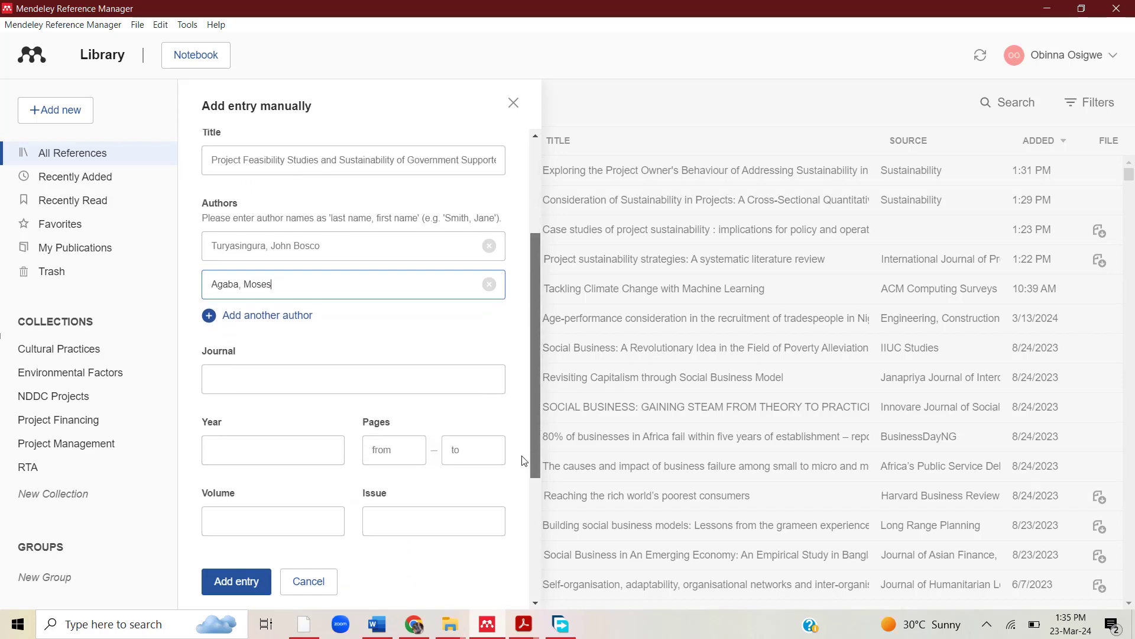
{"action": "left_click", "coordinate": [496, 627]}
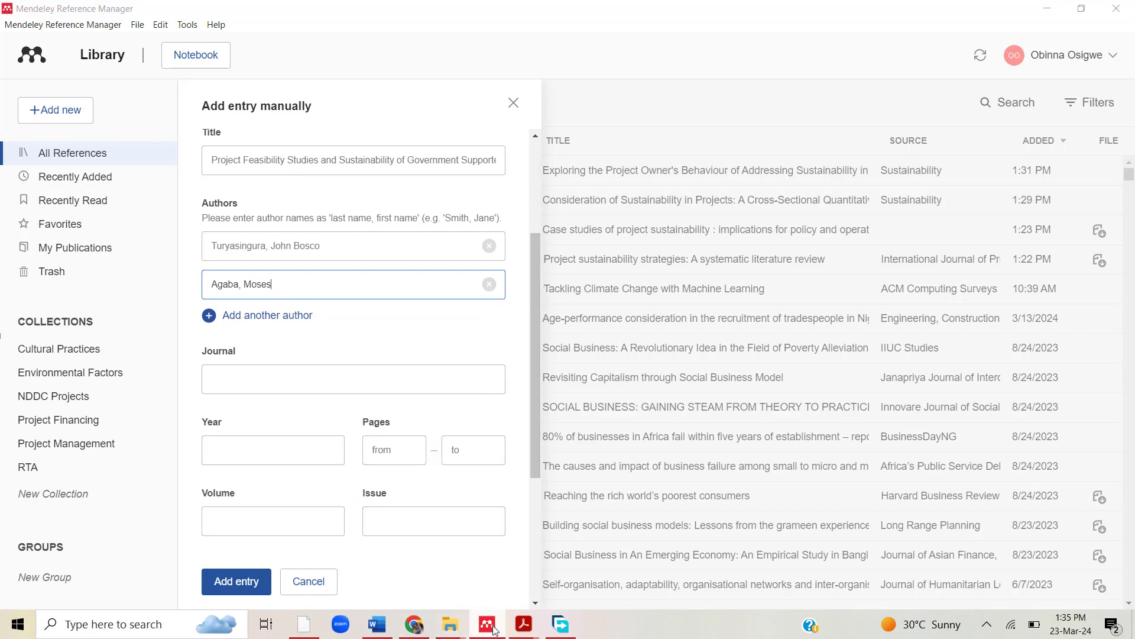
{"action": "left_click", "coordinate": [520, 244]}
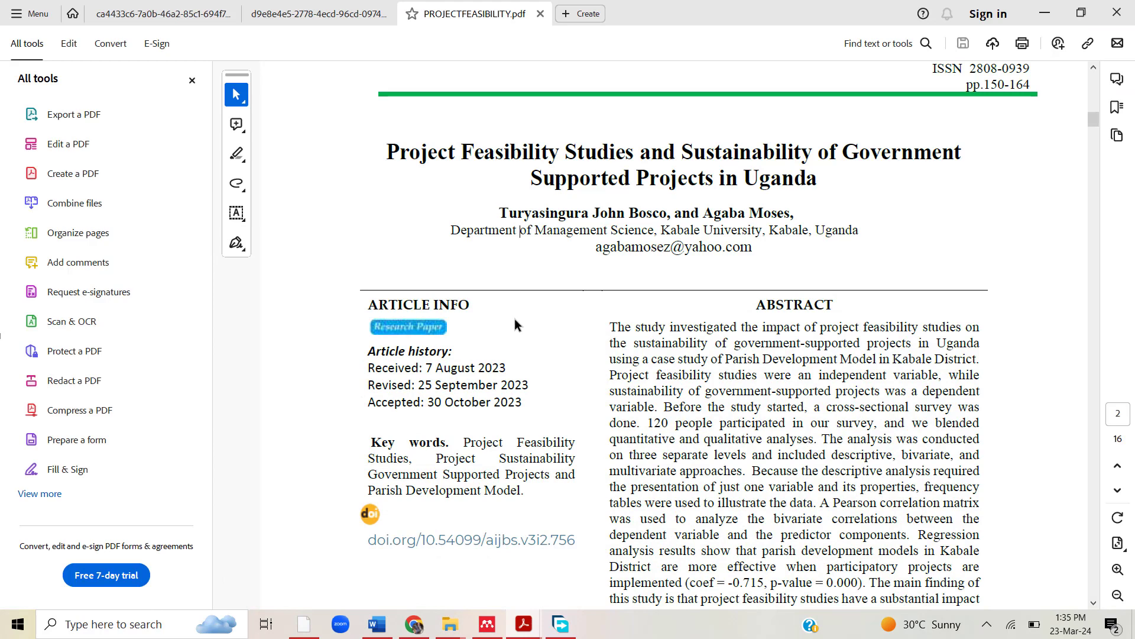
{"action": "scroll", "coordinate": [1010, 223], "scroll_direction": "up", "scroll_amount": 8}
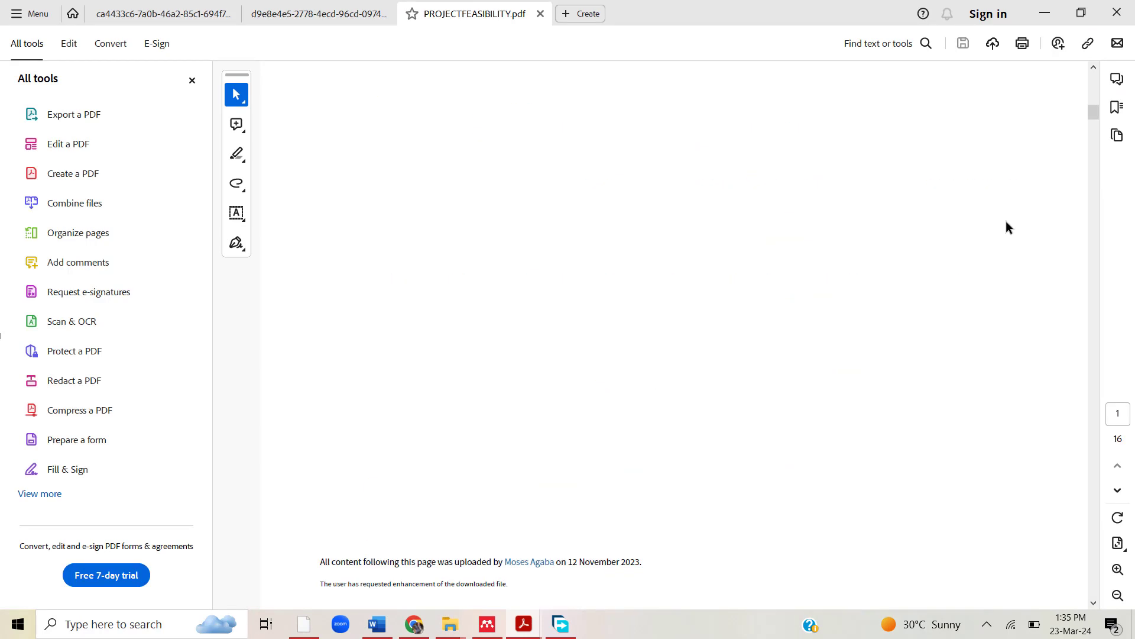
{"action": "scroll", "coordinate": [1001, 221], "scroll_direction": "down", "scroll_amount": 8}
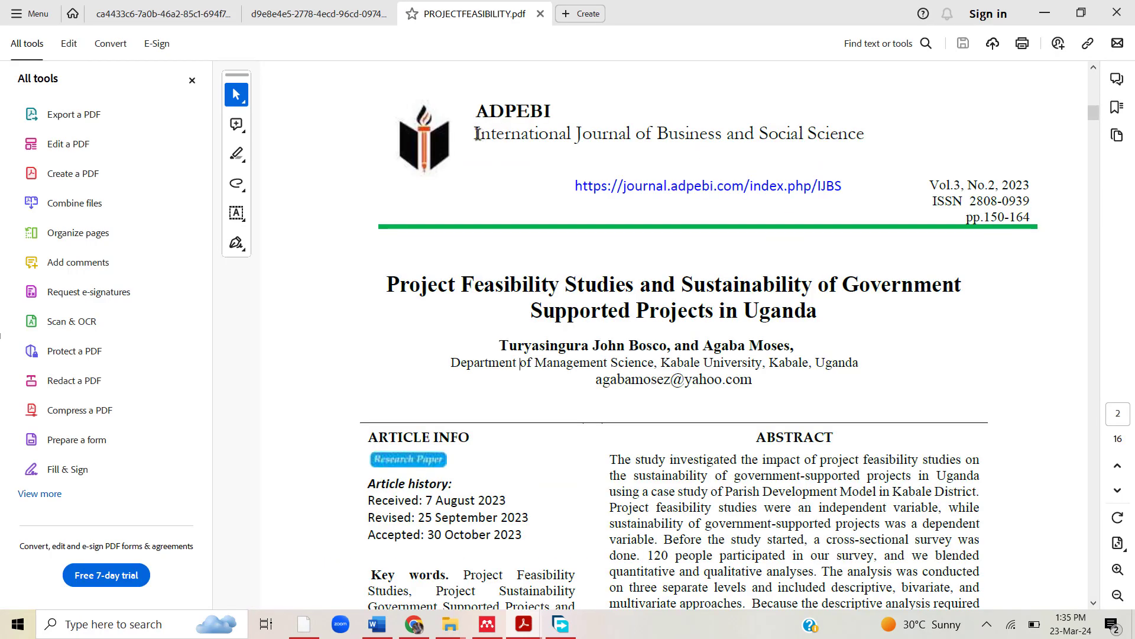
{"action": "left_click_drag", "start_coordinate": [474, 135], "coordinate": [866, 138]}
{"action": "key", "text": "ctrl+c"}
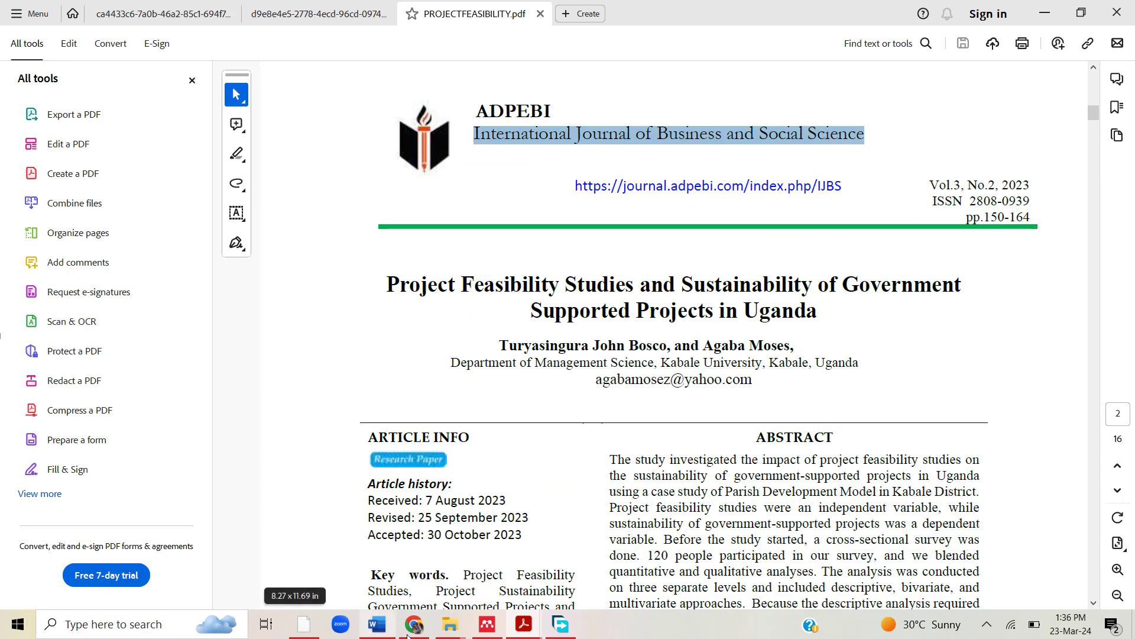
{"action": "left_click", "coordinate": [486, 624]}
{"action": "left_click", "coordinate": [250, 380]}
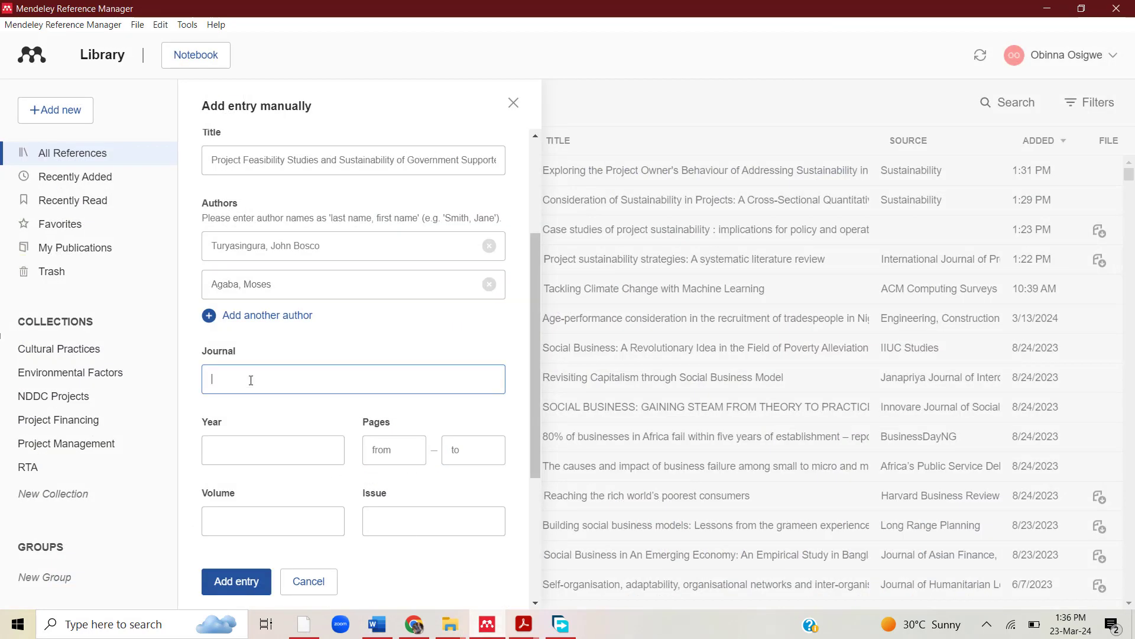
{"action": "key", "text": "ctrl+v"}
Check the publication details in the PDF header and set the entry's year to 2023, volume to 3 and issue to 2
{"action": "left_click", "coordinate": [256, 446]}
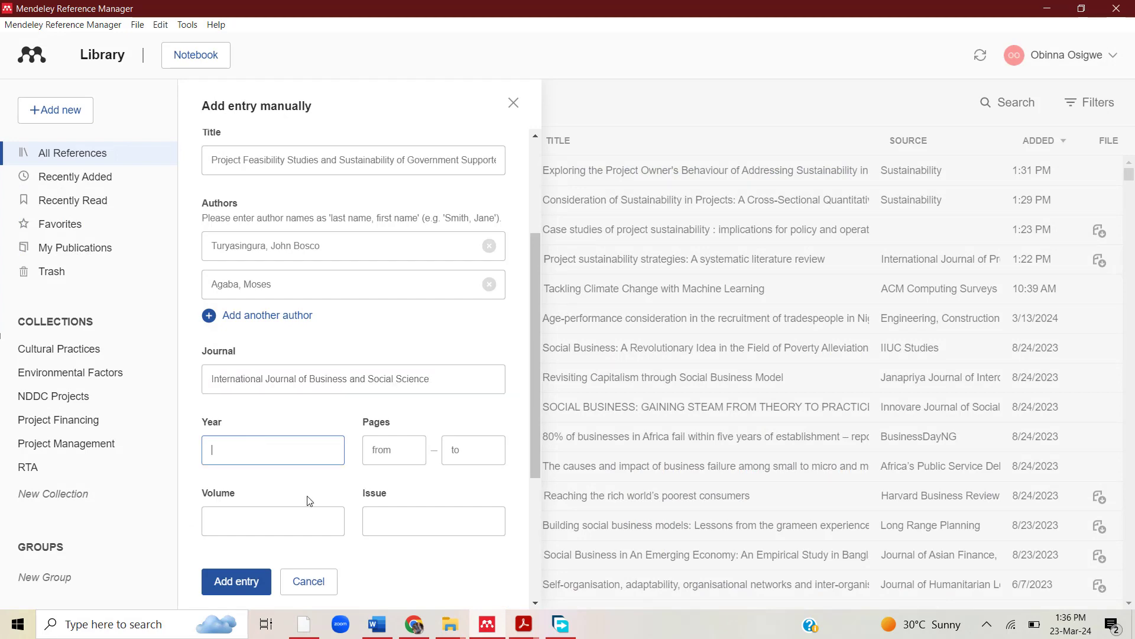
{"action": "left_click", "coordinate": [486, 623]}
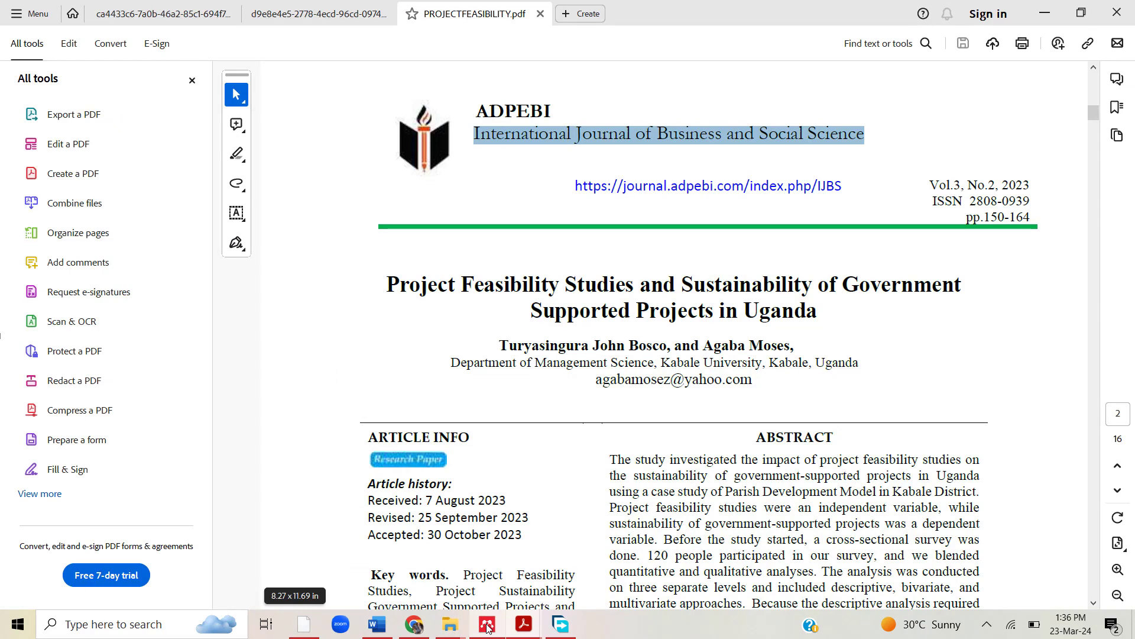
{"action": "left_click", "coordinate": [487, 625]}
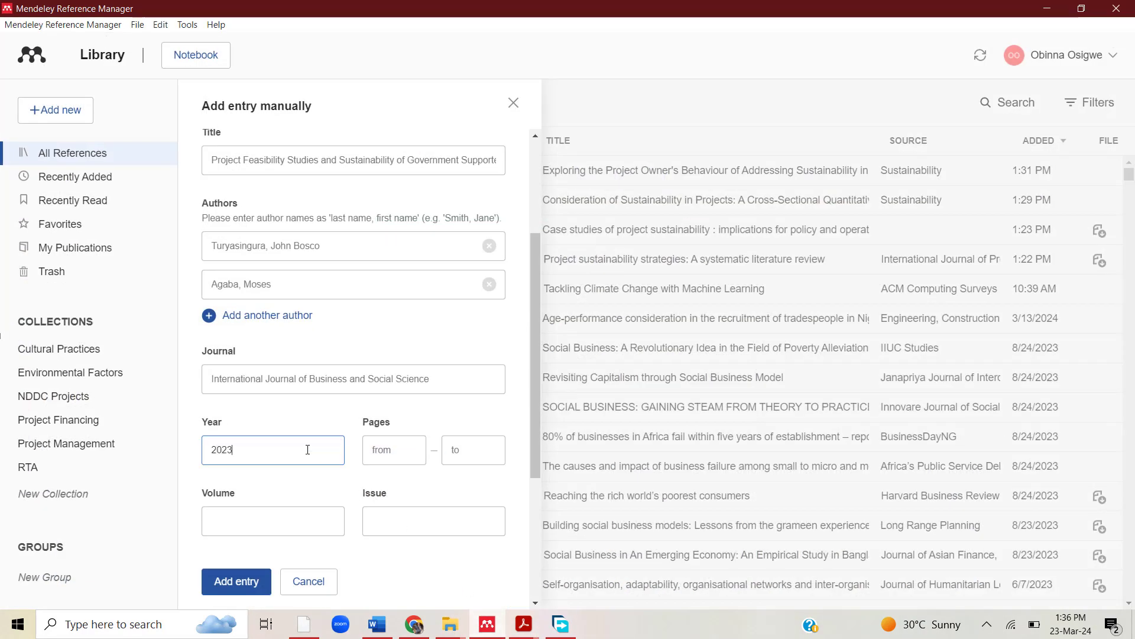
{"action": "left_click", "coordinate": [282, 522]}
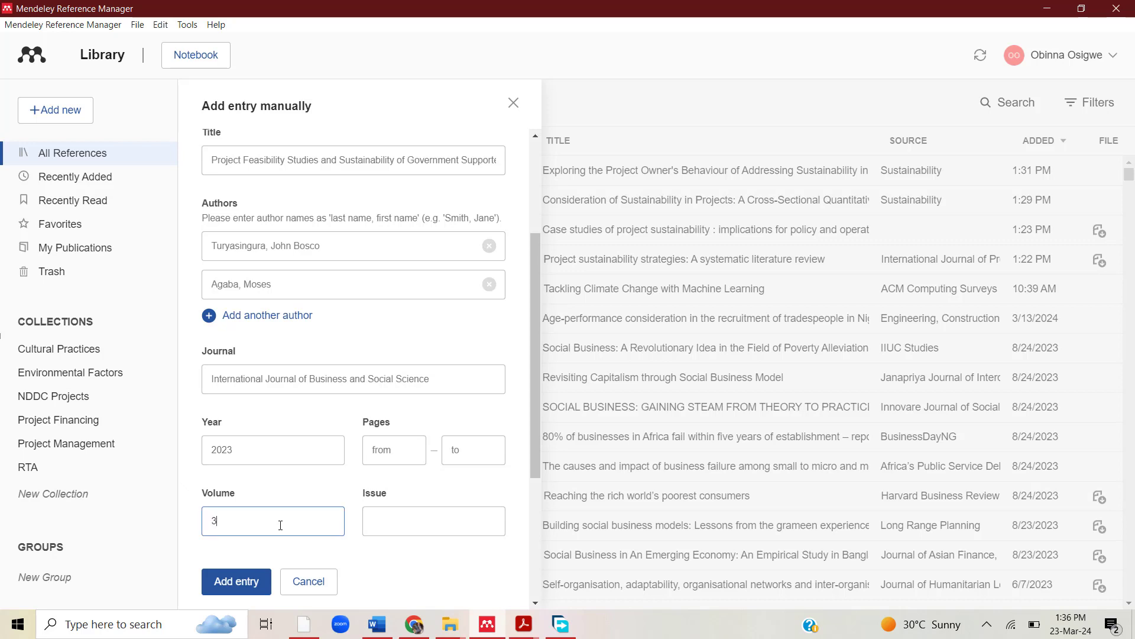
{"action": "left_click", "coordinate": [399, 524]}
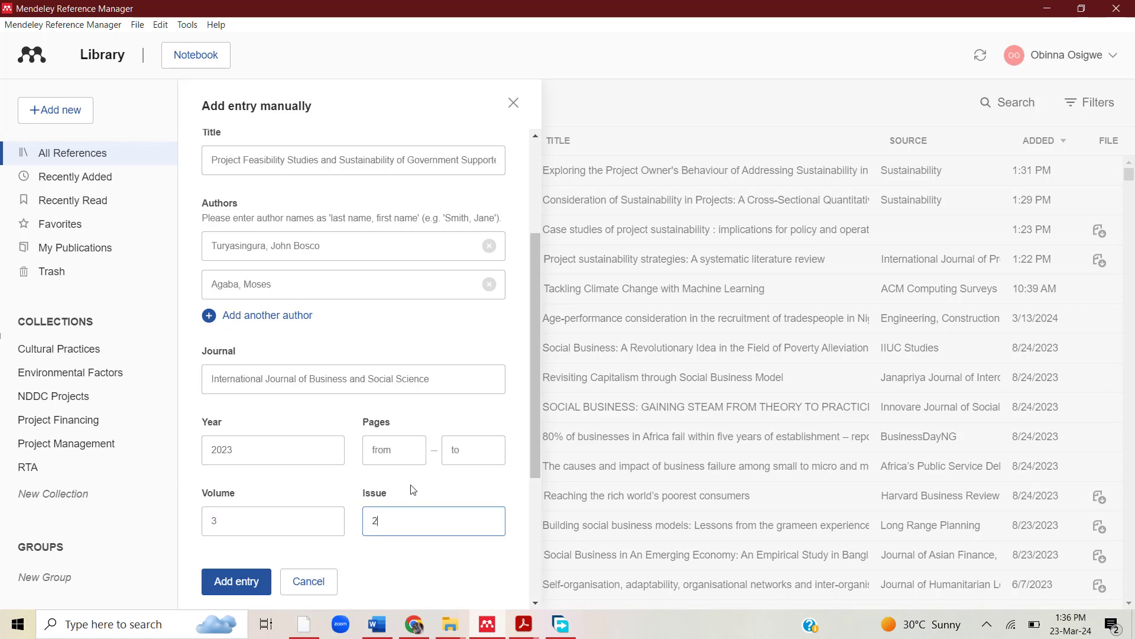
Check the article's first and last printed page numbers in the Acrobat PDF and set the Mendeley entry's pages to 150–164
{"action": "left_click", "coordinate": [398, 451]}
{"action": "left_click", "coordinate": [474, 452]}
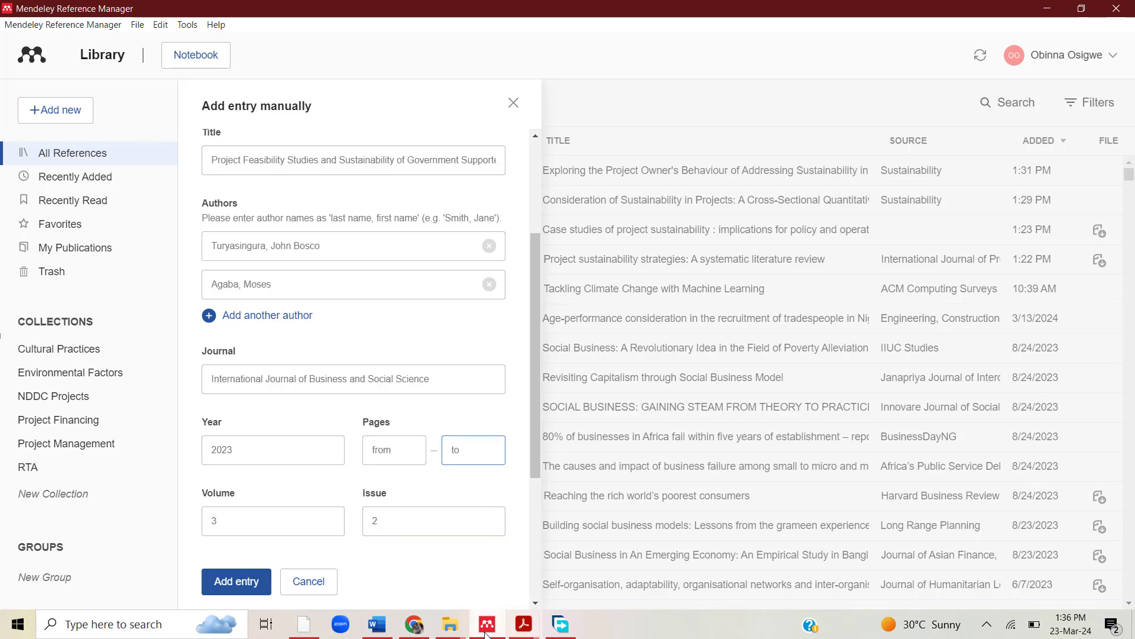
{"action": "left_click", "coordinate": [524, 624]}
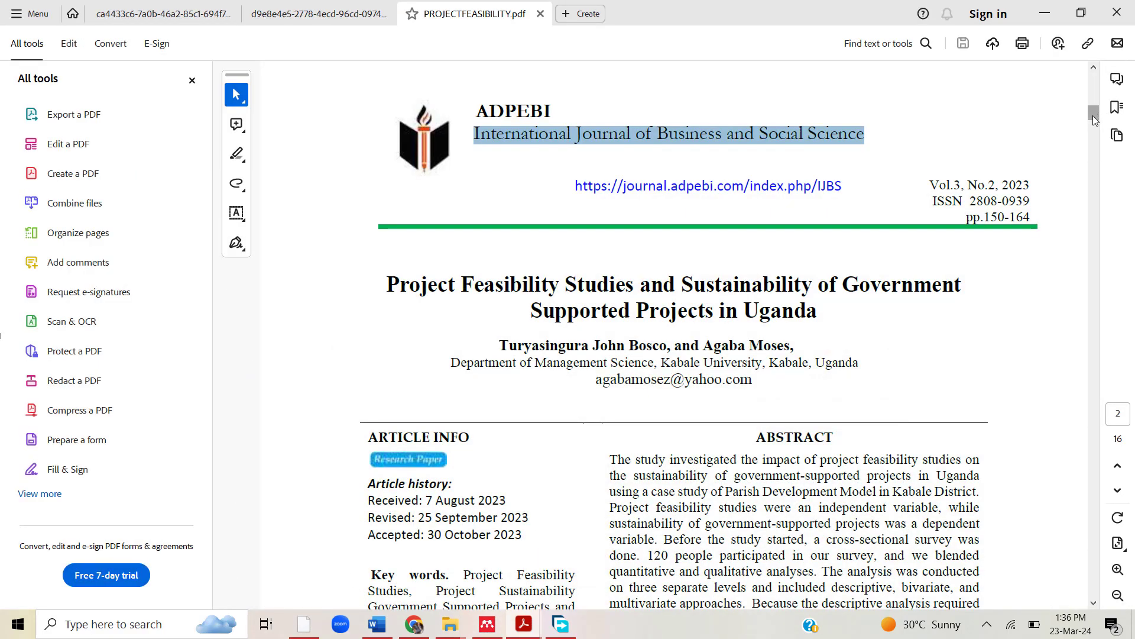
{"action": "left_click_drag", "start_coordinate": [1093, 115], "coordinate": [1096, 155]}
{"action": "left_click_drag", "start_coordinate": [1099, 149], "coordinate": [1098, 146]}
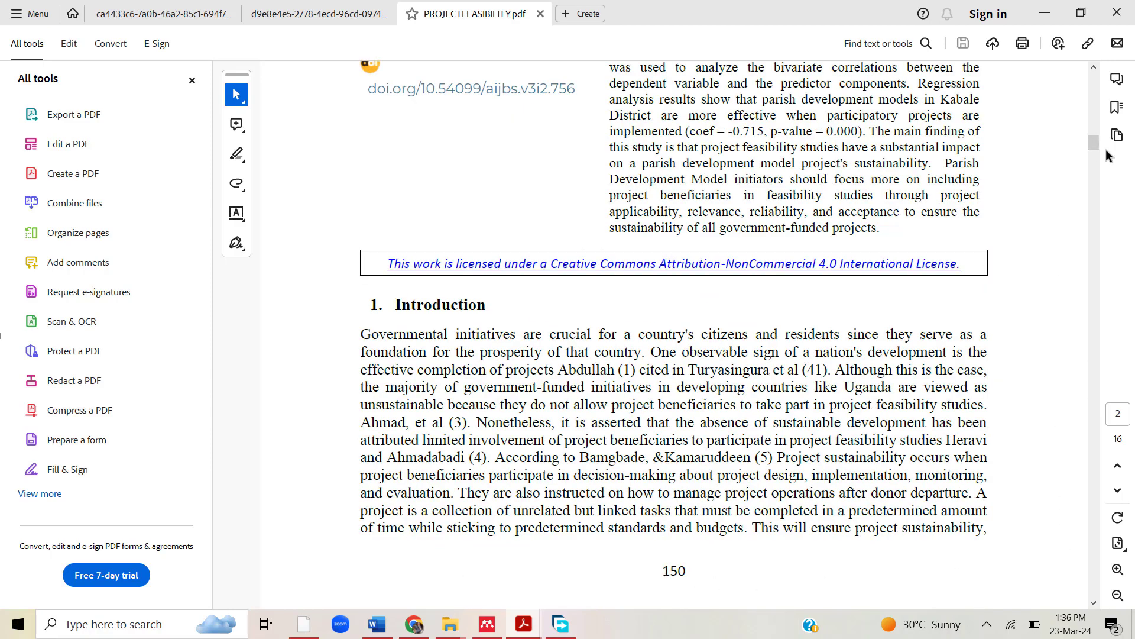
{"action": "left_click_drag", "start_coordinate": [1093, 145], "coordinate": [1093, 602]}
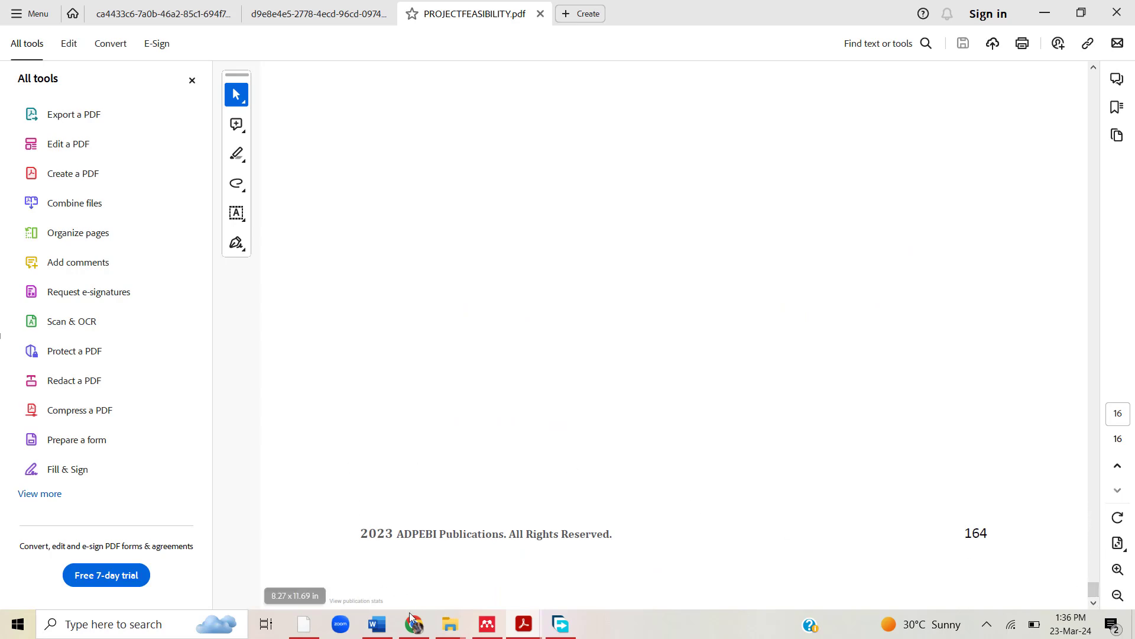
{"action": "left_click", "coordinate": [413, 624]}
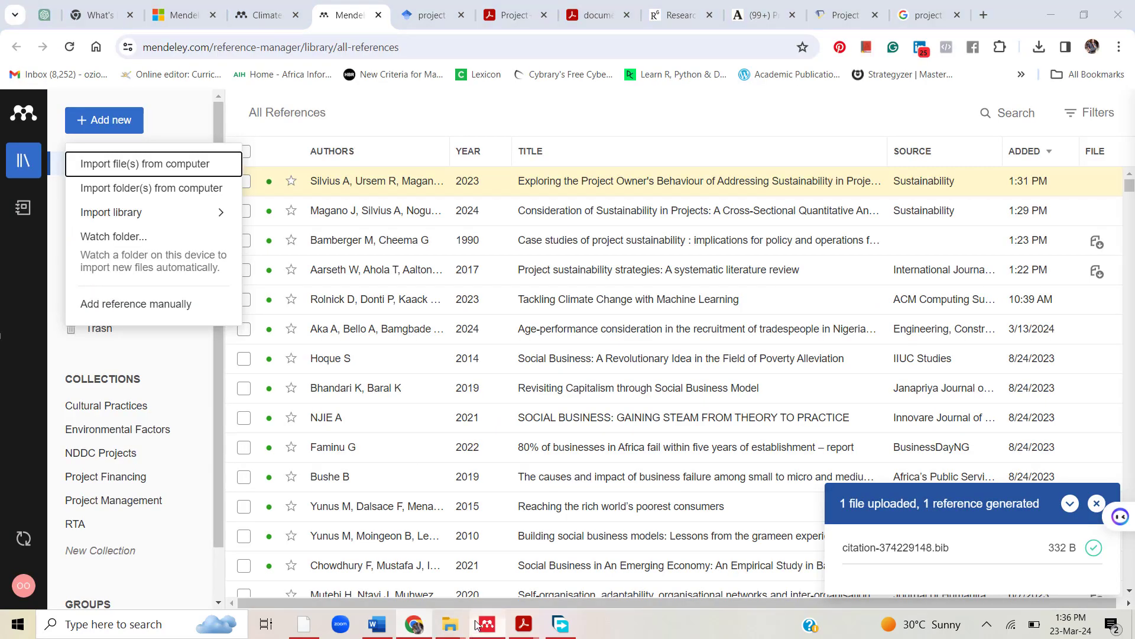
{"action": "left_click", "coordinate": [486, 624]}
{"action": "left_click", "coordinate": [394, 452]}
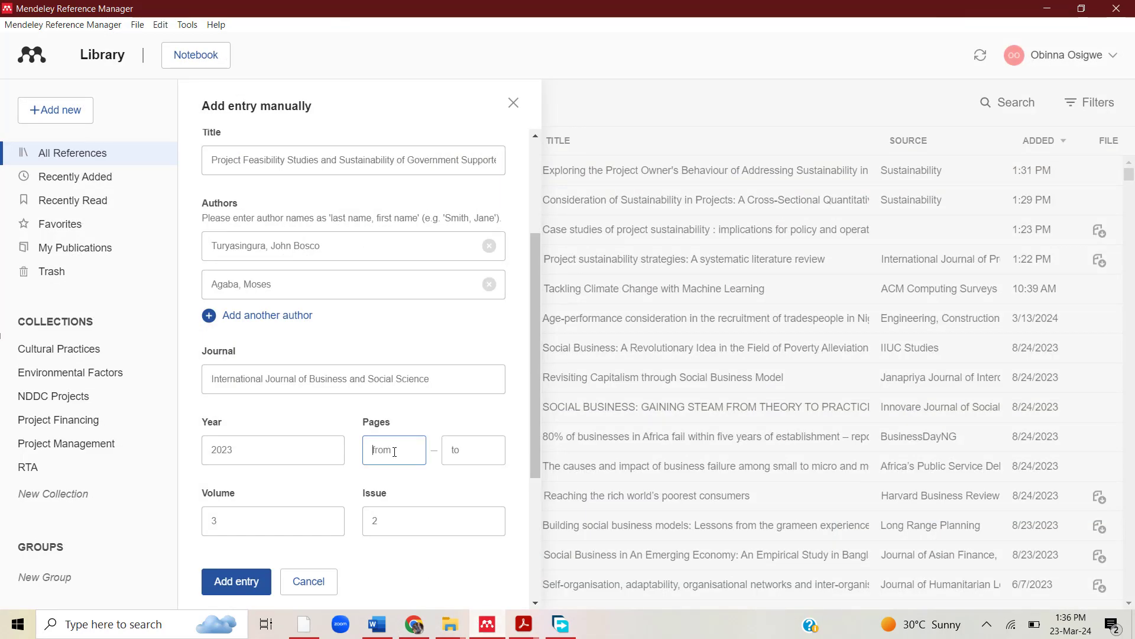
{"action": "type", "text": "150"}
{"action": "key", "text": "Tab"}
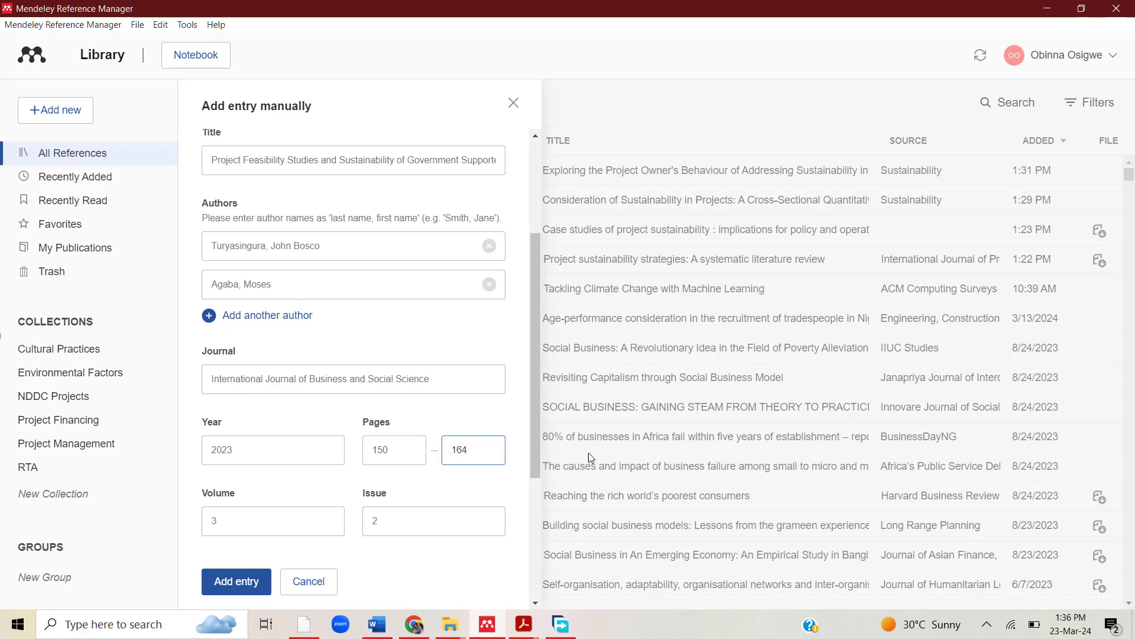
Check the article history dates on page 2 of PROJECTFEASIBILITY.pdf in Acrobat for the entry's month and day
{"action": "left_click_drag", "start_coordinate": [536, 473], "coordinate": [535, 579]}
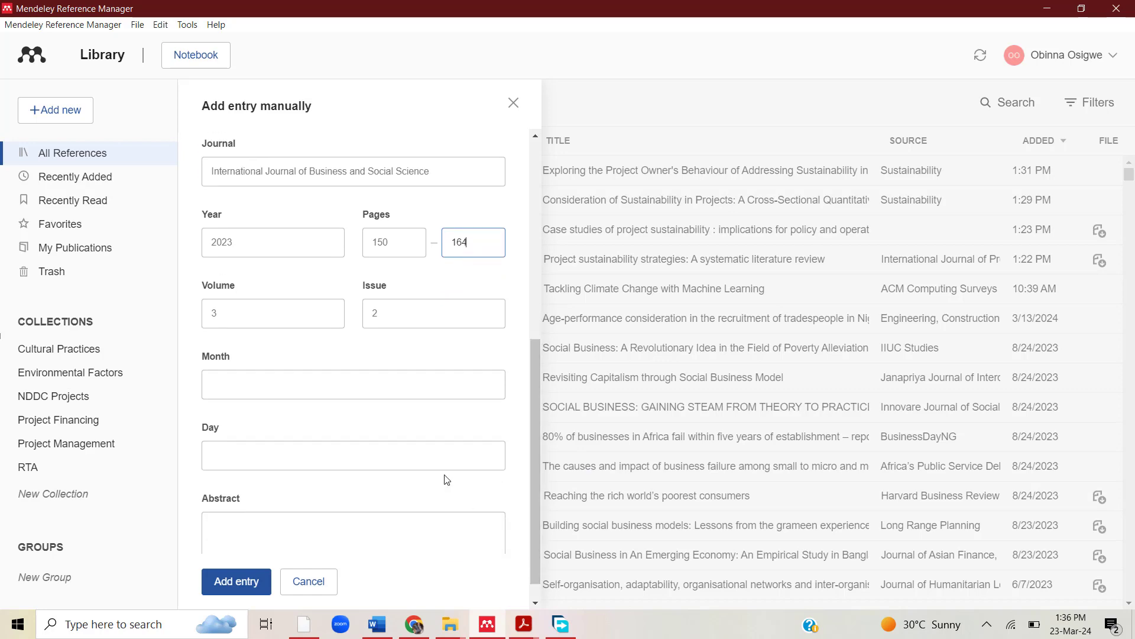
{"action": "left_click", "coordinate": [486, 630]}
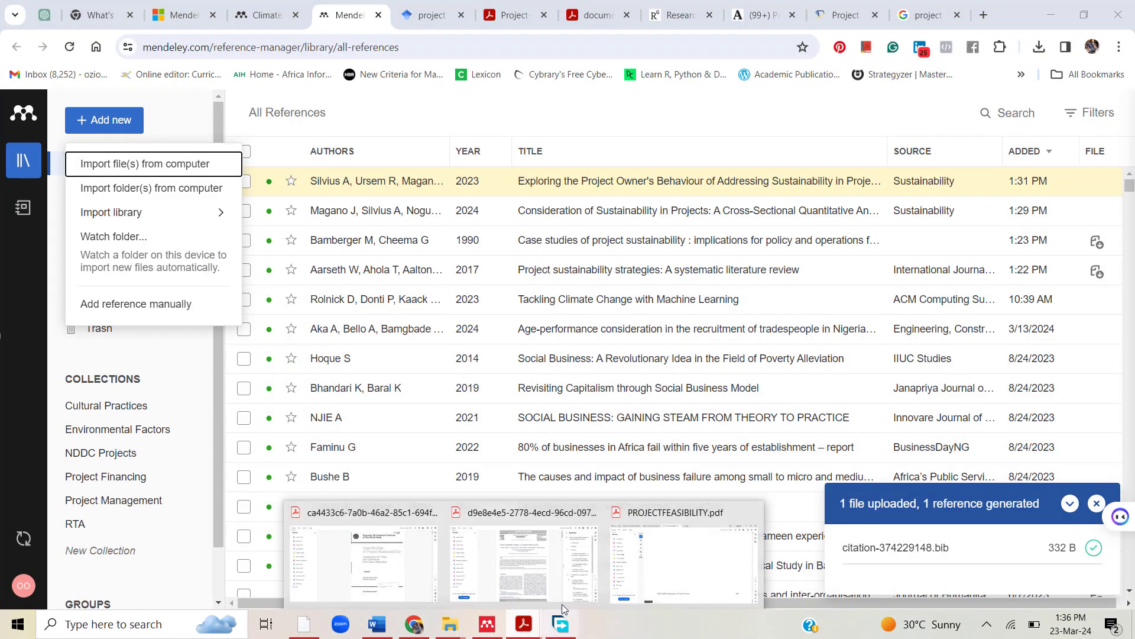
{"action": "left_click", "coordinate": [689, 517]}
{"action": "scroll", "coordinate": [762, 377], "scroll_direction": "up", "scroll_amount": 20}
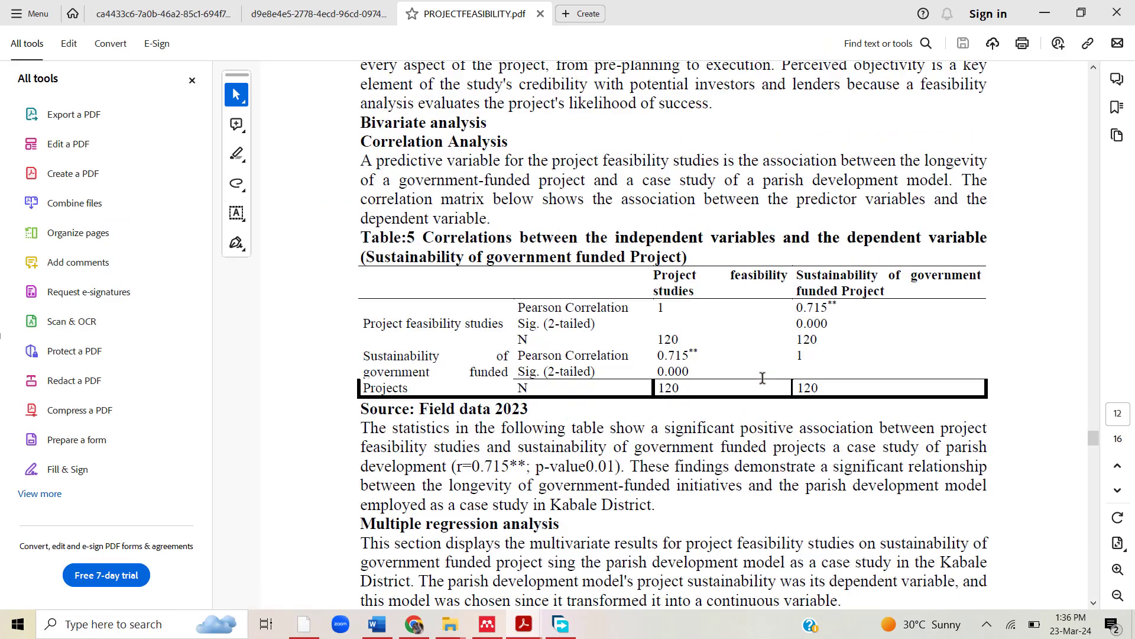
{"action": "left_click_drag", "start_coordinate": [1094, 399], "coordinate": [1076, 80]}
{"action": "scroll", "coordinate": [971, 230], "scroll_direction": "down", "scroll_amount": 10}
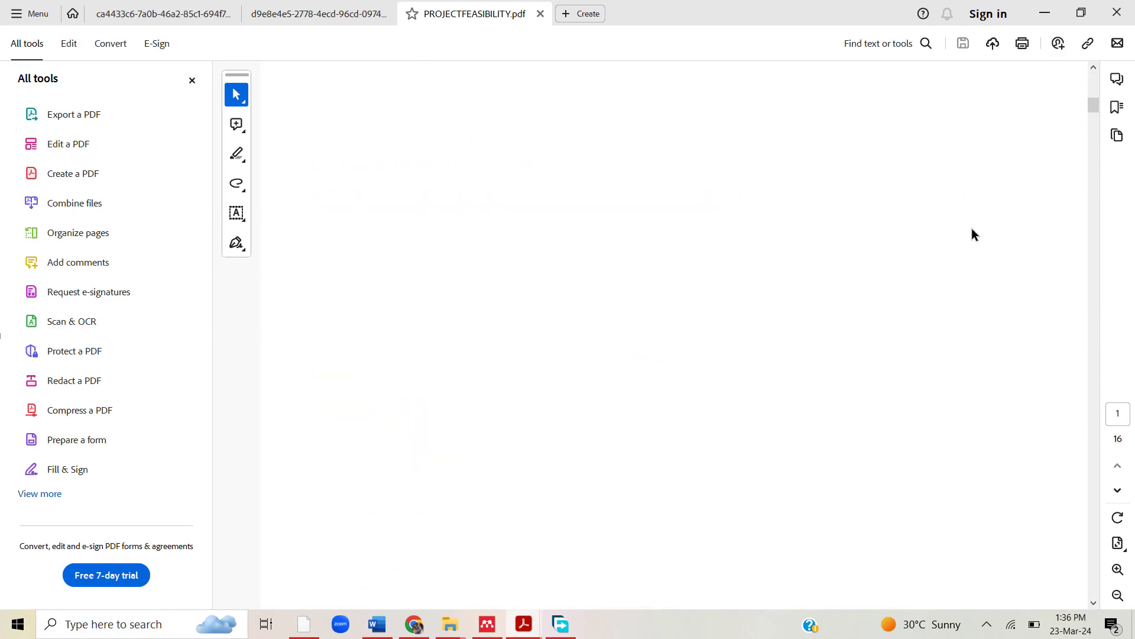
{"action": "scroll", "coordinate": [971, 228], "scroll_direction": "down", "scroll_amount": 10}
{"action": "scroll", "coordinate": [978, 201], "scroll_direction": "up", "scroll_amount": 4}
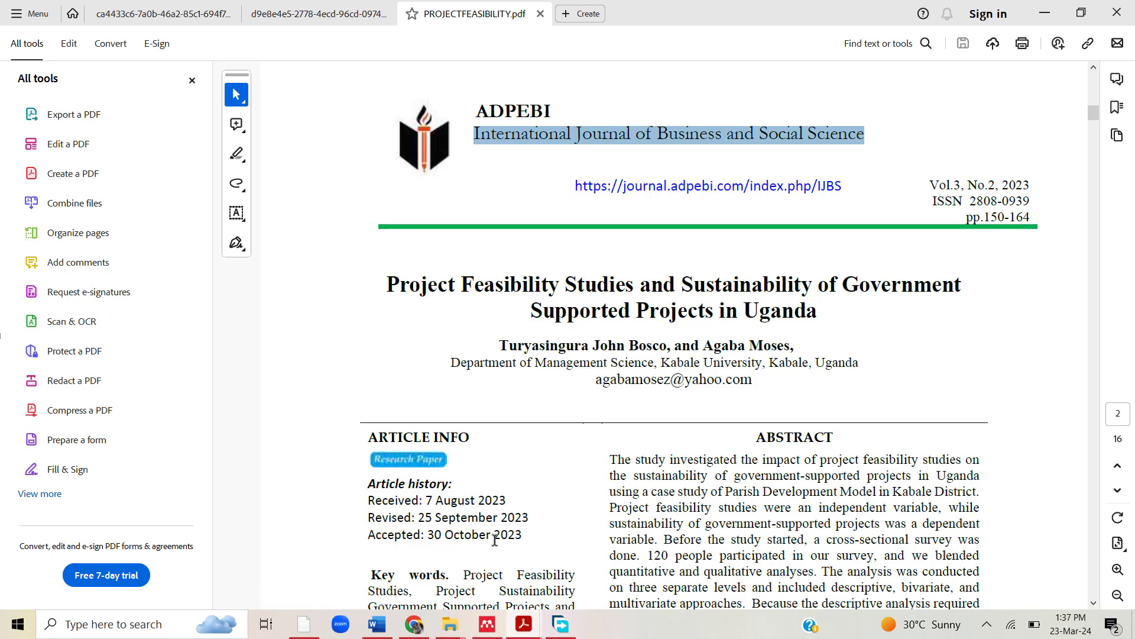
Set the manual entry's month to 10 and day to 30 in Mendeley Reference Manager
{"action": "left_click", "coordinate": [489, 629]}
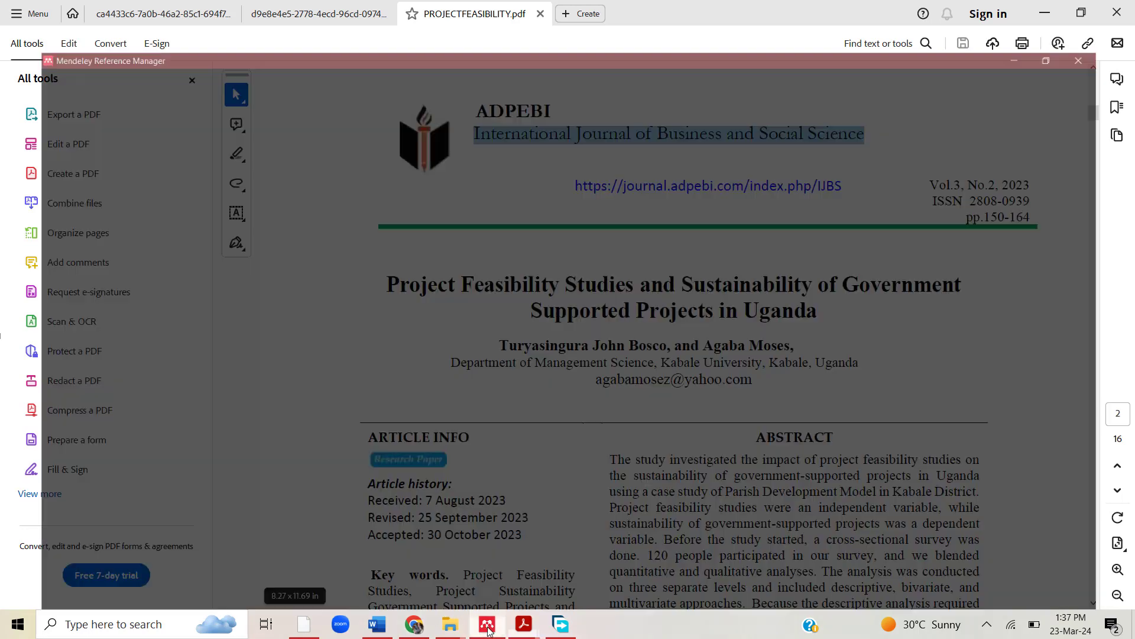
{"action": "left_click", "coordinate": [305, 377]}
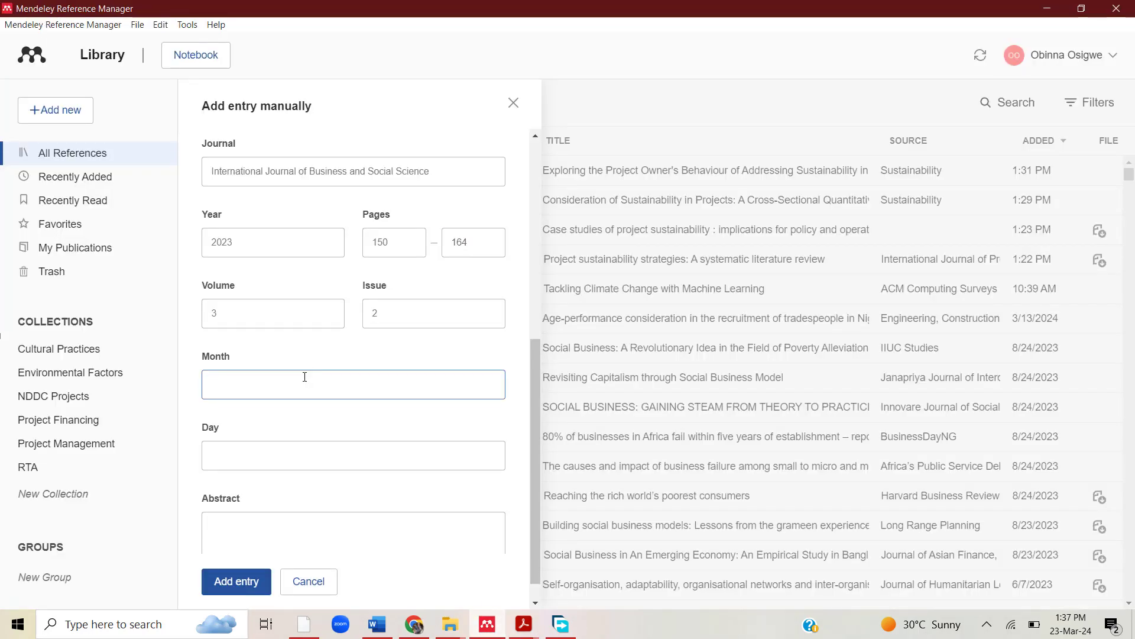
{"action": "key", "text": "Tab"}
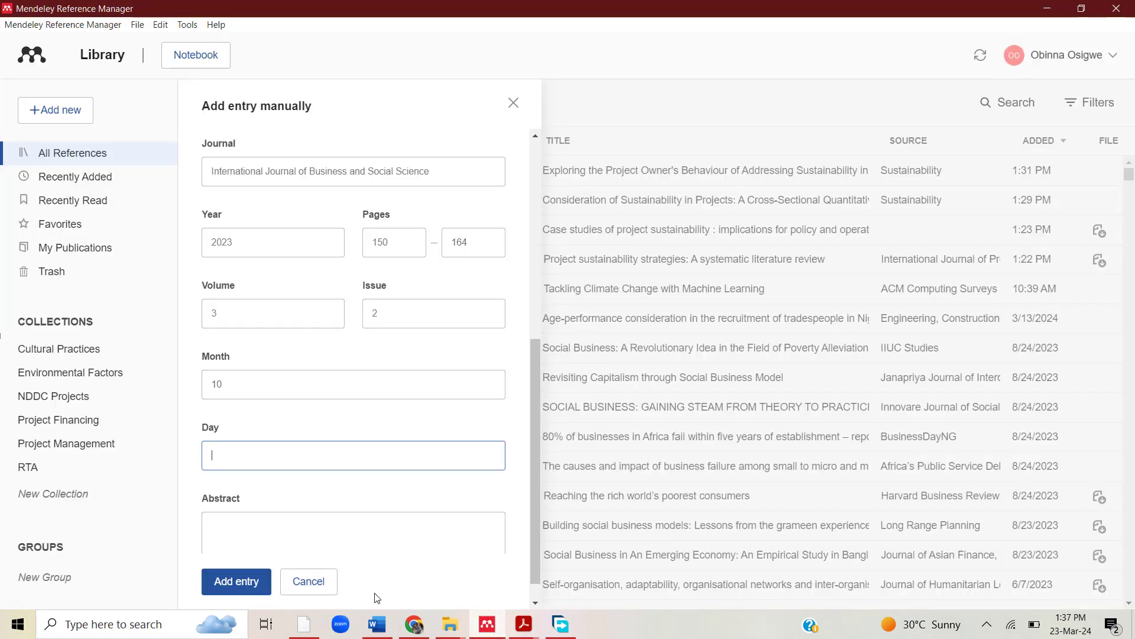
{"action": "left_click", "coordinate": [422, 629]}
{"action": "left_click", "coordinate": [422, 630]}
Copy the full abstract text from page 2 of the Acrobat PDF into the Mendeley entry's abstract
{"action": "left_click_drag", "start_coordinate": [533, 456], "coordinate": [541, 509]}
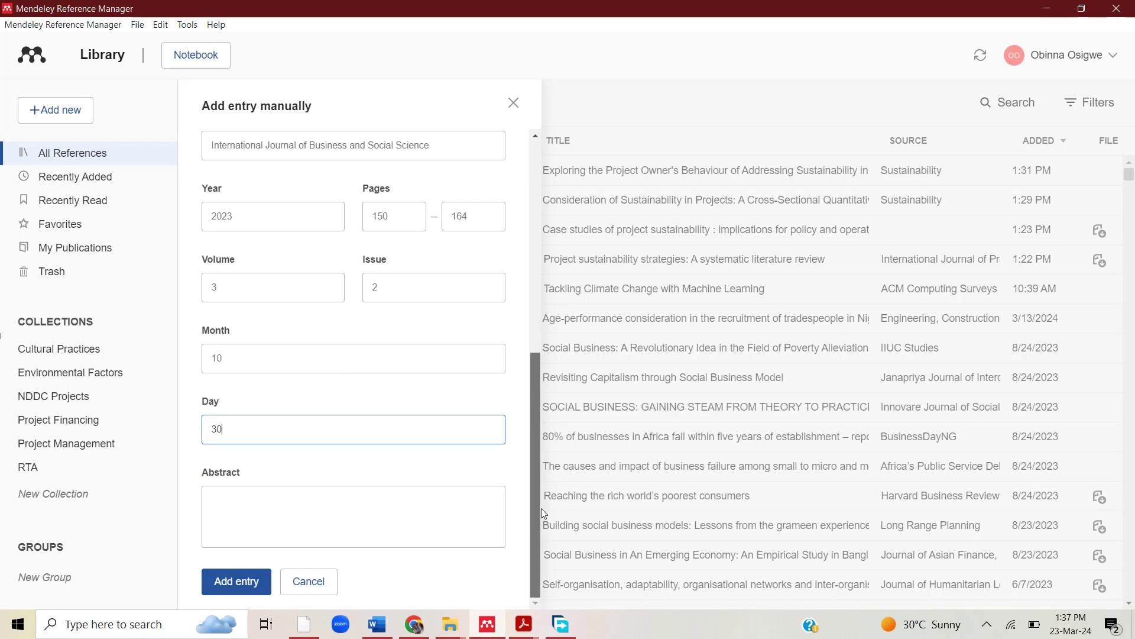
{"action": "left_click", "coordinate": [523, 631]}
{"action": "left_click", "coordinate": [664, 540]}
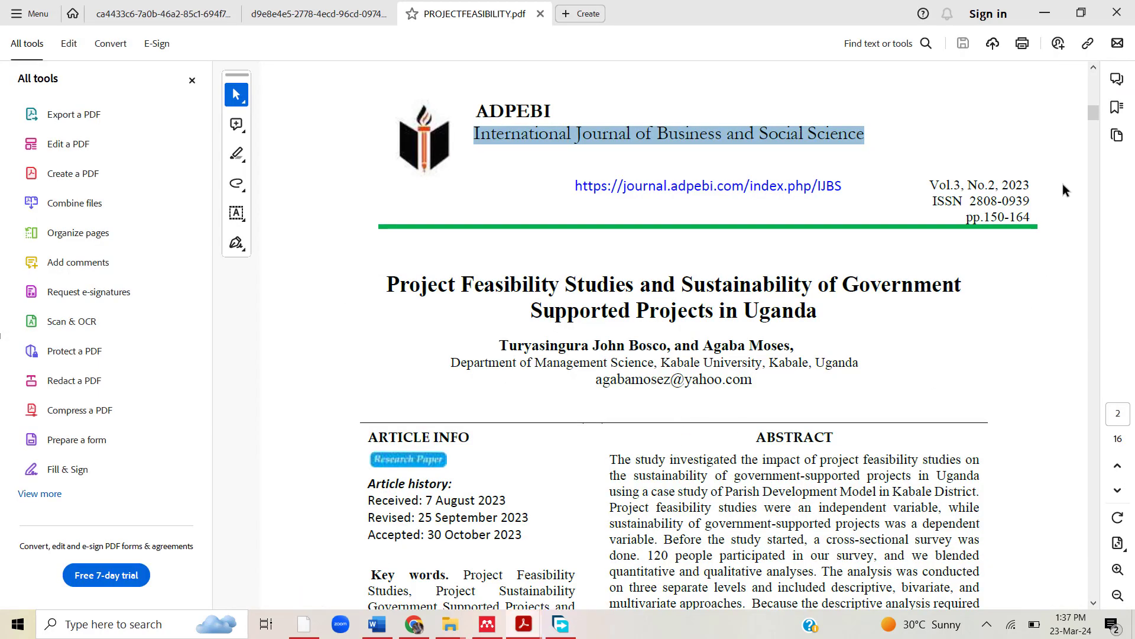
{"action": "scroll", "coordinate": [1088, 602], "scroll_direction": "down", "scroll_amount": 8}
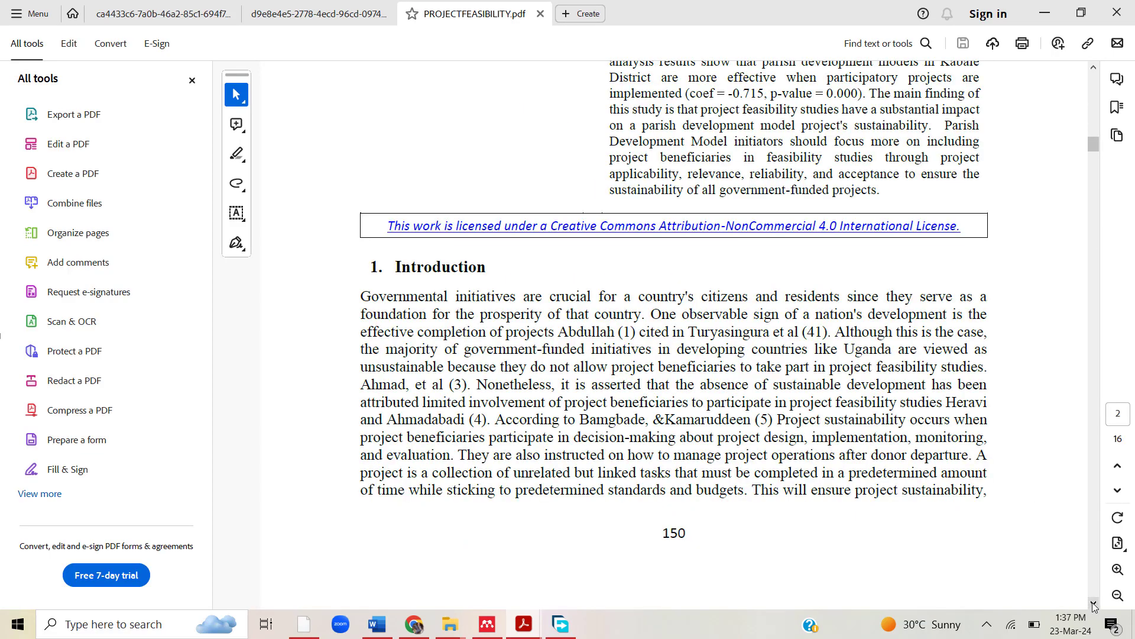
{"action": "left_click_drag", "start_coordinate": [1093, 145], "coordinate": [1093, 127]}
{"action": "left_click_drag", "start_coordinate": [611, 155], "coordinate": [885, 506]}
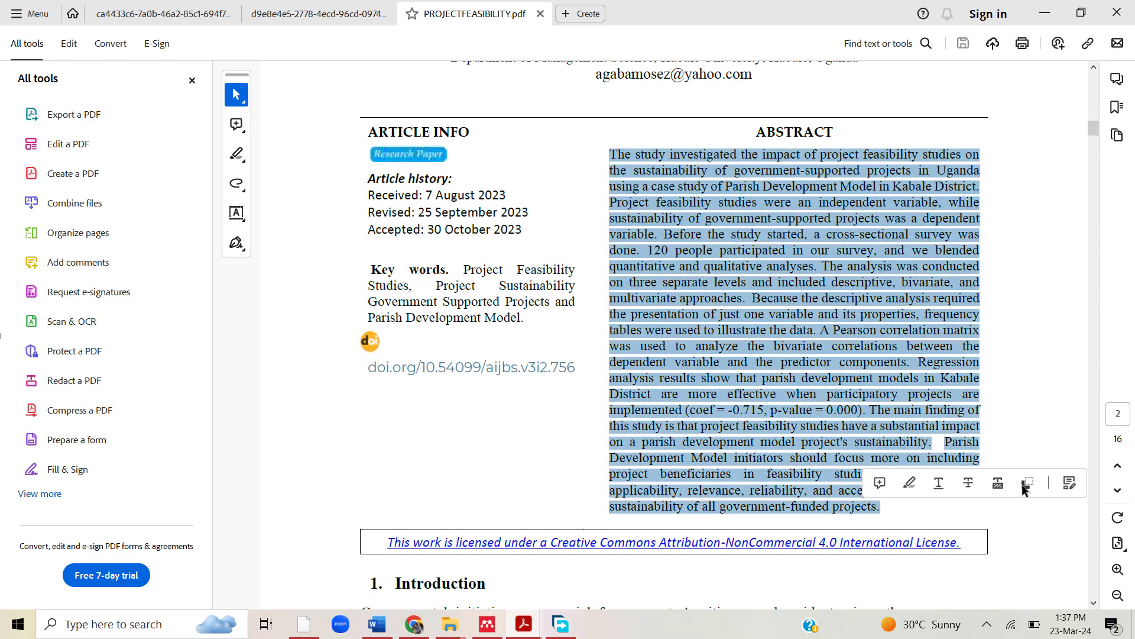
{"action": "left_click", "coordinate": [487, 624]}
{"action": "left_click", "coordinate": [322, 504]}
{"action": "key", "text": "ctrl+v"}
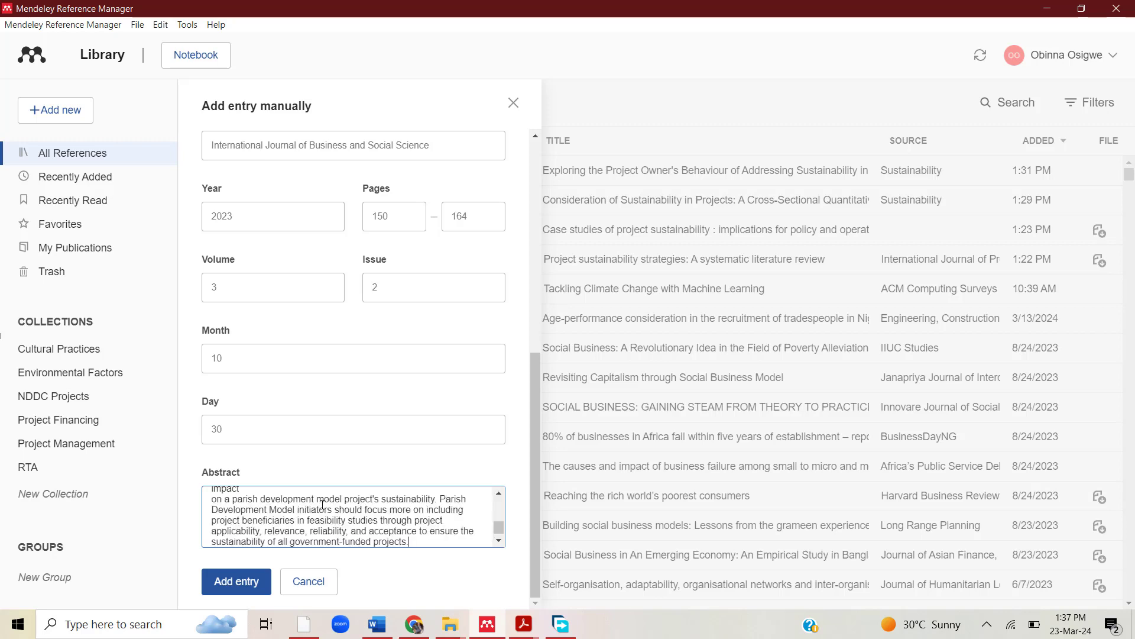
Review the pasted abstract from start to end and add the completed entry to the library
{"action": "scroll", "coordinate": [322, 503], "scroll_direction": "up", "scroll_amount": 10}
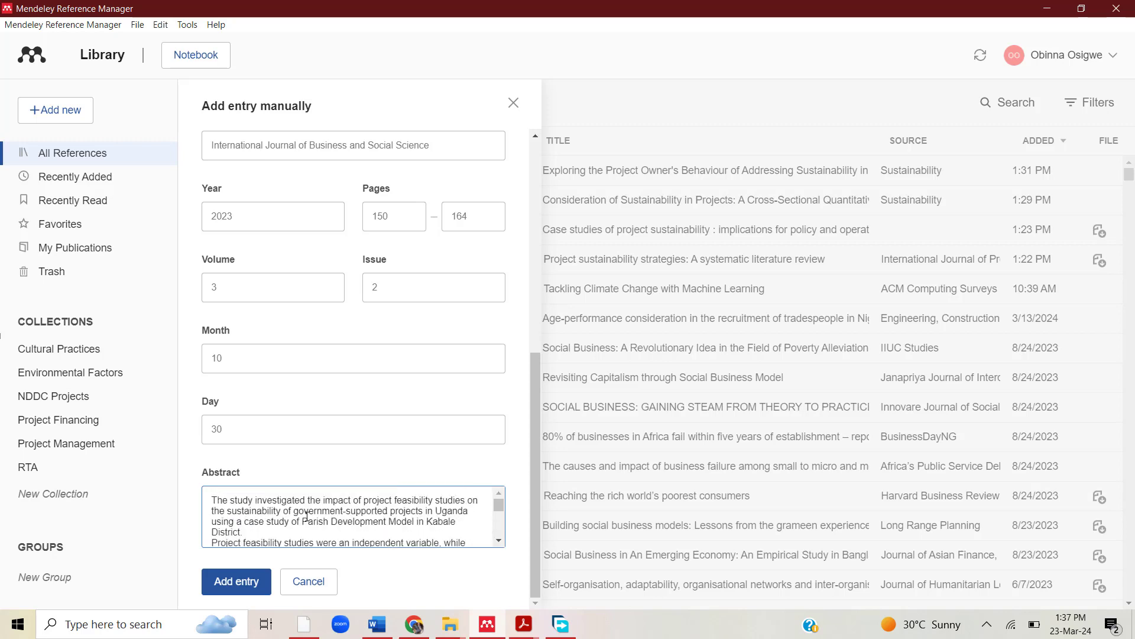
{"action": "scroll", "coordinate": [354, 518], "scroll_direction": "down", "scroll_amount": 10}
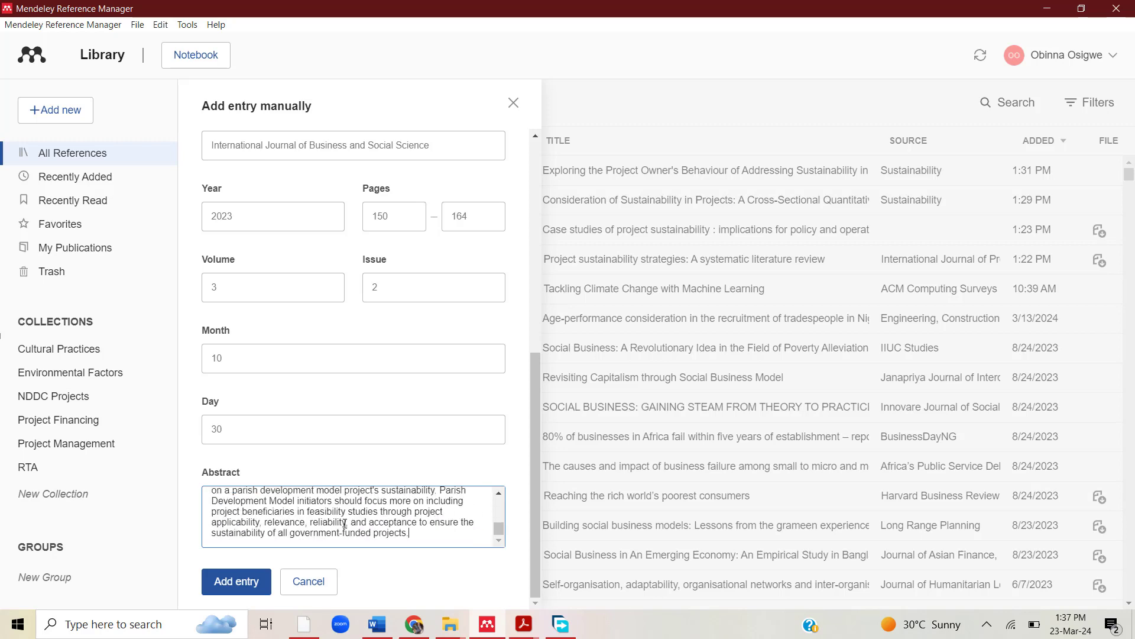
{"action": "left_click", "coordinate": [234, 583]}
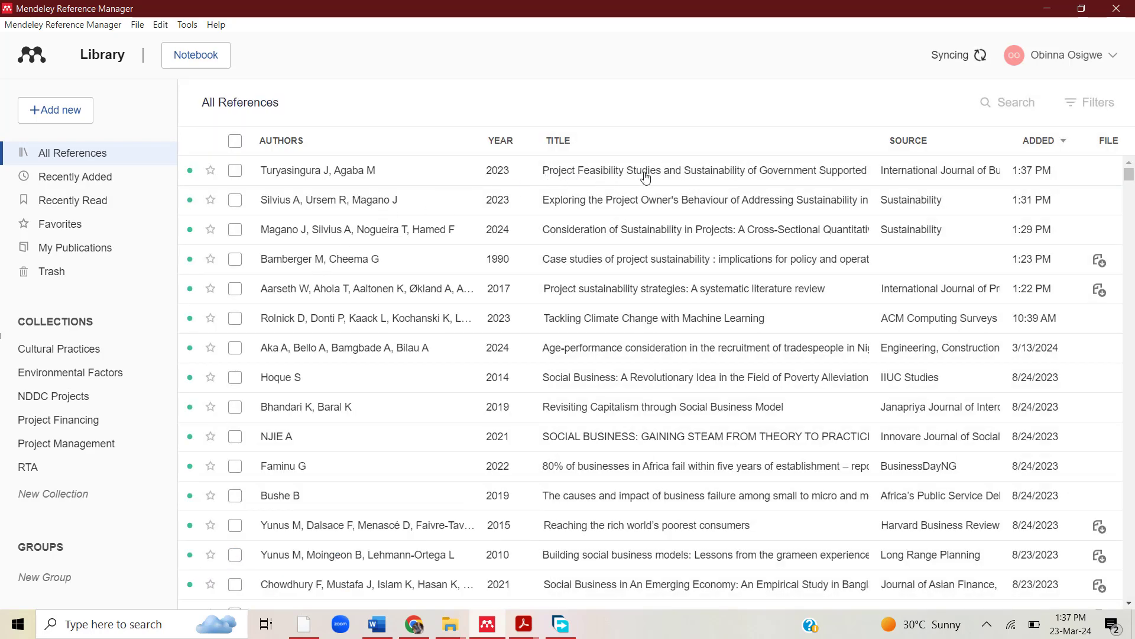
Check the new reference in Mendeley's web library in Chrome, then update the Mendeley Cite references in Word from the library
{"action": "left_click", "coordinate": [414, 624]}
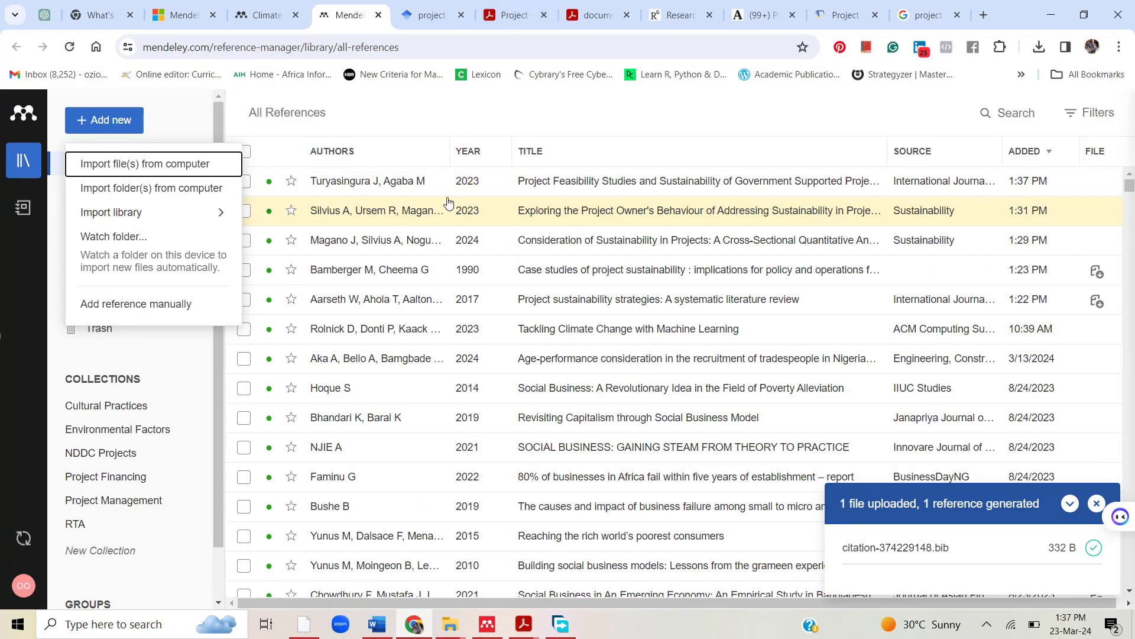
{"action": "left_click", "coordinate": [392, 624]}
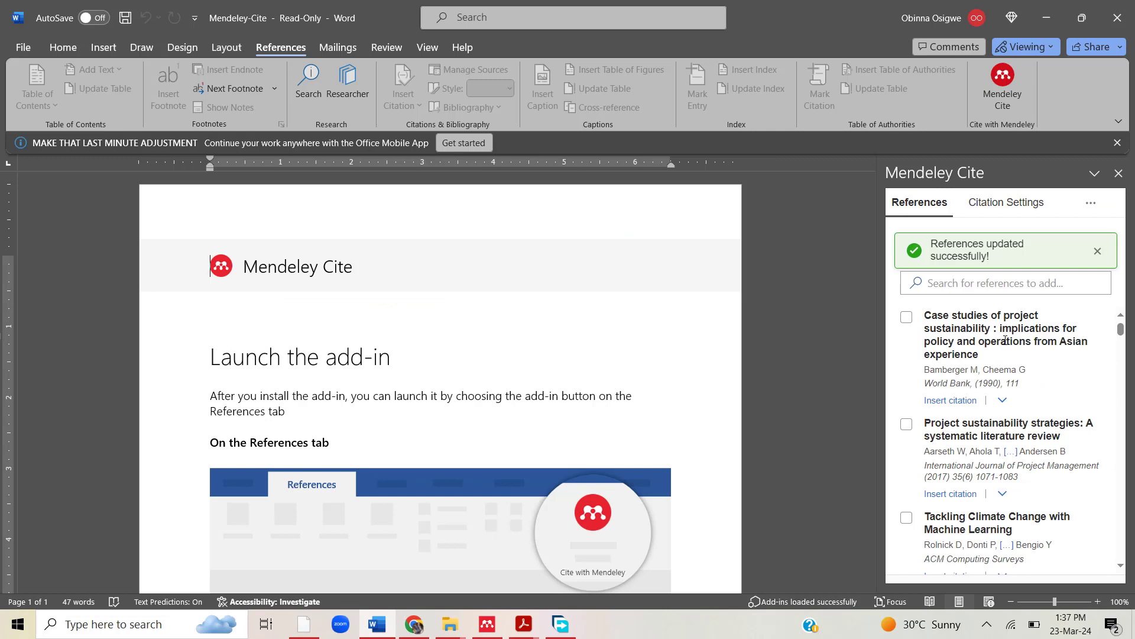
{"action": "left_click", "coordinate": [1098, 251]}
{"action": "left_click", "coordinate": [1091, 203]}
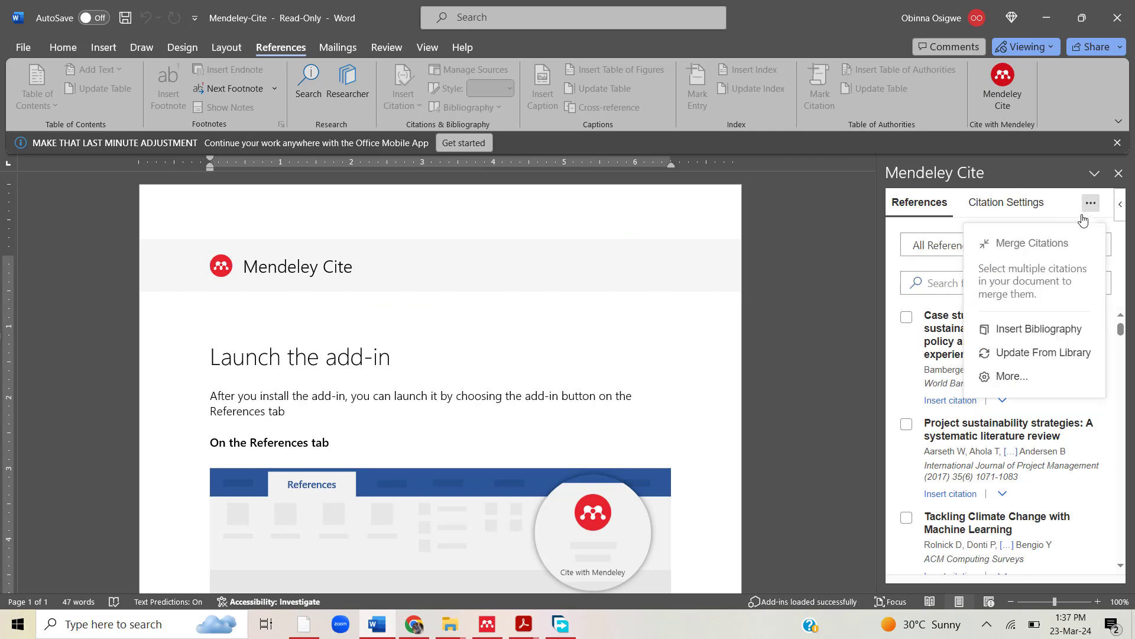
{"action": "left_click", "coordinate": [1042, 353]}
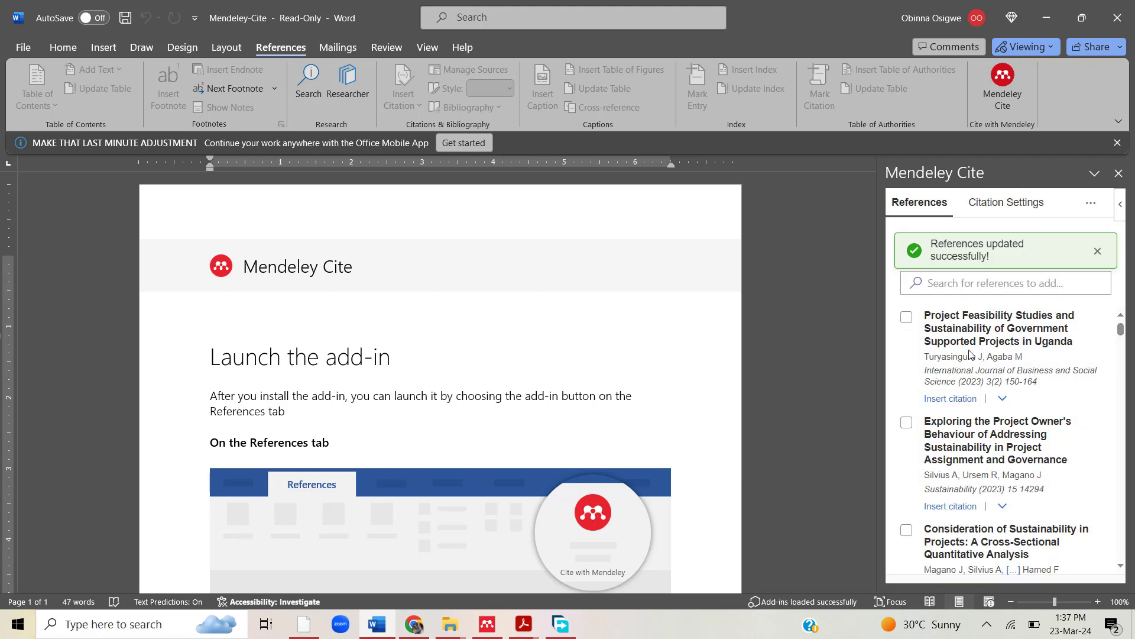
Search Mendeley's online article catalogue in Chrome for "Project Sustainability" and limit the results to open access
{"action": "left_click", "coordinate": [413, 624]}
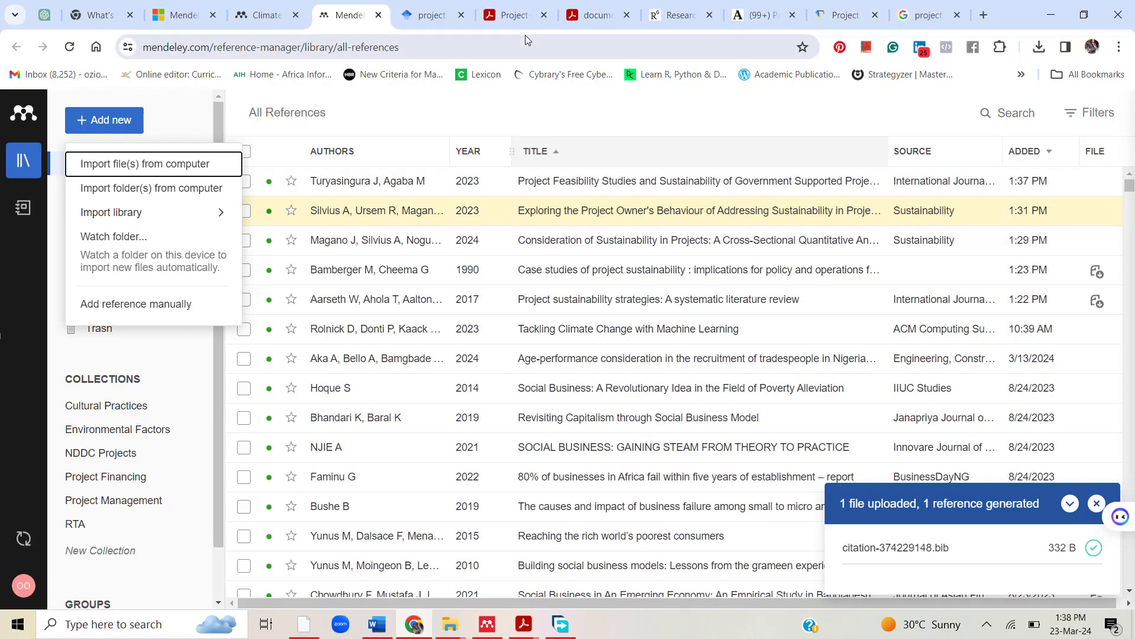
{"action": "left_click", "coordinate": [266, 15]}
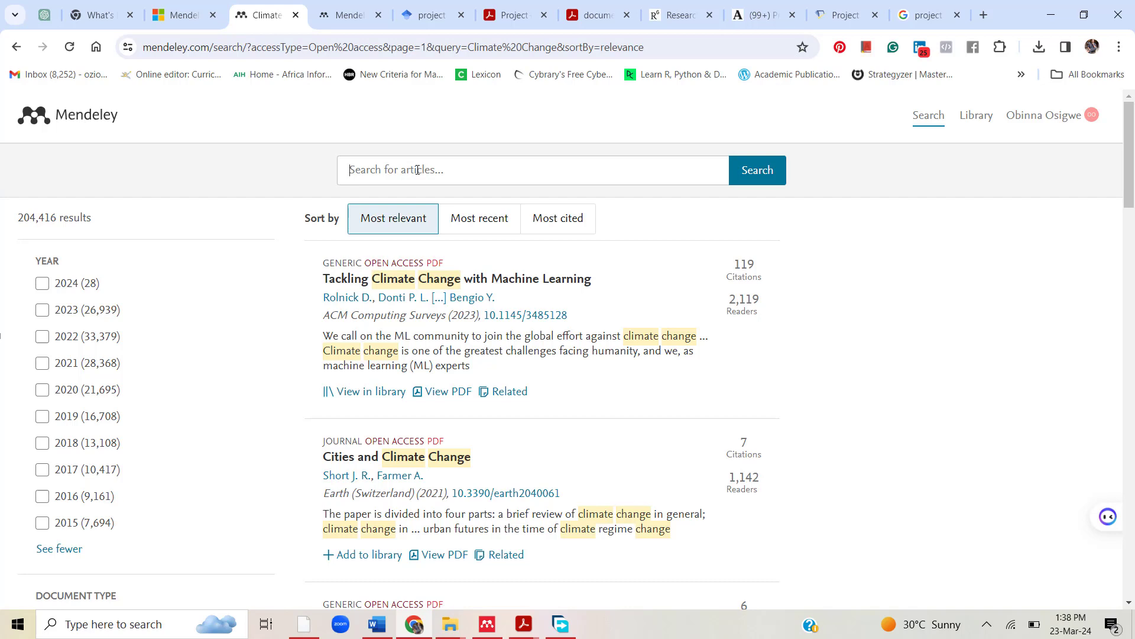
{"action": "type", "text": "Project Sustainabilit"}
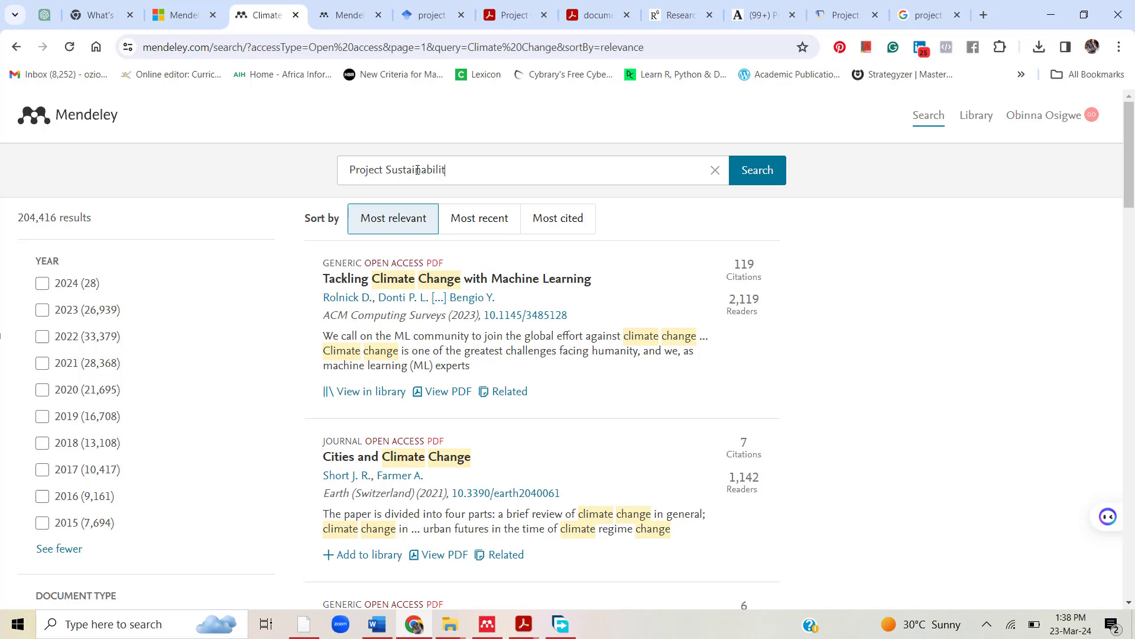
{"action": "type", "text": "y"}
{"action": "key", "text": "Return"}
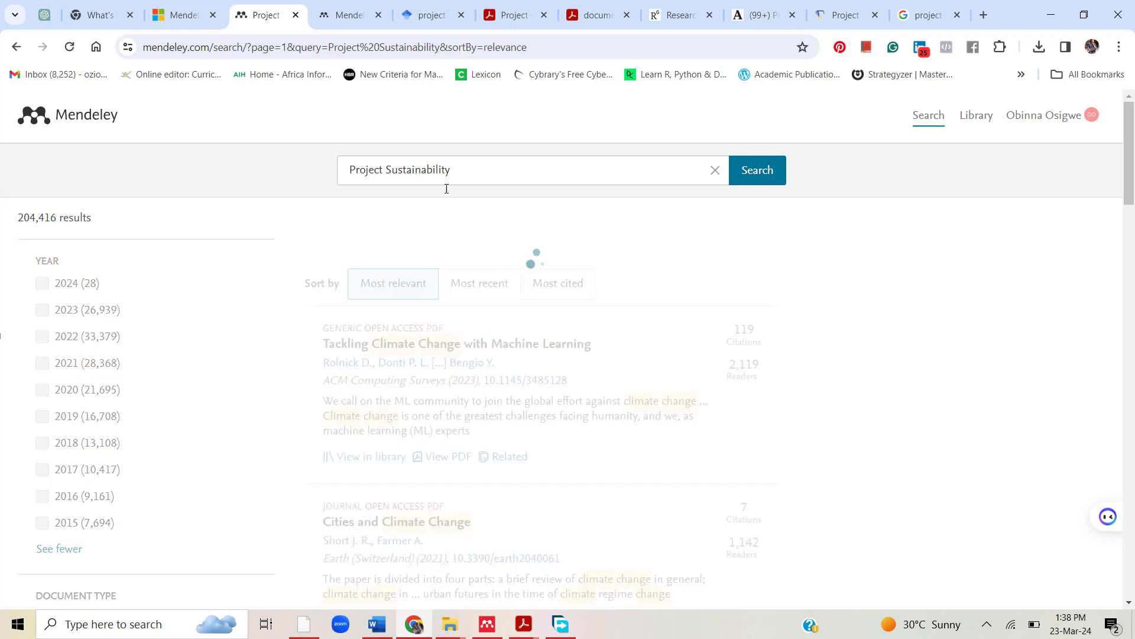
{"action": "scroll", "coordinate": [367, 380], "scroll_direction": "down", "scroll_amount": 6}
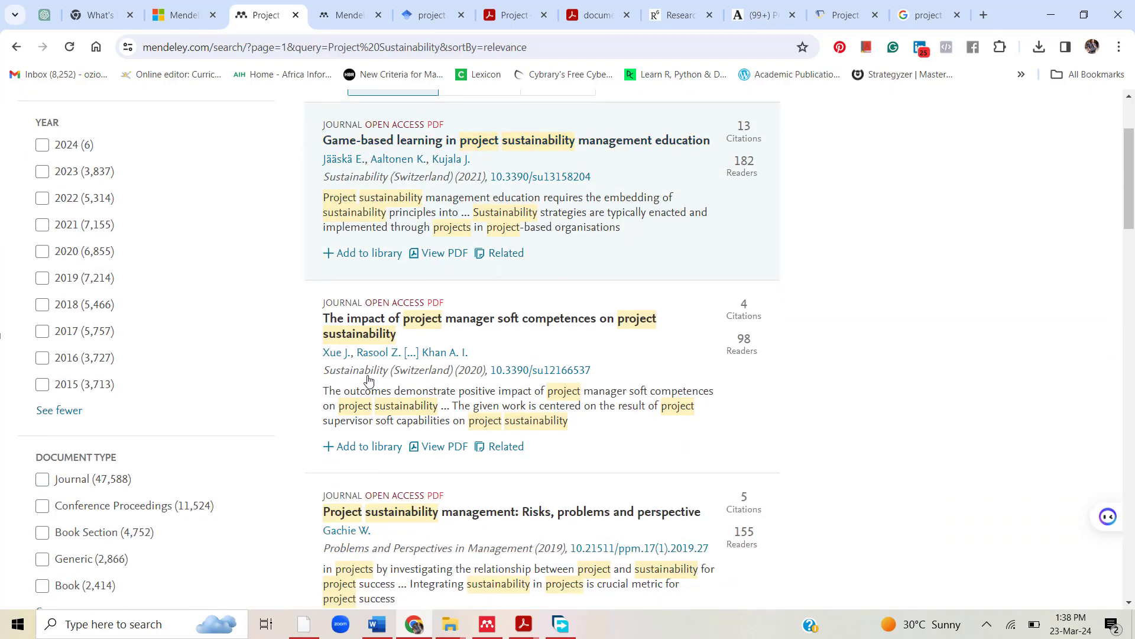
{"action": "scroll", "coordinate": [296, 404], "scroll_direction": "down", "scroll_amount": 15}
{"action": "scroll", "coordinate": [278, 395], "scroll_direction": "up", "scroll_amount": 2}
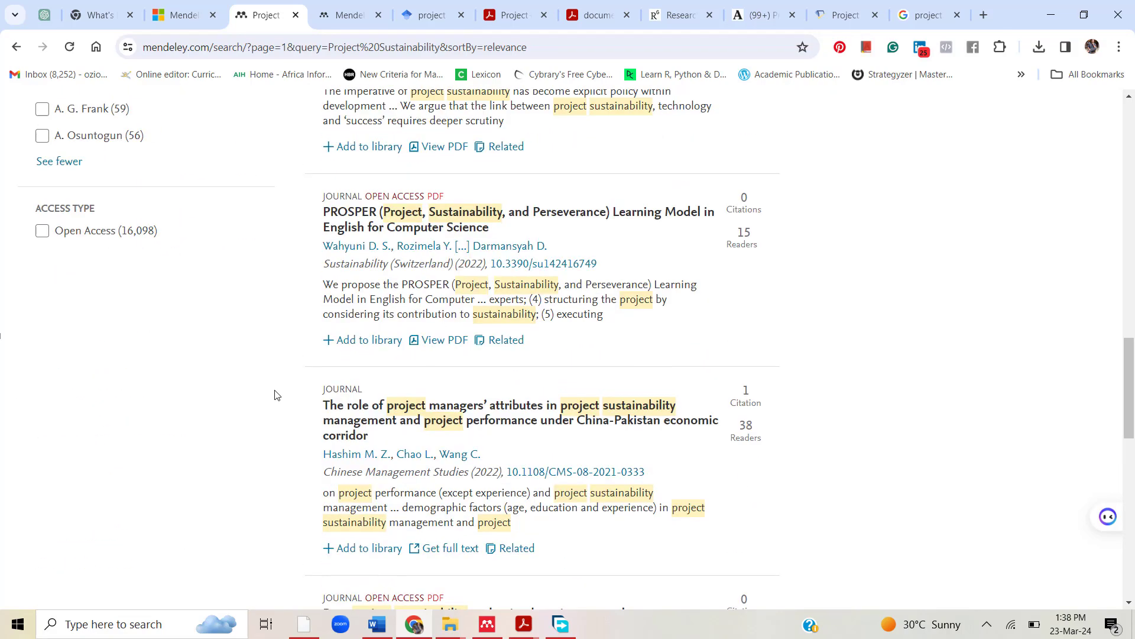
{"action": "left_click", "coordinate": [42, 257]}
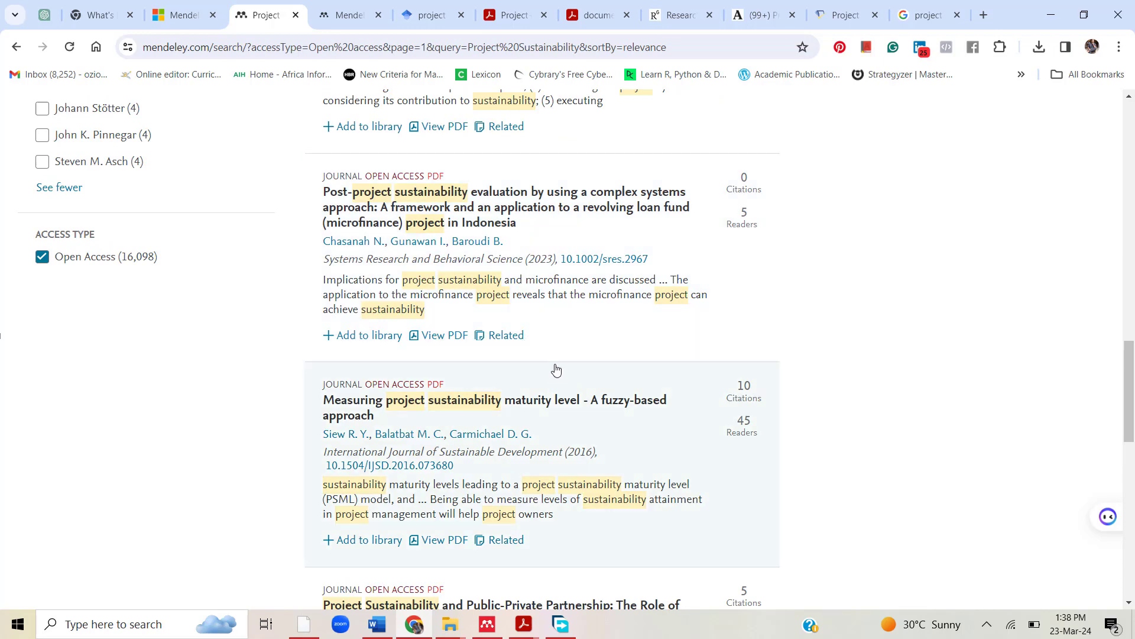
Open the article "Project Sustainability and Public-Private Partnership" and download its PDF with Free Download Manager
{"action": "scroll", "coordinate": [545, 390], "scroll_direction": "down", "scroll_amount": 3}
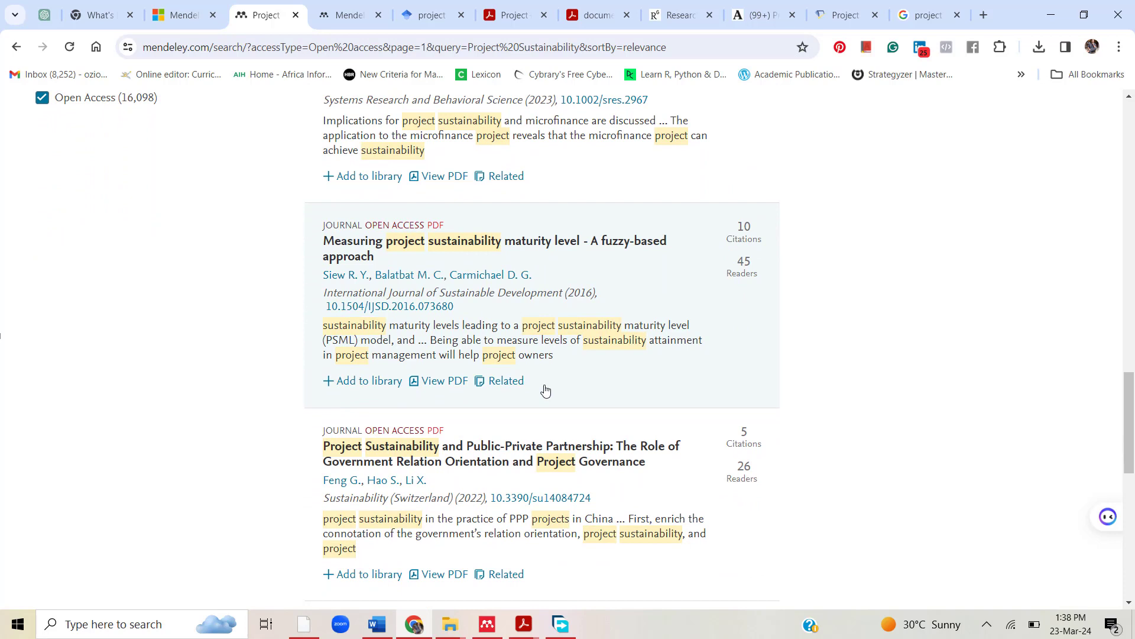
{"action": "left_click", "coordinate": [519, 451]}
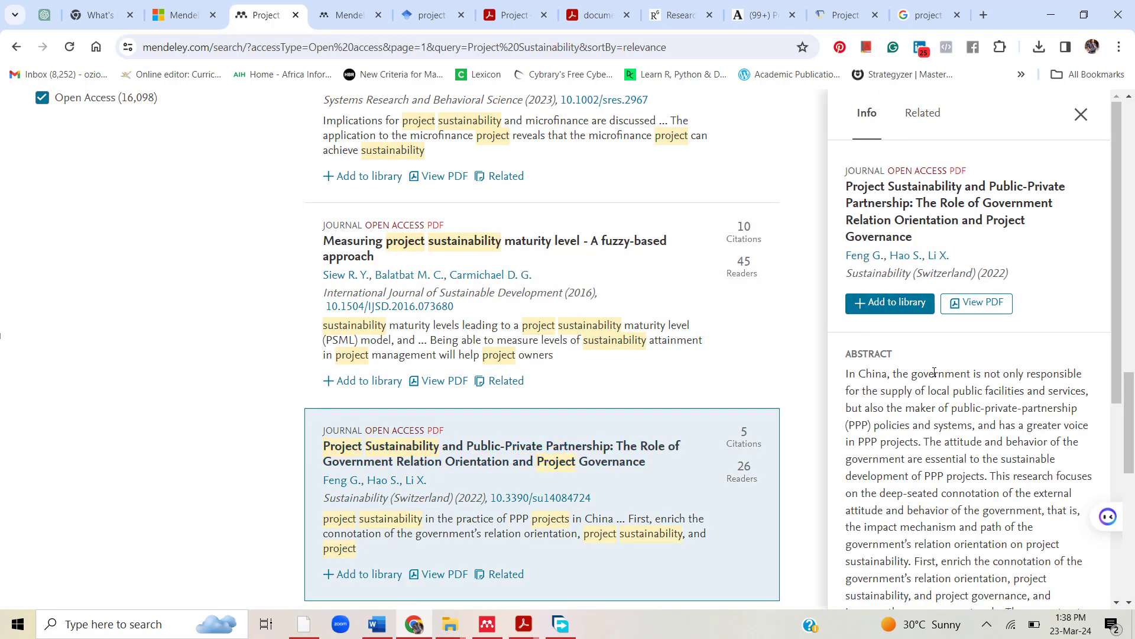
{"action": "left_click", "coordinate": [984, 312]}
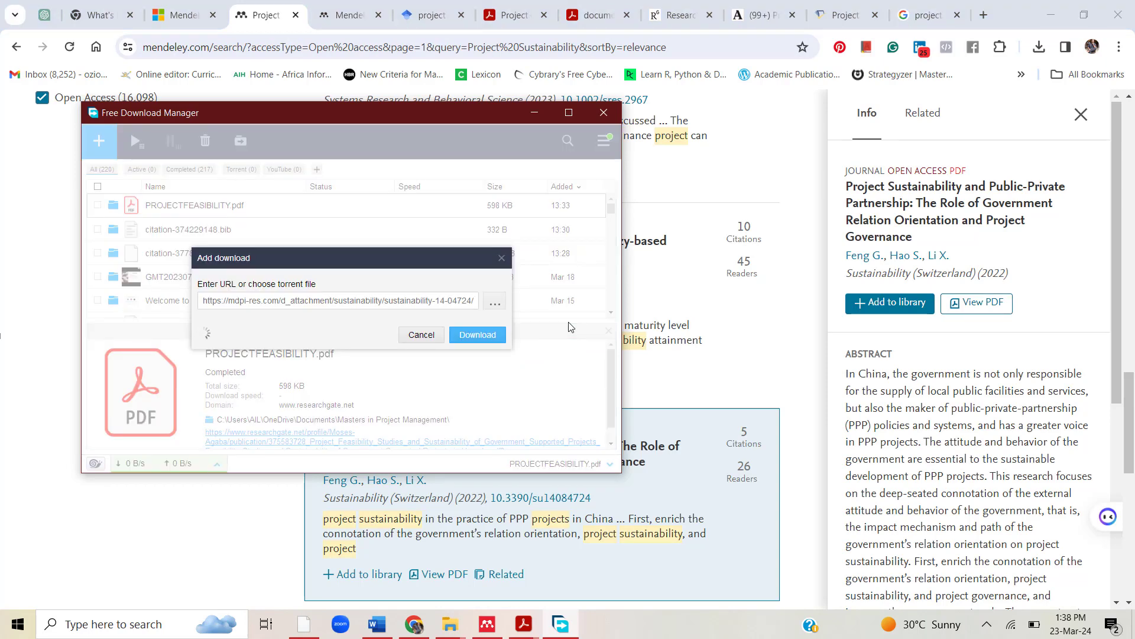
{"action": "left_click", "coordinate": [476, 367]}
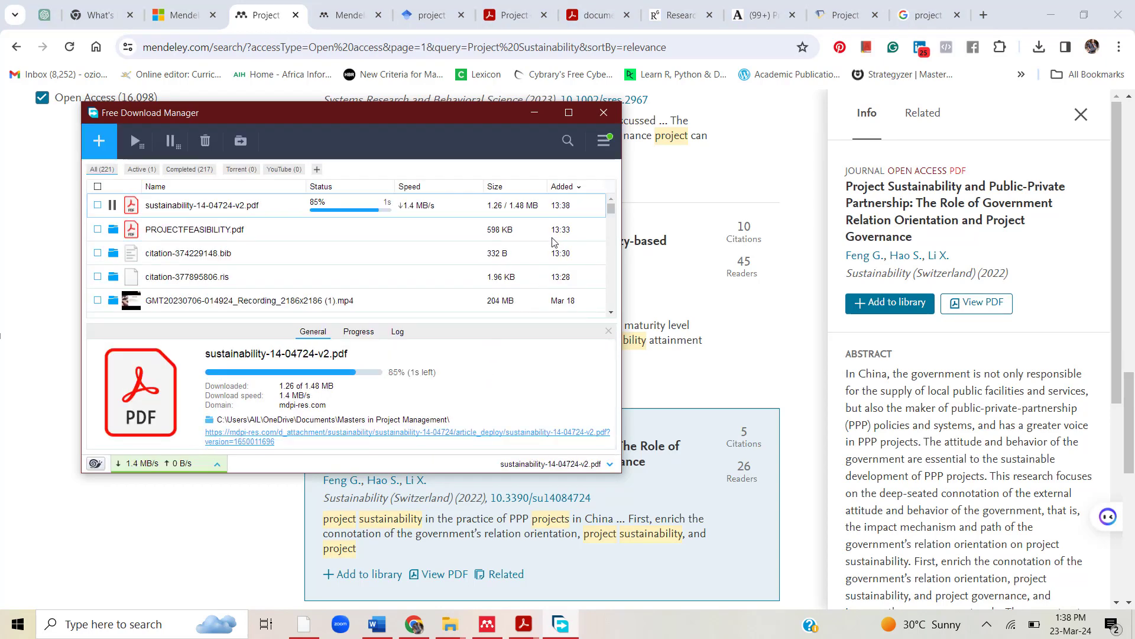
{"action": "left_click", "coordinate": [534, 112]}
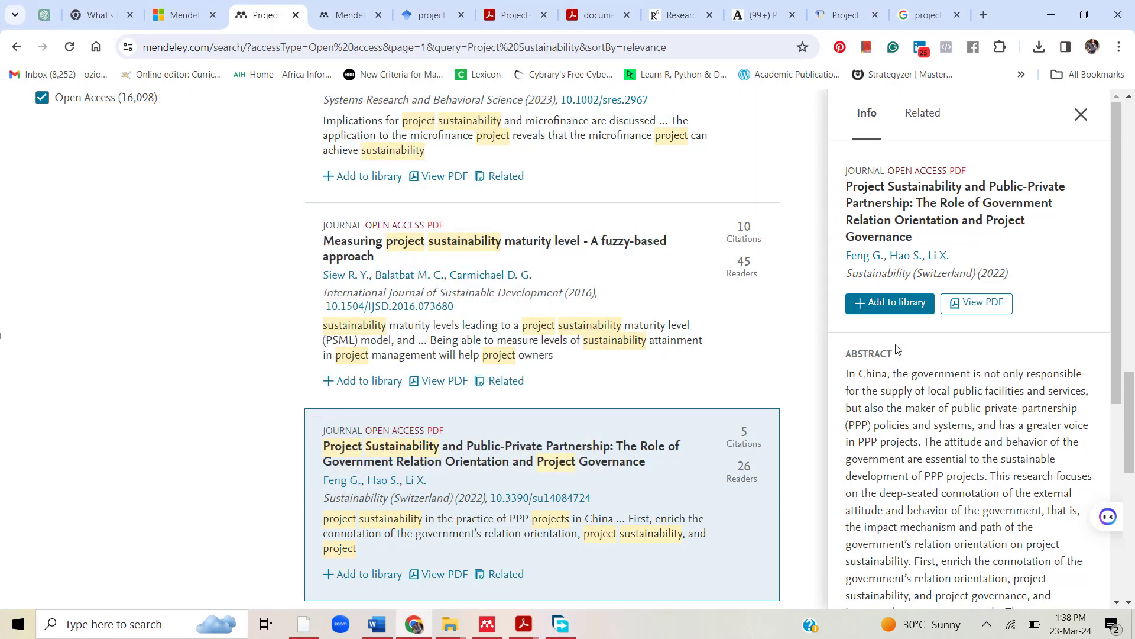
Add the Public-Private Partnership article to the library and check for it in the web library's reference list
{"action": "left_click", "coordinate": [895, 302]}
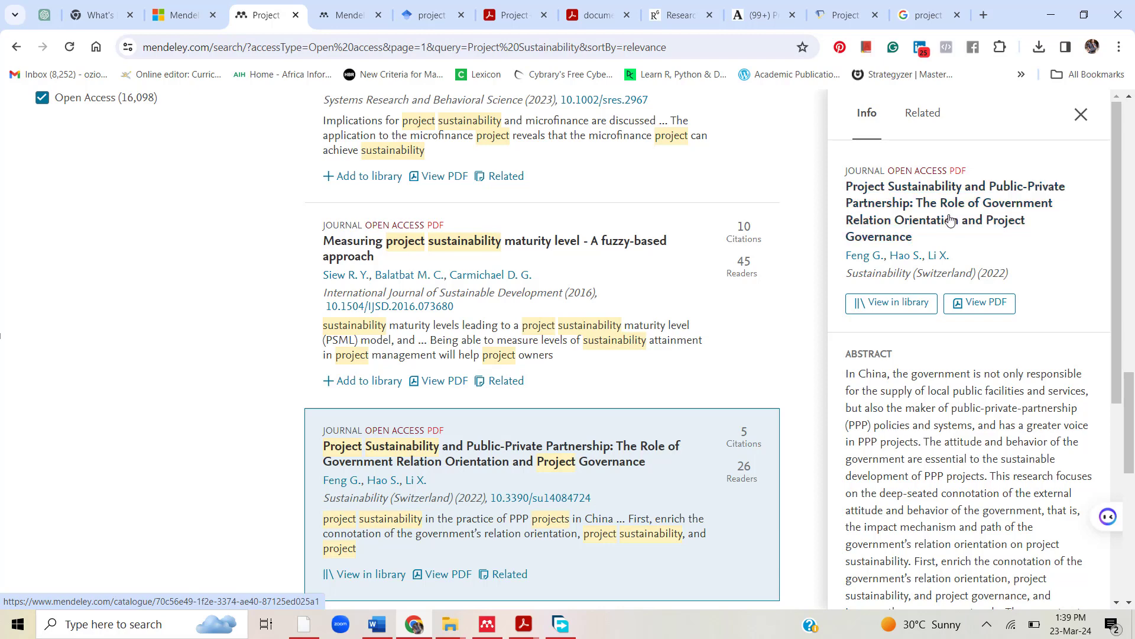
{"action": "left_click", "coordinate": [355, 8]}
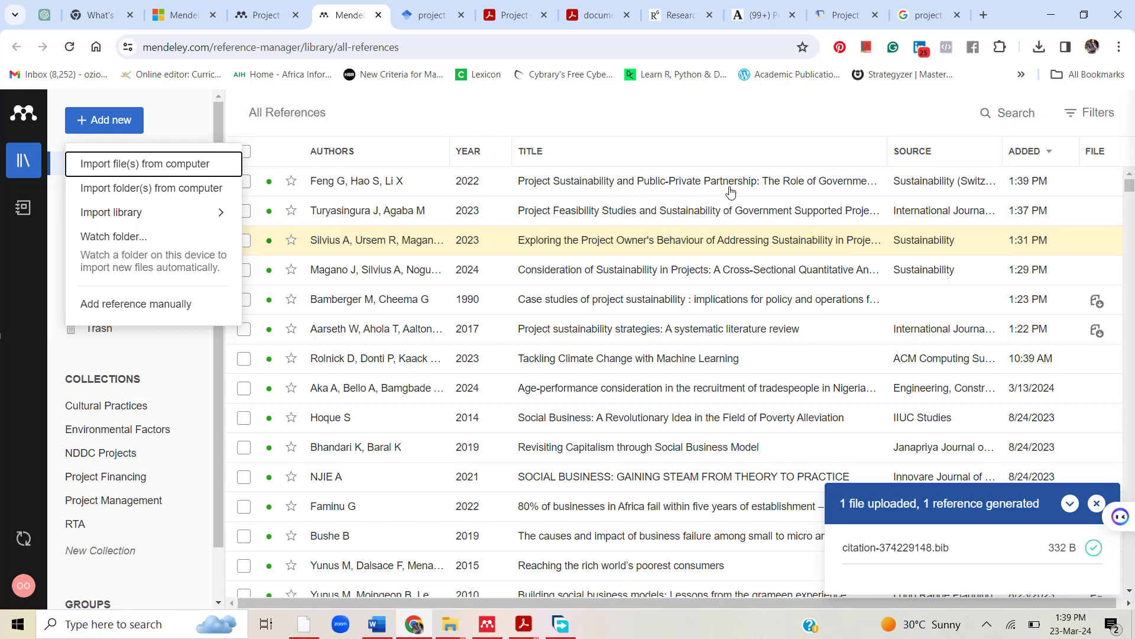
{"action": "left_click", "coordinate": [685, 133]}
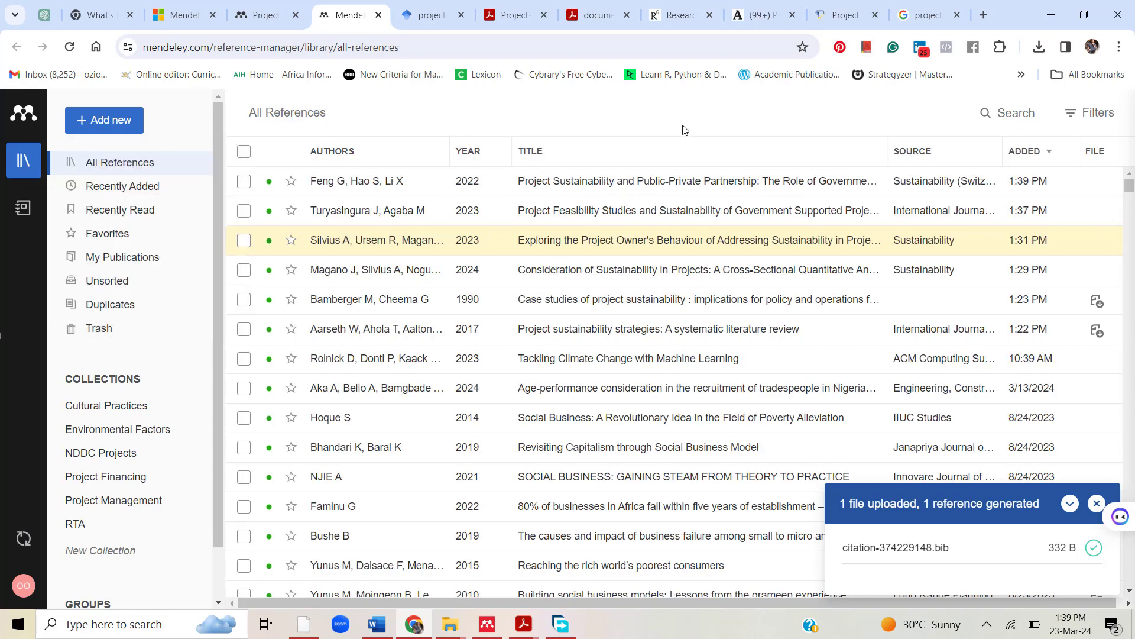
Check the library in Mendeley Reference Manager, then update the Mendeley Cite references in Word from the library and dismiss the notifications
{"action": "left_click", "coordinate": [488, 626]}
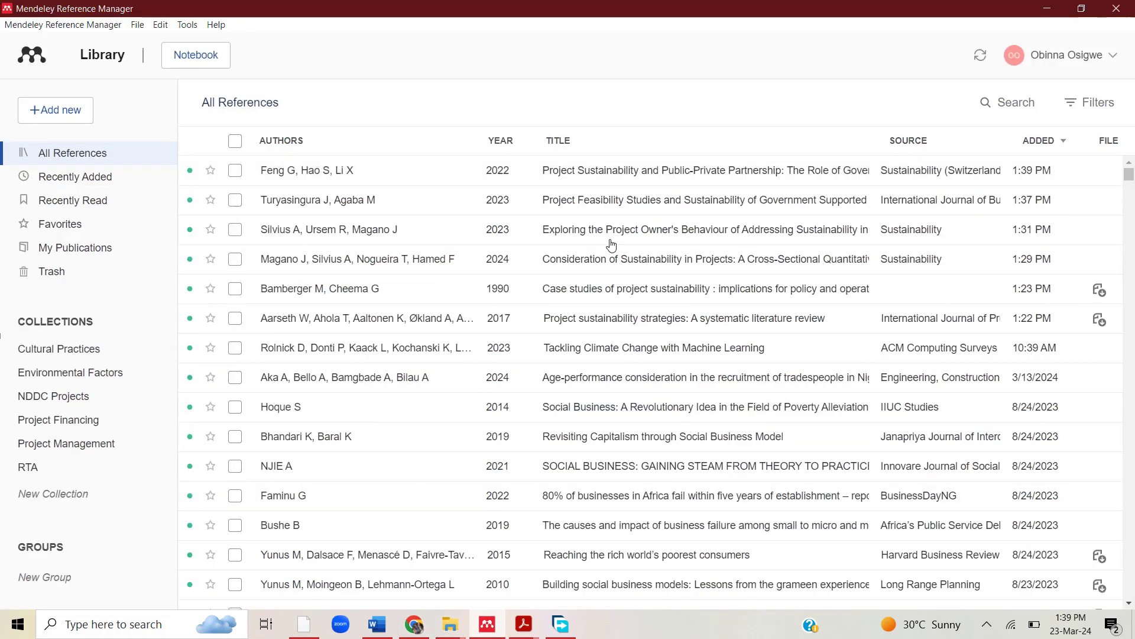
{"action": "left_click", "coordinate": [377, 624]}
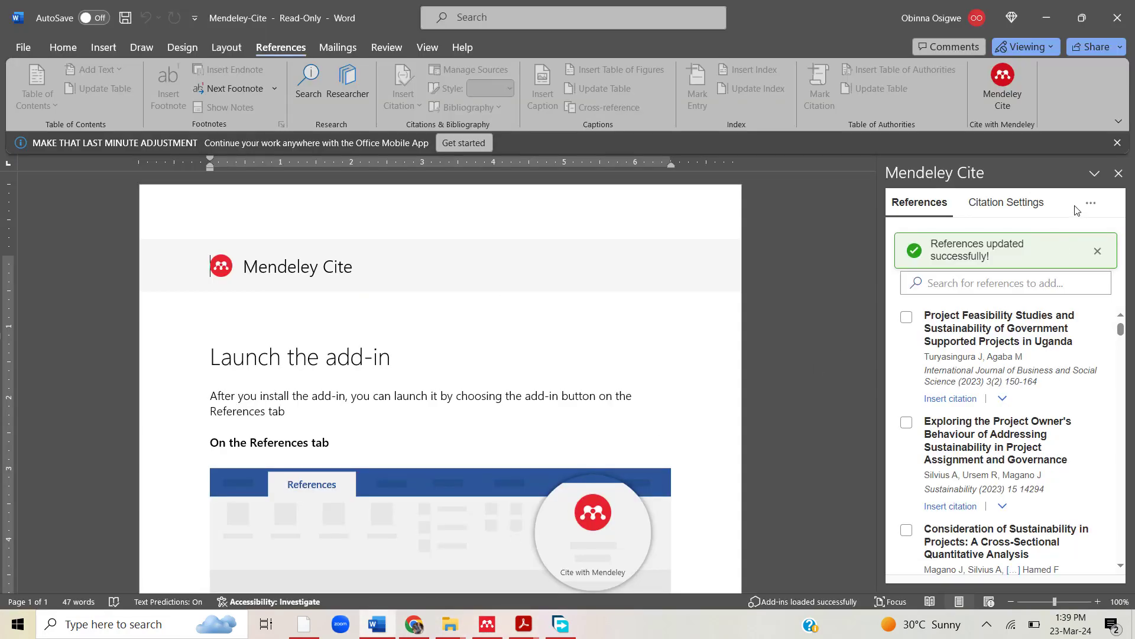
{"action": "left_click", "coordinate": [1091, 203]}
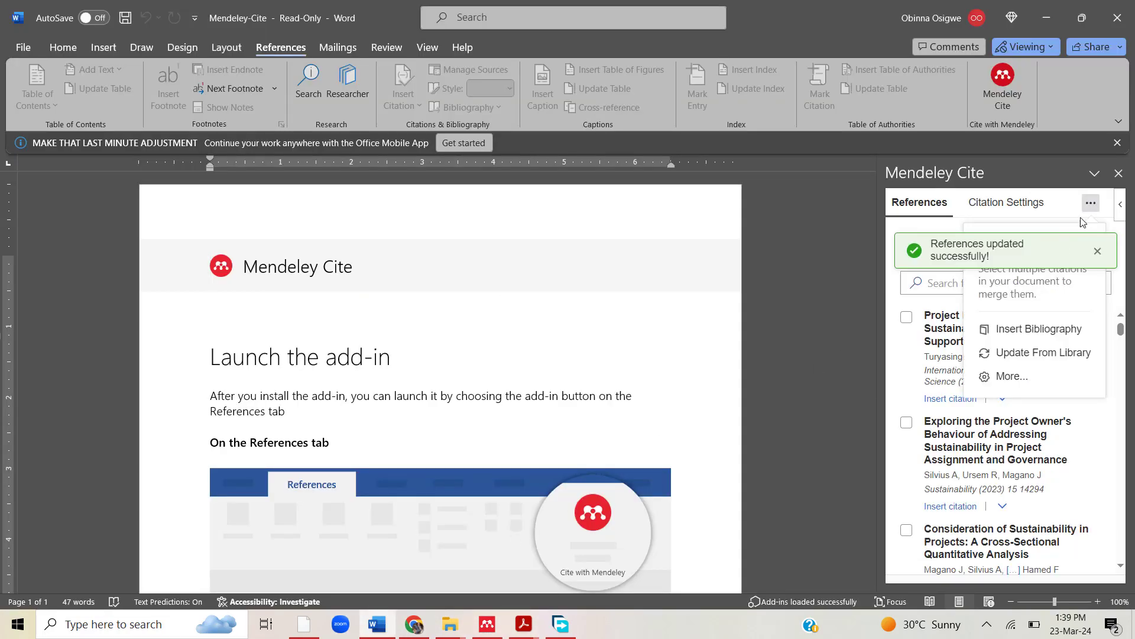
{"action": "left_click", "coordinate": [1049, 353]}
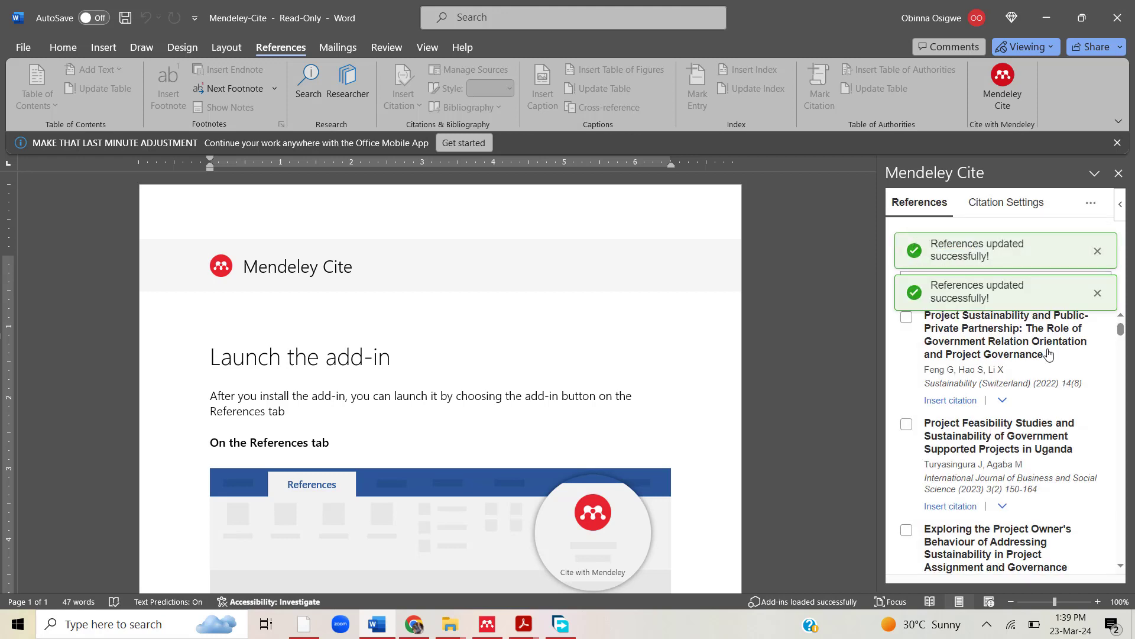
{"action": "left_click", "coordinate": [1098, 294]}
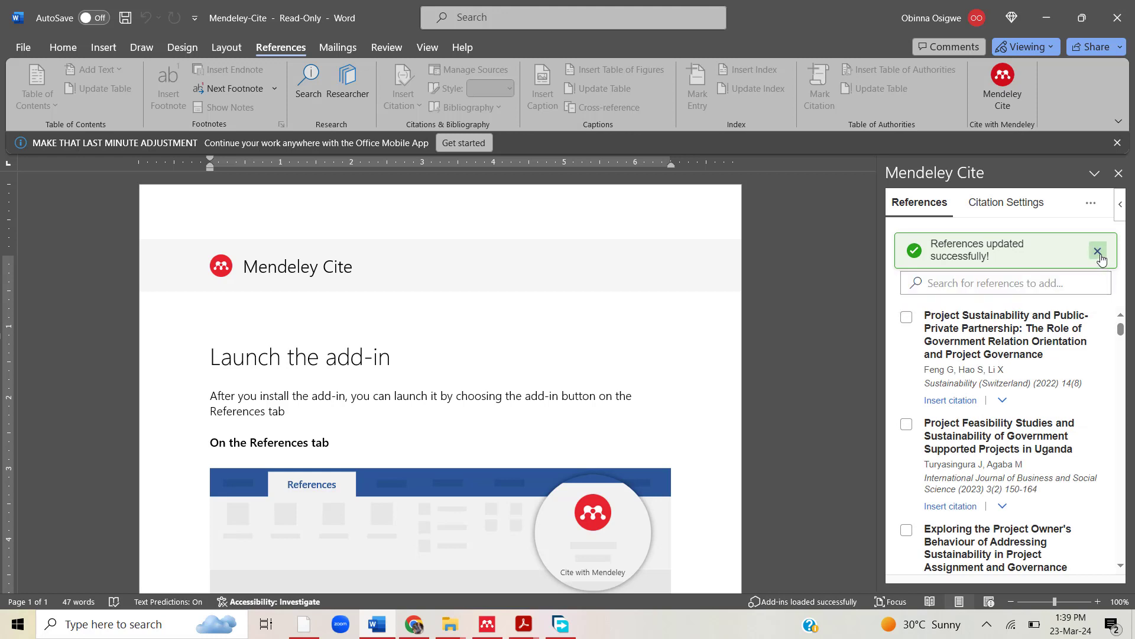
{"action": "left_click", "coordinate": [1099, 253]}
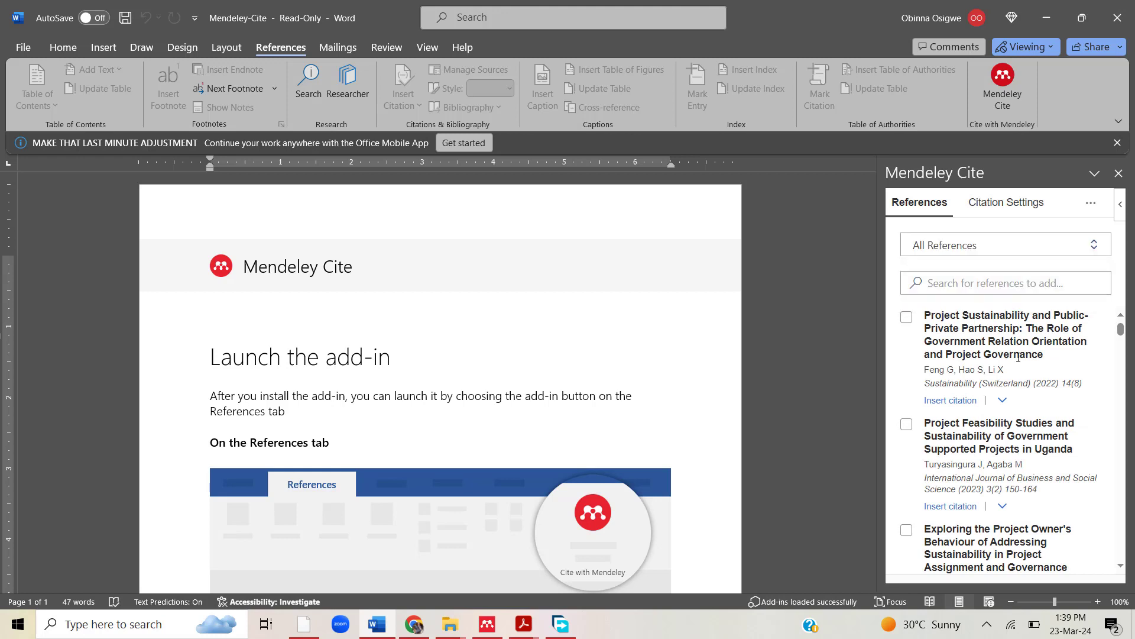